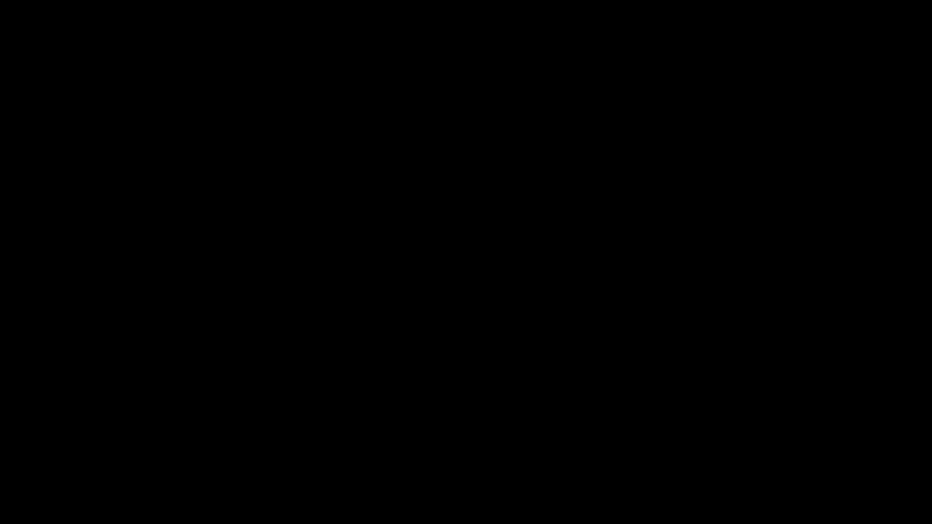
Try to delete EXAMPLE_MALWARE_FOLDER from Program Files and retry the deletion
{"action": "key", "text": "Delete"}
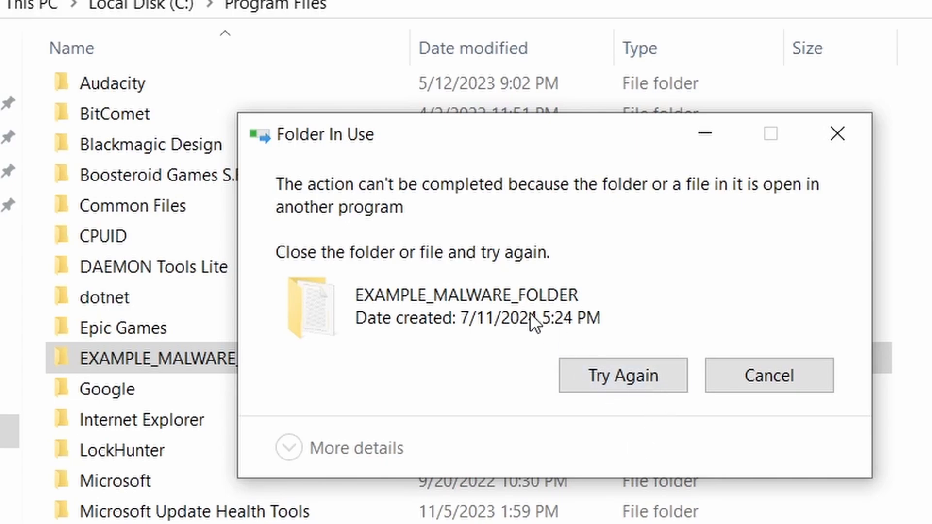
{"action": "left_click", "coordinate": [612, 380]}
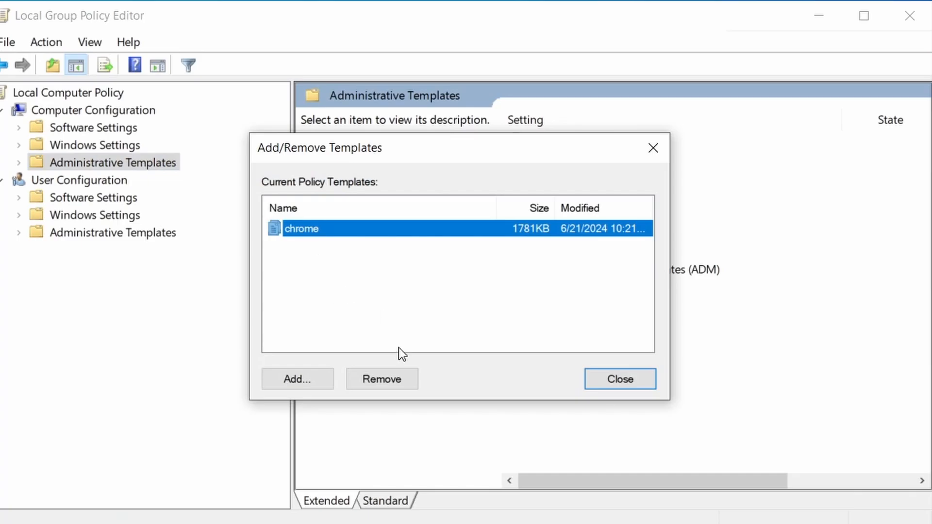
Remove the chrome policy template from Administrative Templates in the Local Group Policy Editor and close the template list
{"action": "left_click", "coordinate": [393, 379]}
{"action": "left_click", "coordinate": [626, 379]}
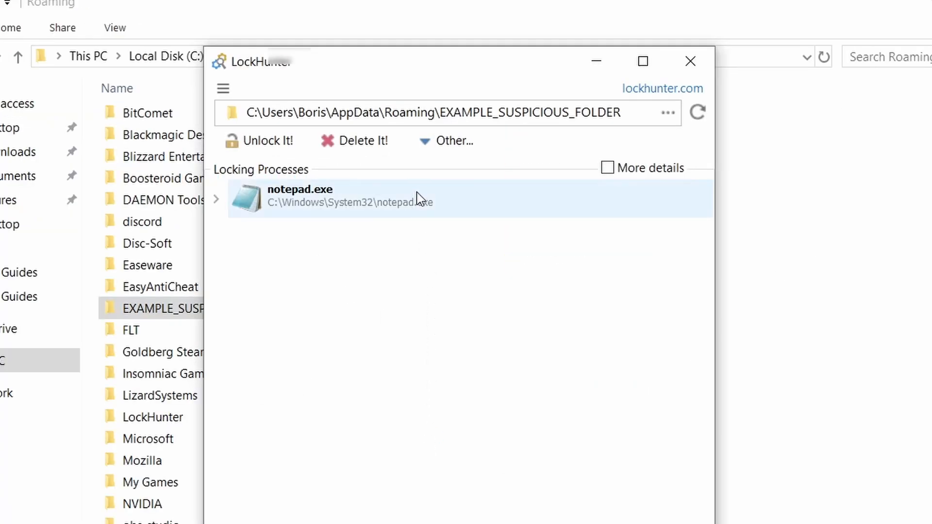
Delete the locked EXAMPLE_SUSPICIOUS_FOLDER in AppData Roaming with LockHunter
{"action": "left_click", "coordinate": [379, 146]}
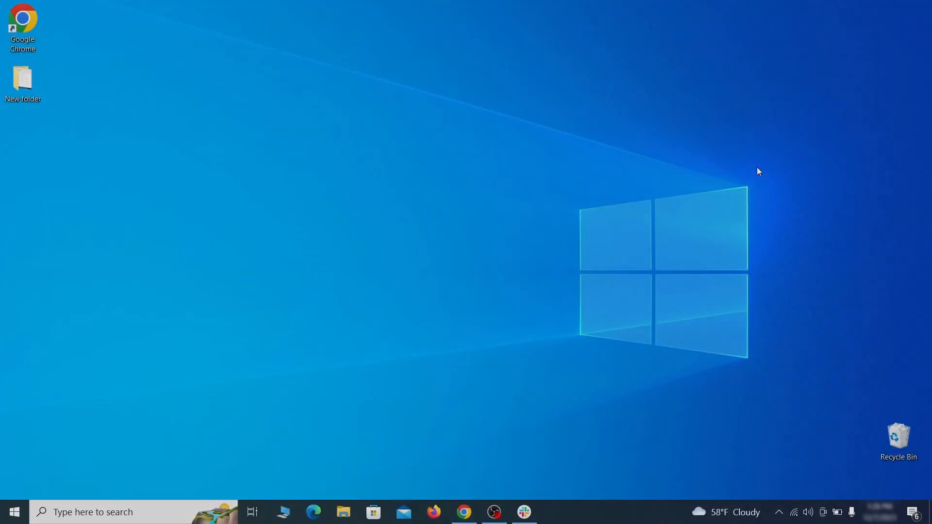
Open the Windows Apps & features settings and sort the installed apps by install date
{"action": "key", "text": "super"}
{"action": "type", "text": "apps & "}
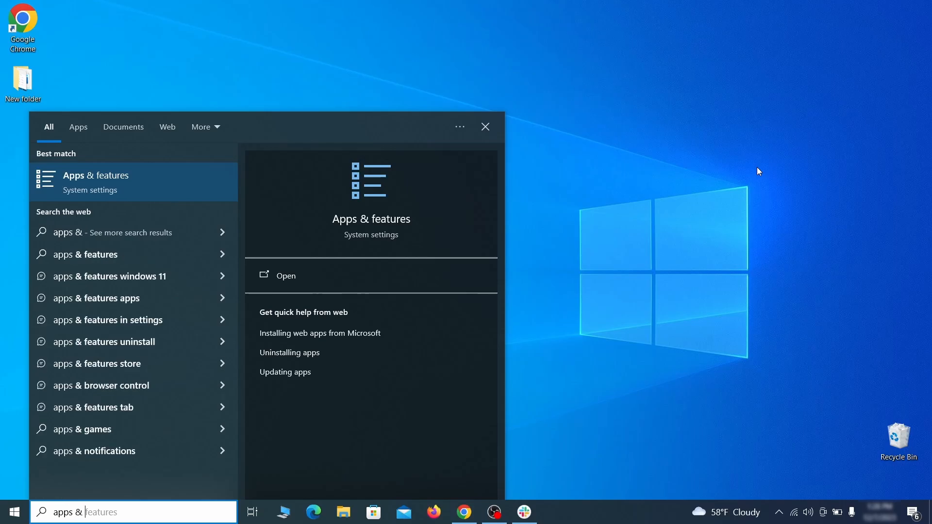
{"action": "type", "text": "features"}
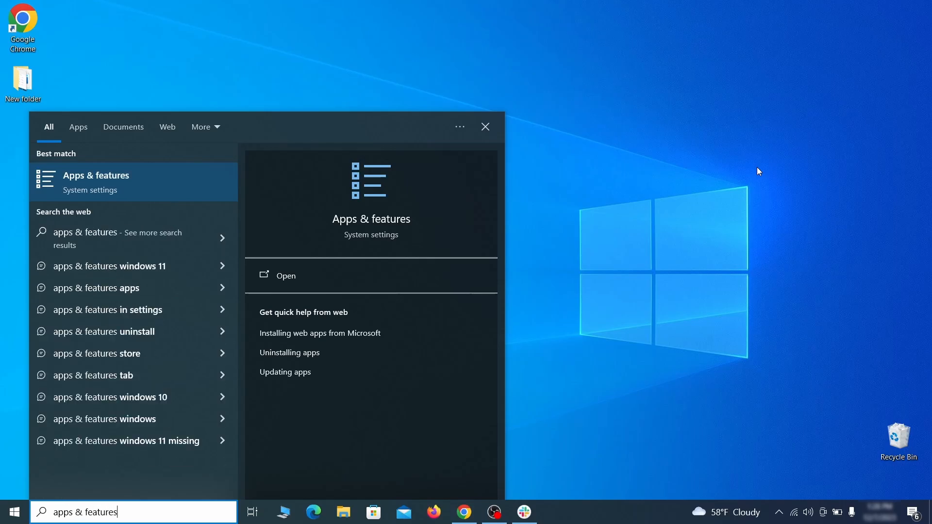
{"action": "key", "text": "Return"}
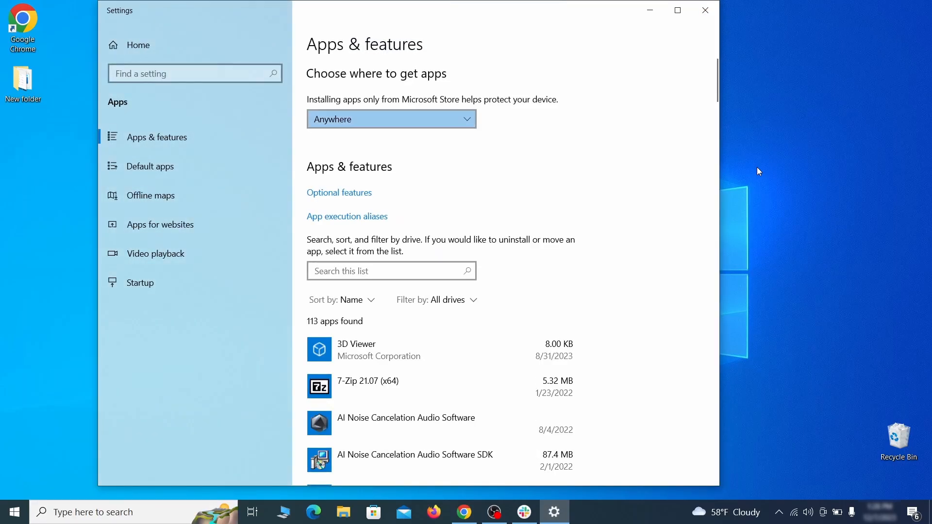
{"action": "left_click", "coordinate": [351, 300]}
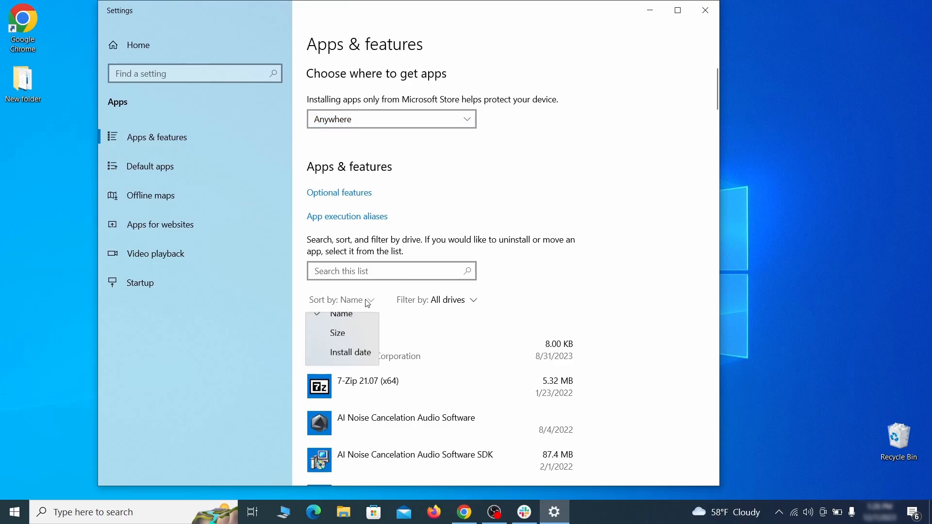
{"action": "left_click", "coordinate": [358, 363]}
{"action": "scroll", "coordinate": [498, 324], "scroll_direction": "down", "scroll_amount": 2}
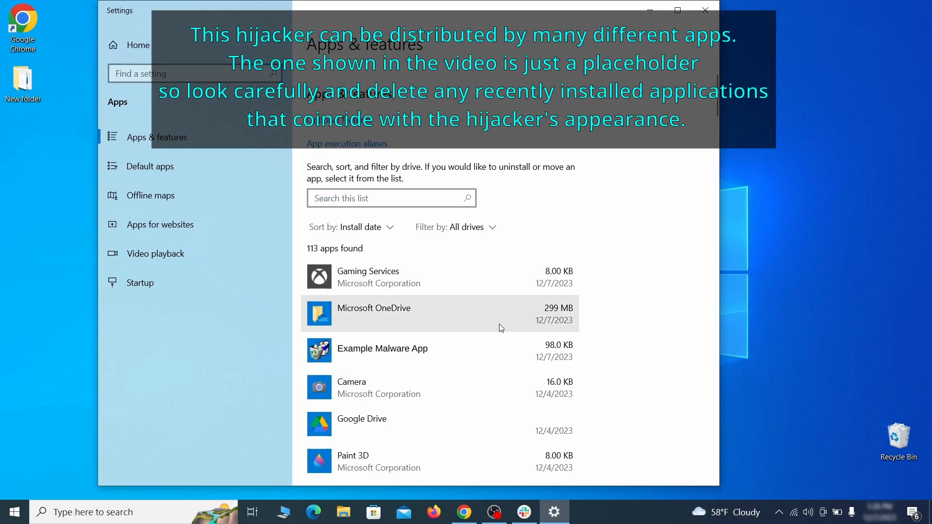
Uninstall Example Malware App and close the Settings window
{"action": "left_click", "coordinate": [475, 346]}
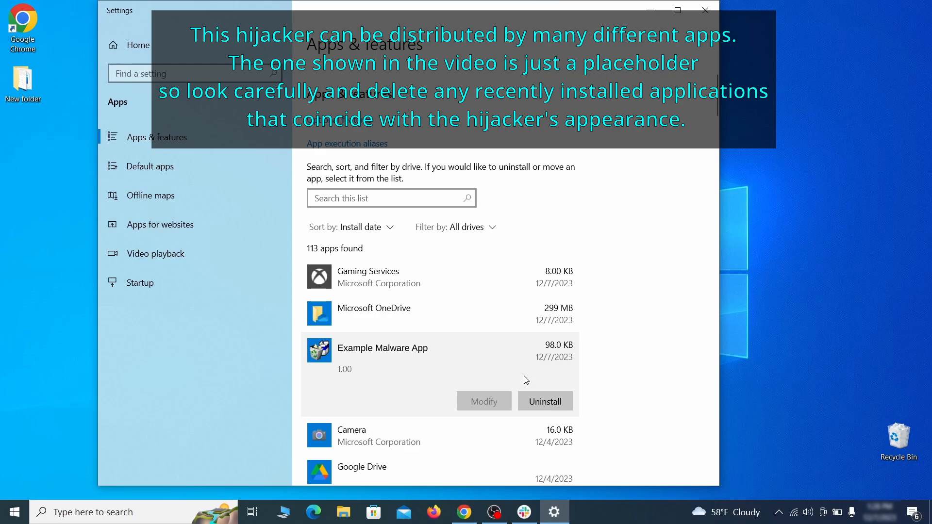
{"action": "left_click", "coordinate": [545, 400]}
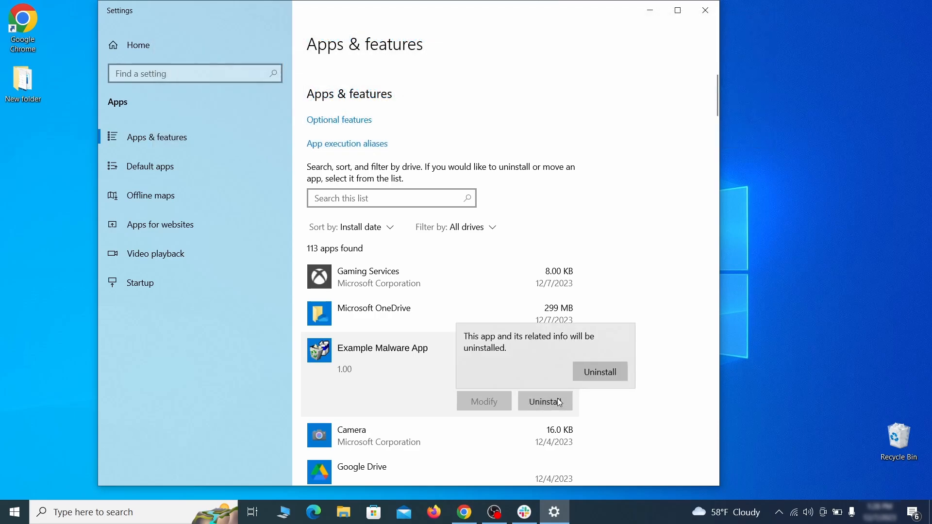
{"action": "left_click", "coordinate": [615, 372]}
{"action": "left_click", "coordinate": [553, 372]}
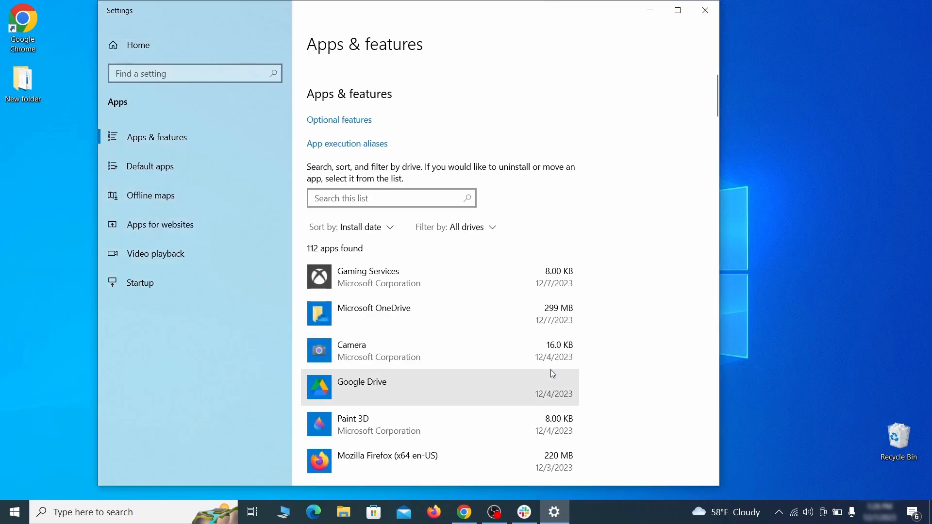
{"action": "left_click", "coordinate": [706, 11]}
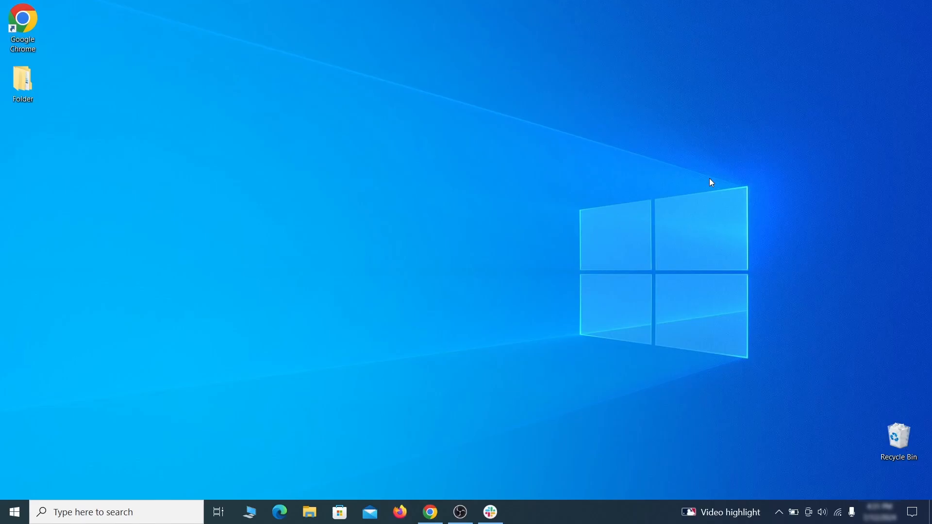
Set File Explorer Options to show hidden files, folders, and drives, and apply the change
{"action": "left_click", "coordinate": [19, 507]}
{"action": "type", "text": "folder options"}
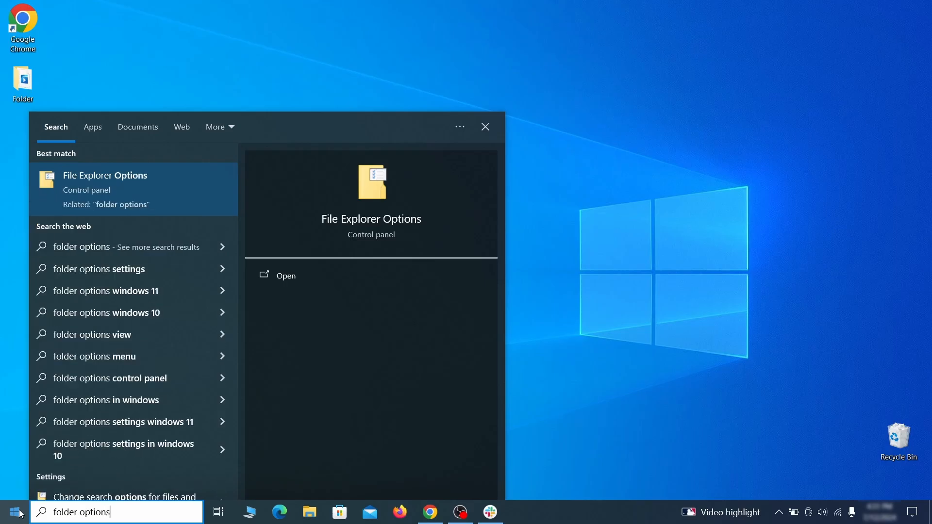
{"action": "key", "text": "Return"}
{"action": "left_click", "coordinate": [183, 120]}
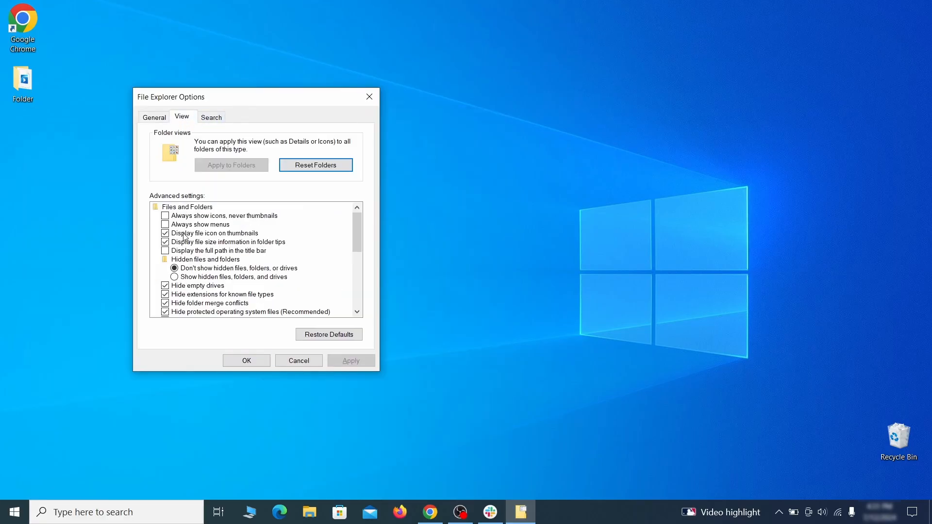
{"action": "left_click", "coordinate": [178, 277]}
{"action": "left_click", "coordinate": [351, 360]}
{"action": "left_click", "coordinate": [247, 361]}
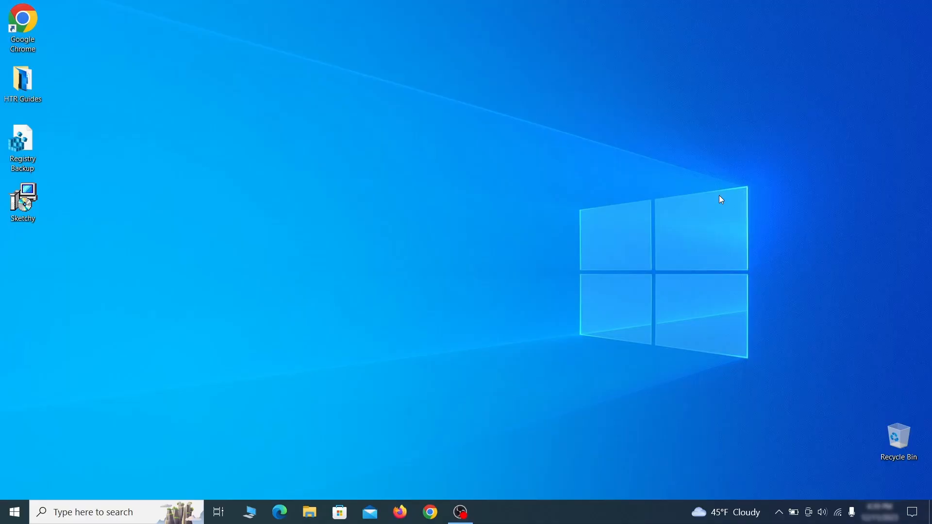
Open Task Scheduler and list the tasks in the Task Scheduler Library
{"action": "key", "text": "super"}
{"action": "type", "text": "task sched"}
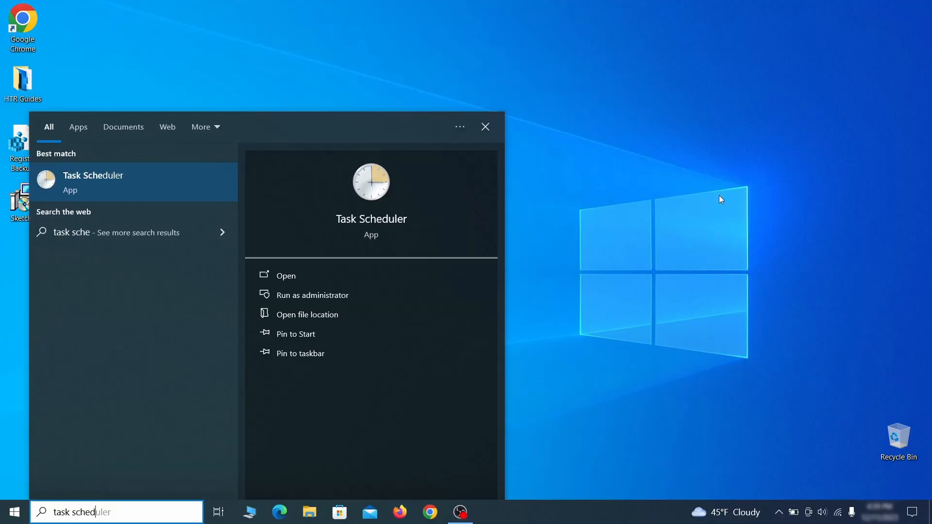
{"action": "type", "text": "uler"}
{"action": "key", "text": "Return"}
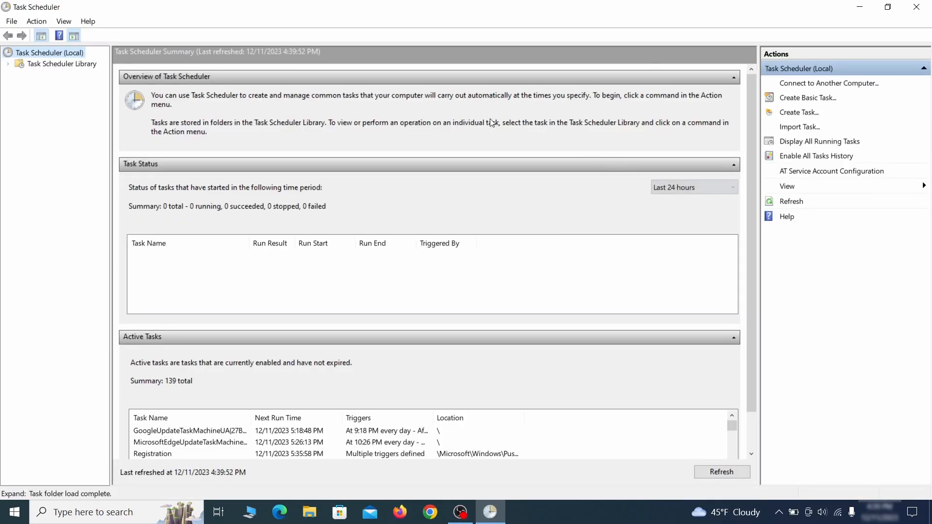
{"action": "left_click", "coordinate": [83, 65]}
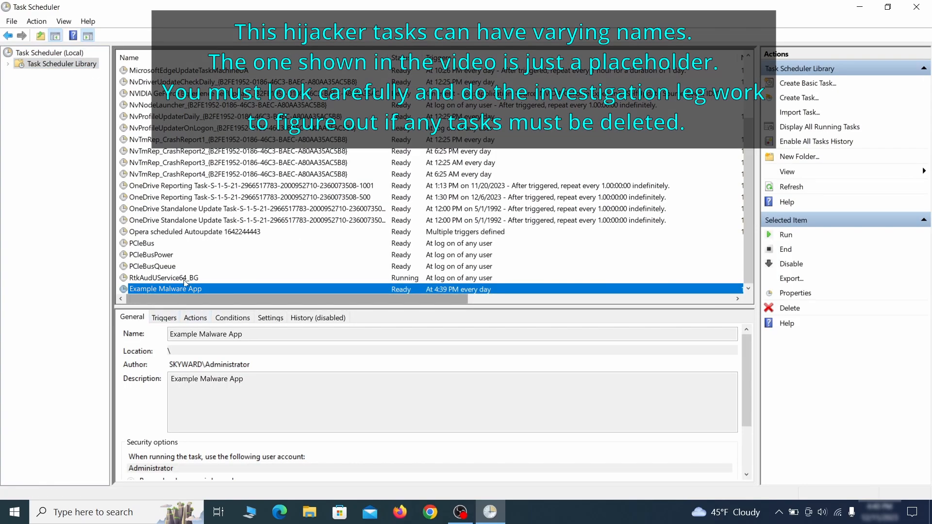
Examine the triggers and actions in the properties of the Example Malware App task
{"action": "right_click", "coordinate": [267, 290]}
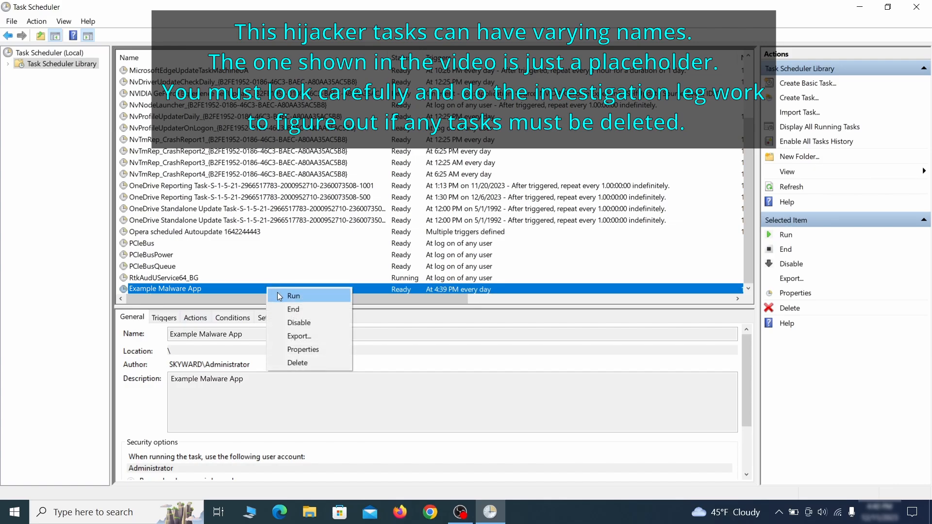
{"action": "left_click", "coordinate": [306, 353]}
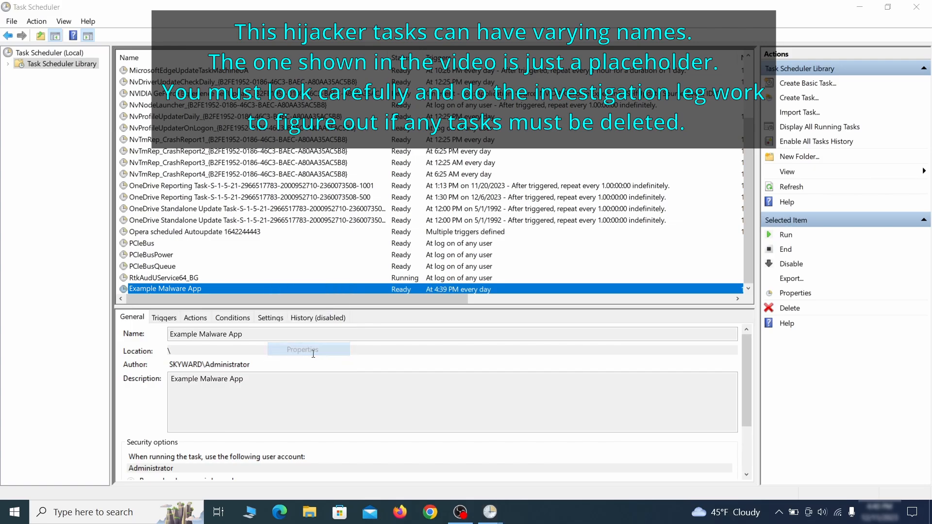
{"action": "left_click", "coordinate": [107, 80]}
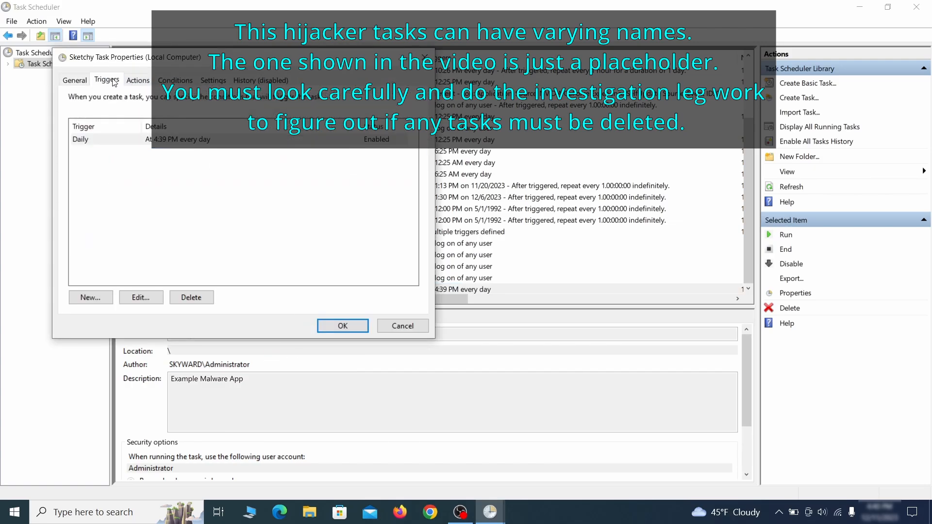
{"action": "left_click", "coordinate": [137, 80]}
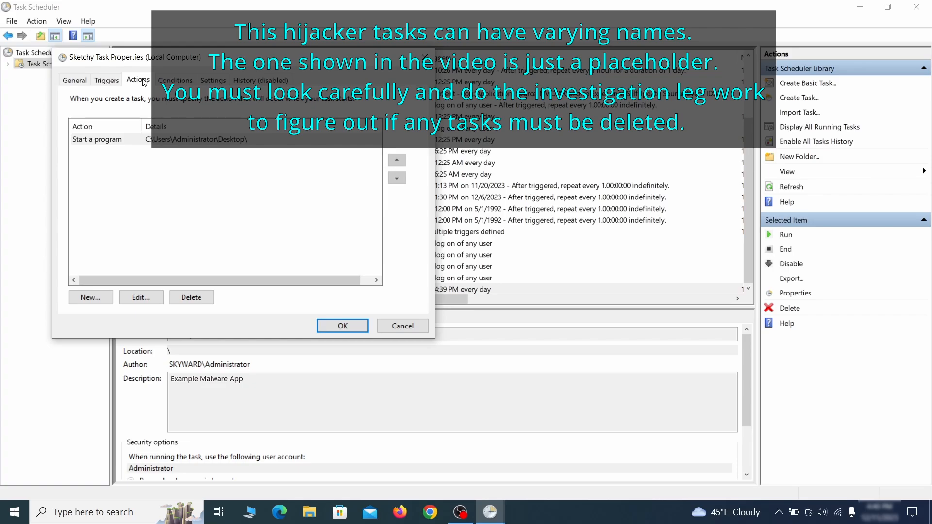
{"action": "key", "text": "Escape"}
Delete the Example Malware App task from the Task Scheduler Library and confirm the deletion
{"action": "right_click", "coordinate": [299, 289]}
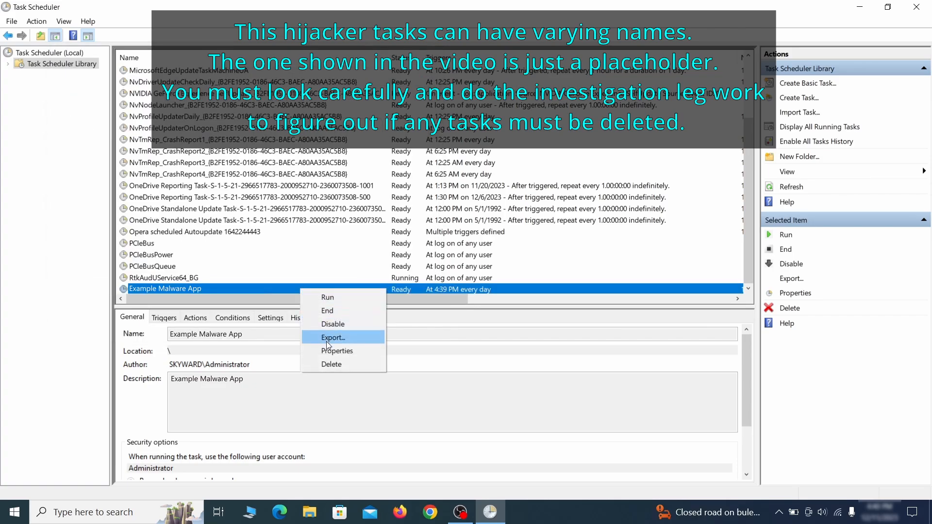
{"action": "left_click", "coordinate": [331, 363]}
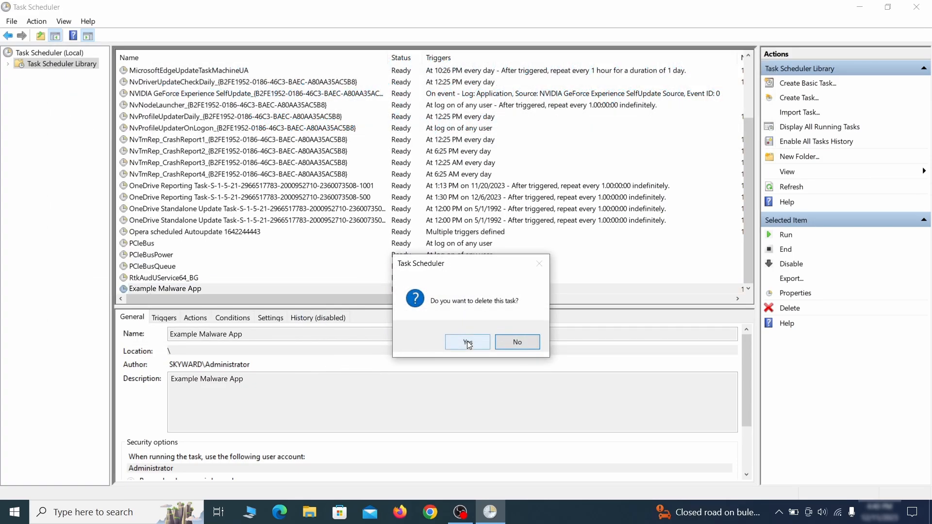
{"action": "left_click", "coordinate": [468, 341]}
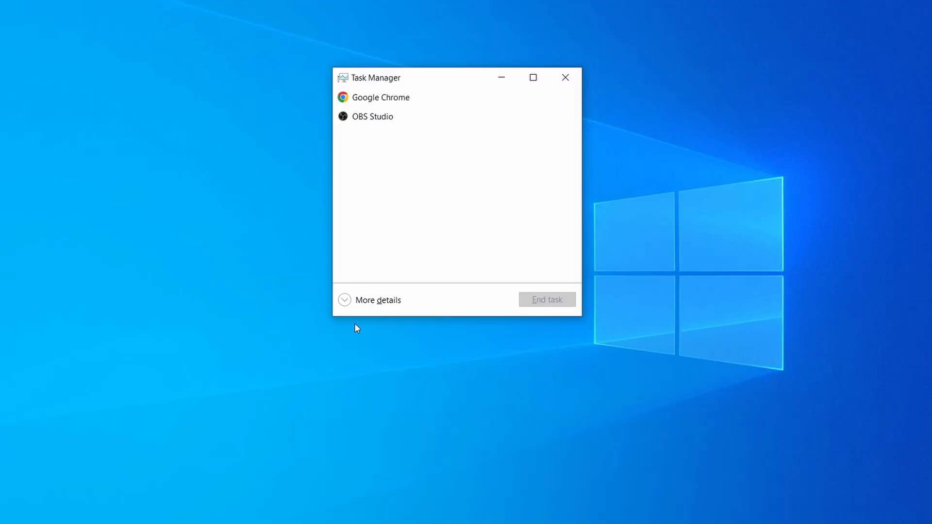
Expand Task Manager to its detailed view and sort the processes by CPU, and by memory usage
{"action": "left_click", "coordinate": [345, 300]}
{"action": "left_click", "coordinate": [458, 109]}
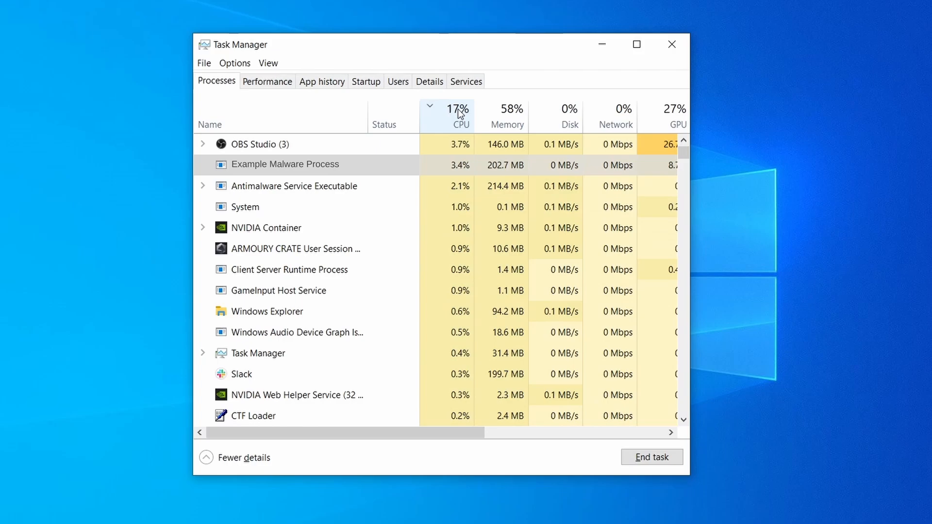
{"action": "left_click", "coordinate": [507, 114]}
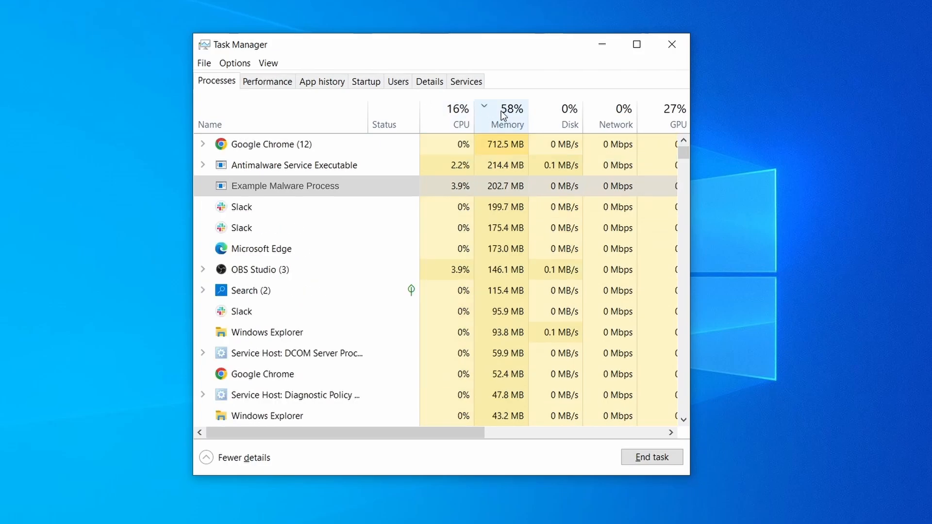
Open the file location of Example Malware Process and delete all the files in that folder
{"action": "right_click", "coordinate": [444, 185]}
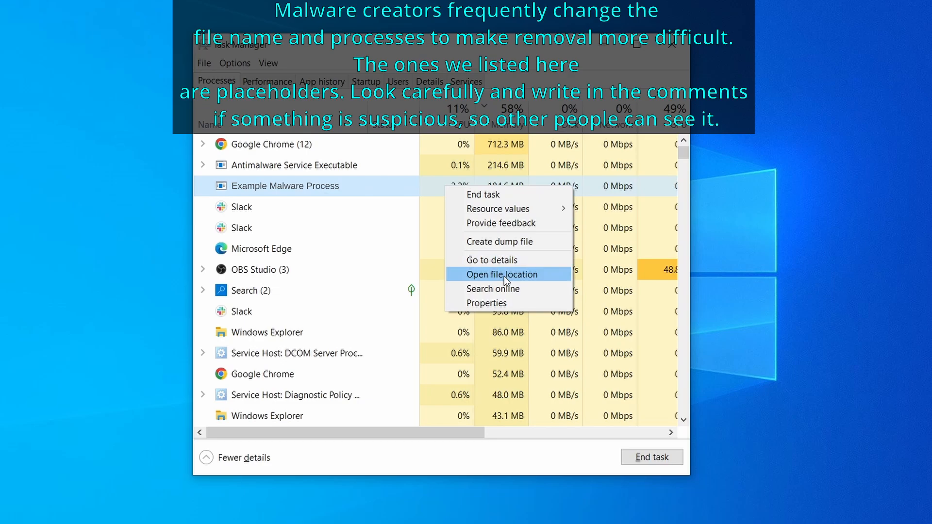
{"action": "left_click", "coordinate": [503, 275]}
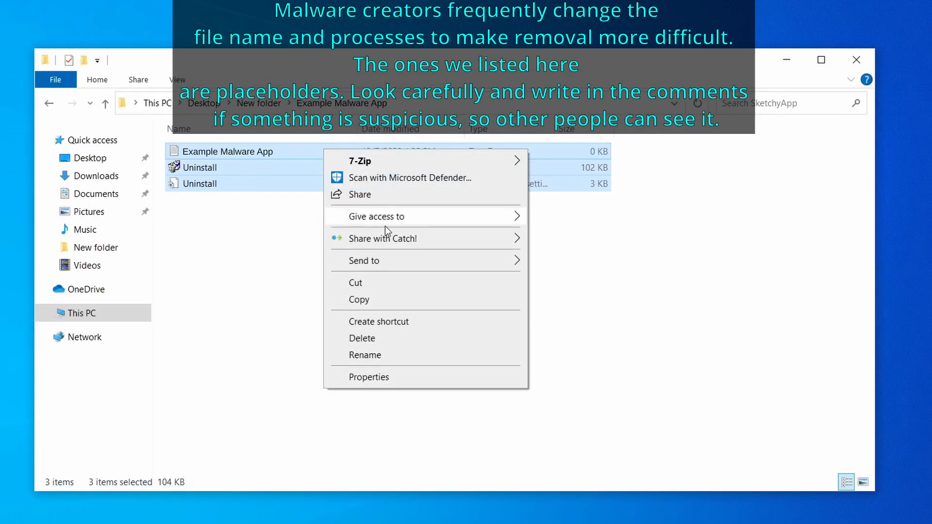
{"action": "left_click", "coordinate": [403, 338]}
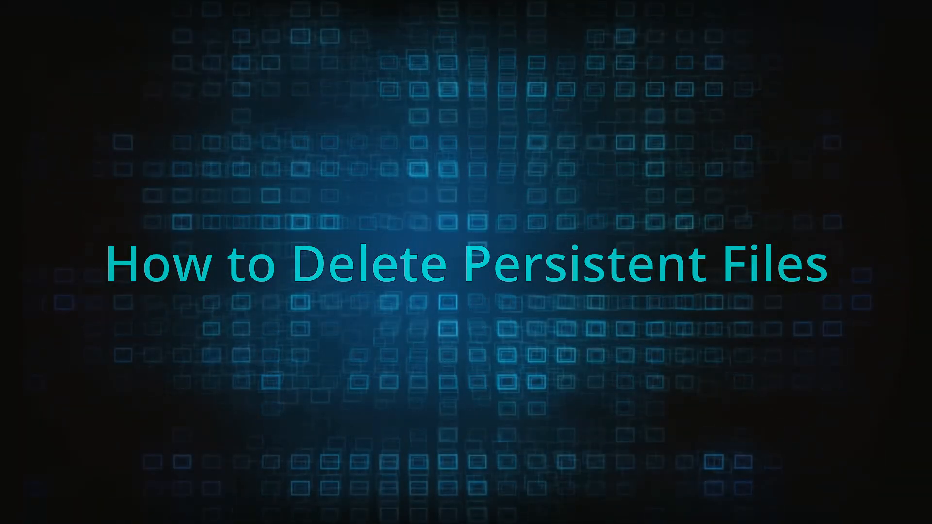
Try to delete EXAMPLE_MALWARE_FOLDER from Program Files in File Explorer
{"action": "right_click", "coordinate": [395, 222]}
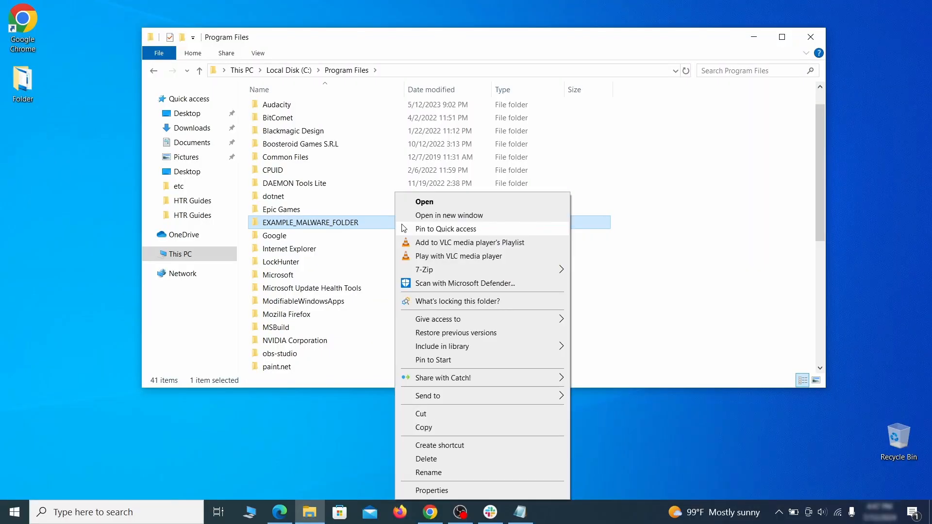
{"action": "left_click", "coordinate": [445, 459]}
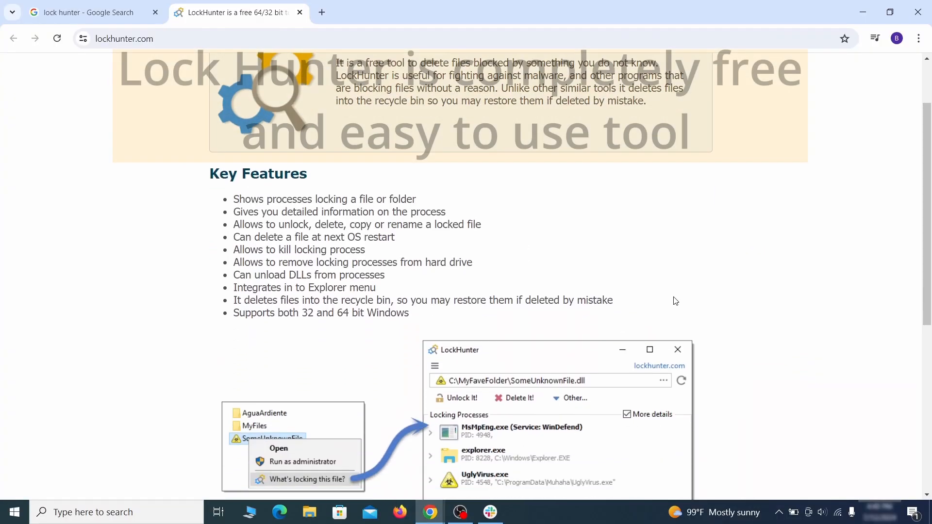
Download LockHunter from lockhunter.com, run the downloaded setup and install it
{"action": "scroll", "coordinate": [674, 301], "scroll_direction": "down", "scroll_amount": 5}
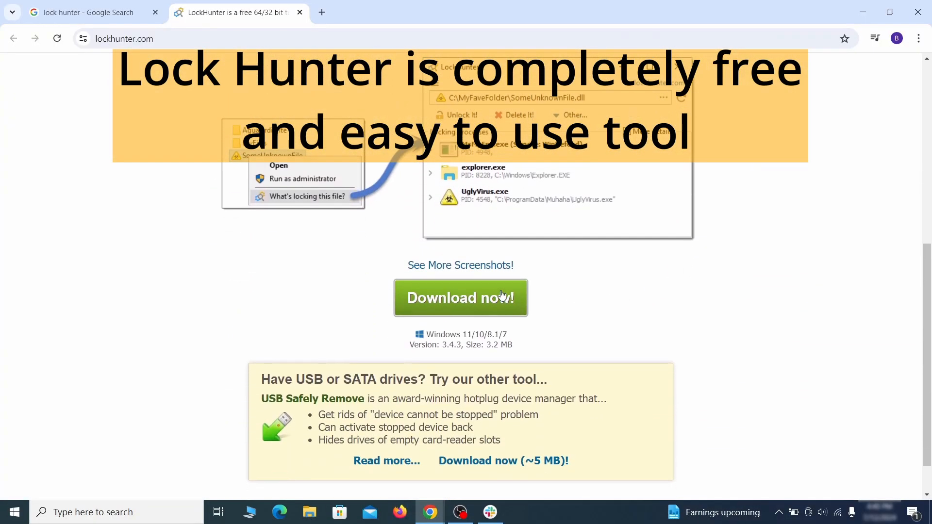
{"action": "left_click", "coordinate": [500, 297]}
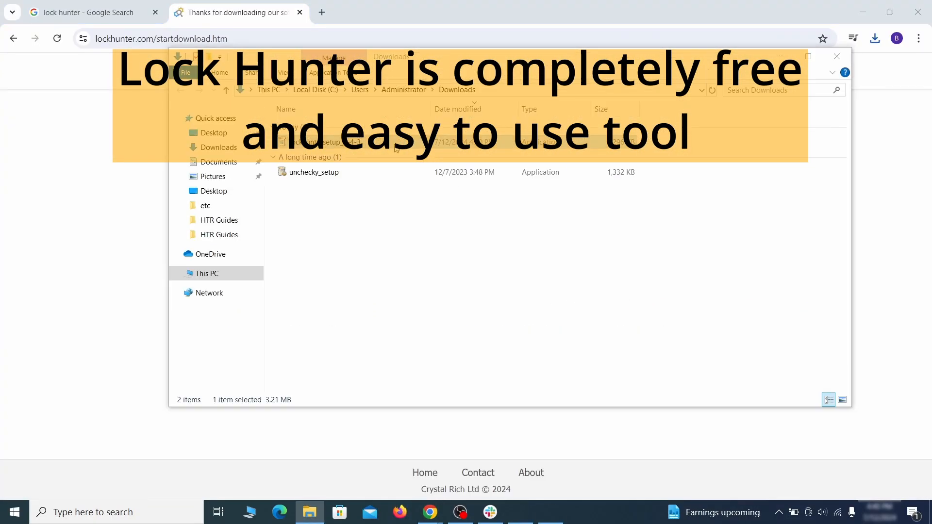
{"action": "double_click", "coordinate": [395, 149]}
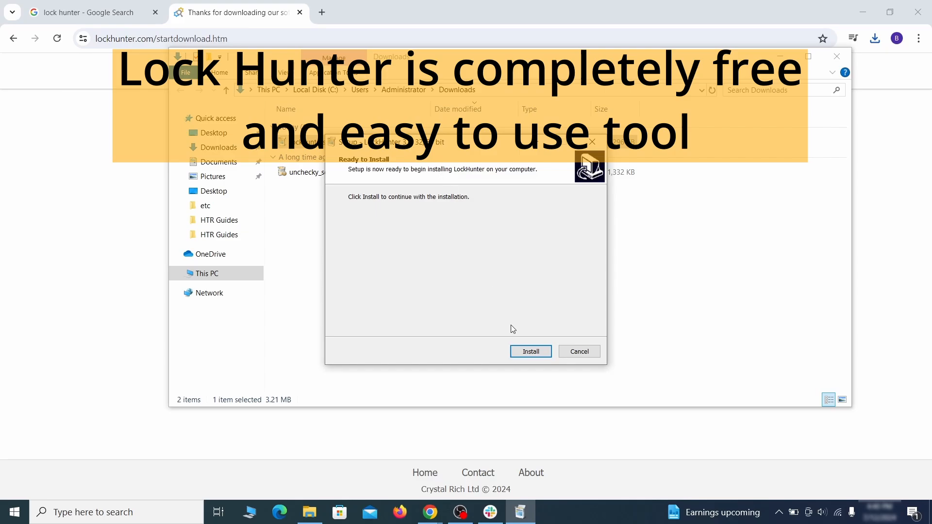
{"action": "left_click", "coordinate": [531, 352]}
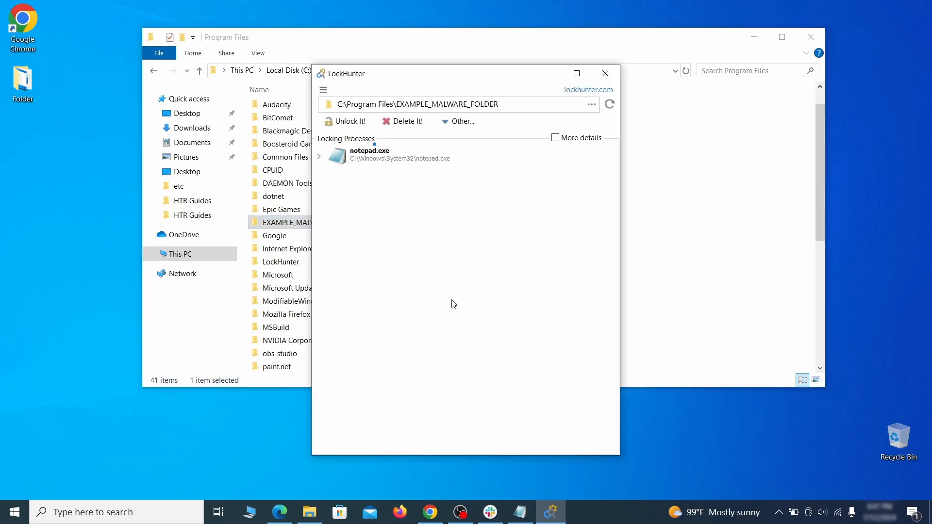
Use LockHunter to delete the locked EXAMPLE_MALWARE_FOLDER in Program Files, confirm the deletion and close LockHunter
{"action": "left_click", "coordinate": [415, 122]}
{"action": "left_click", "coordinate": [513, 303]}
{"action": "left_click", "coordinate": [604, 74]}
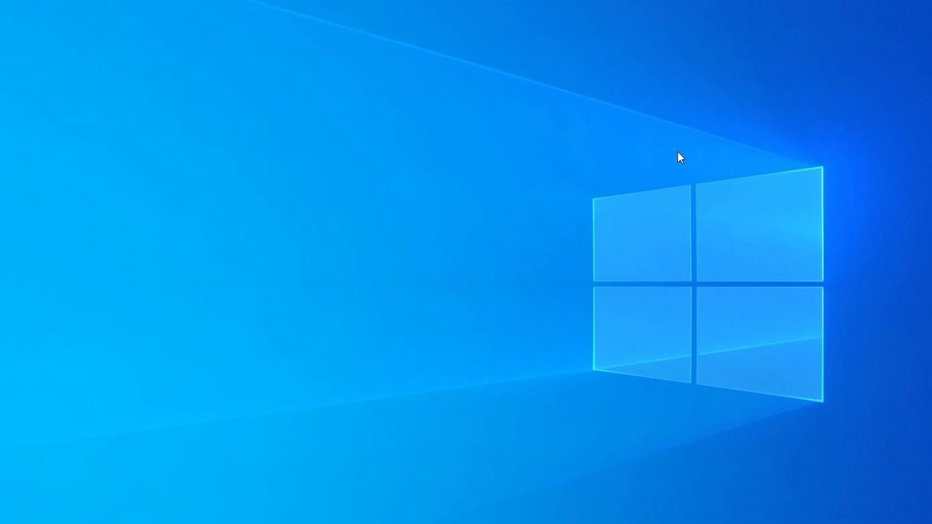
Open Task Manager, sort the processes by CPU and by memory usage, and check the list for suspicious processes
{"action": "key", "text": "ctrl+shift+Escape"}
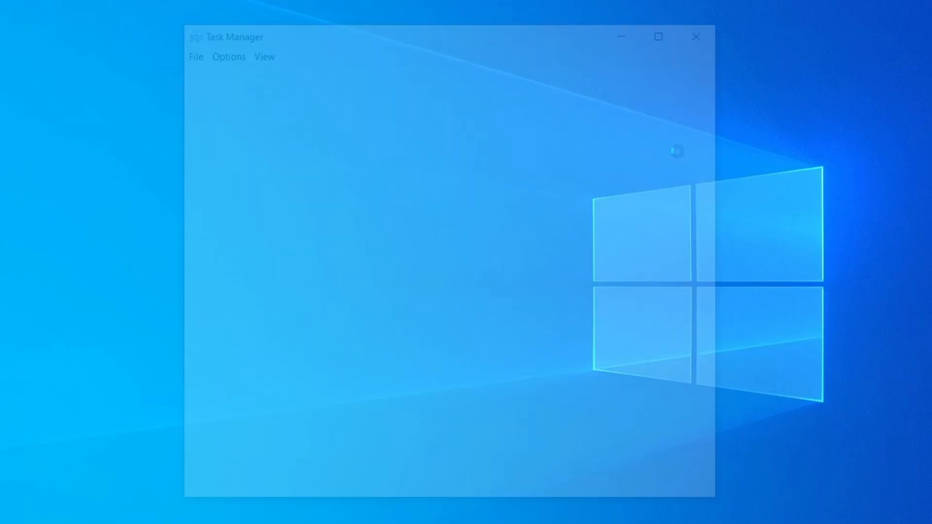
{"action": "left_click", "coordinate": [449, 115]}
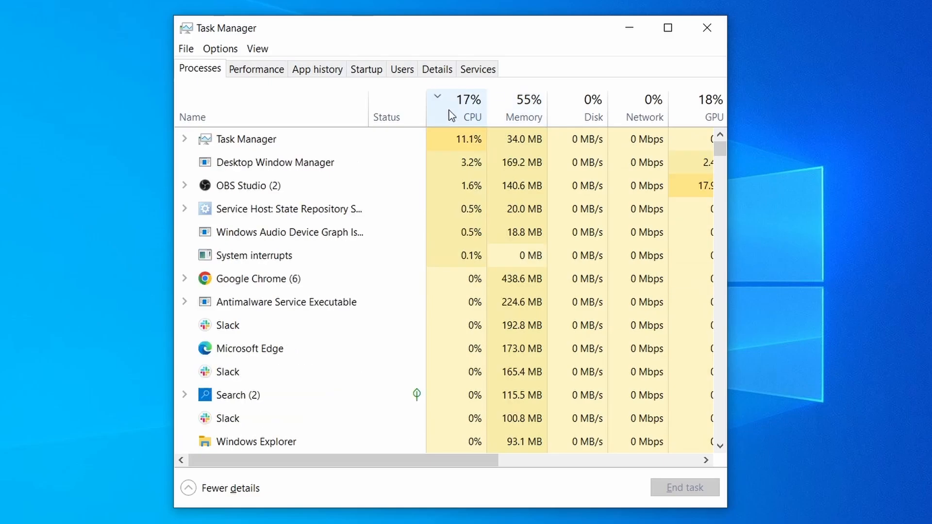
{"action": "left_click", "coordinate": [529, 105]}
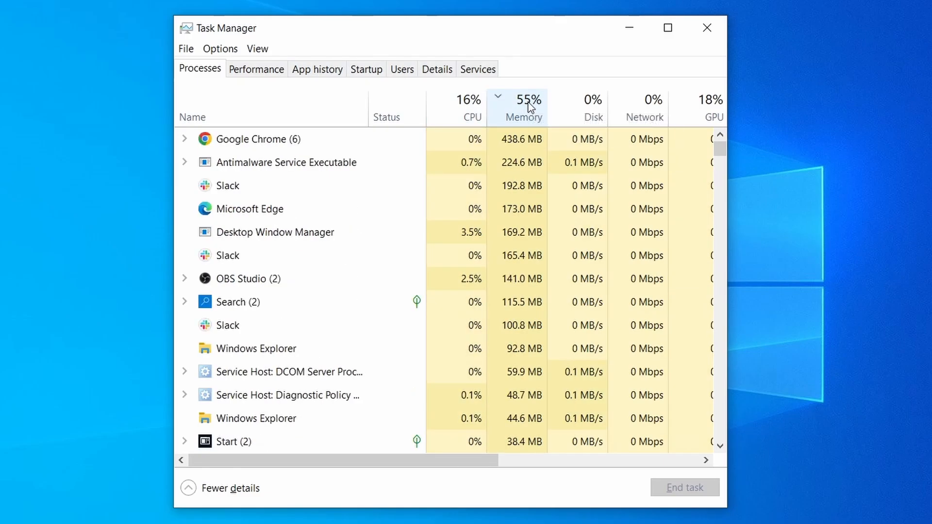
{"action": "scroll", "coordinate": [404, 327], "scroll_direction": "down", "scroll_amount": 2}
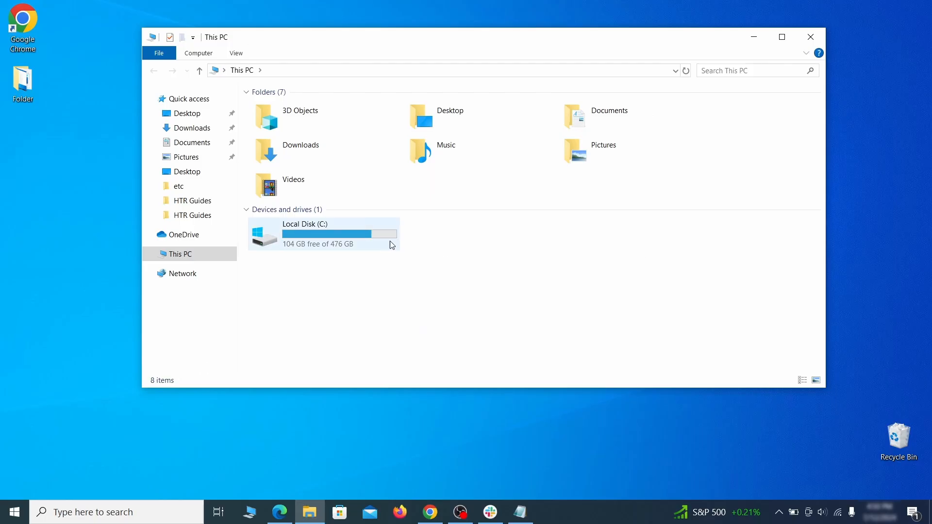
Open the Roaming folder inside AppData of the user's profile folder on Local Disk (C:)
{"action": "double_click", "coordinate": [388, 243]}
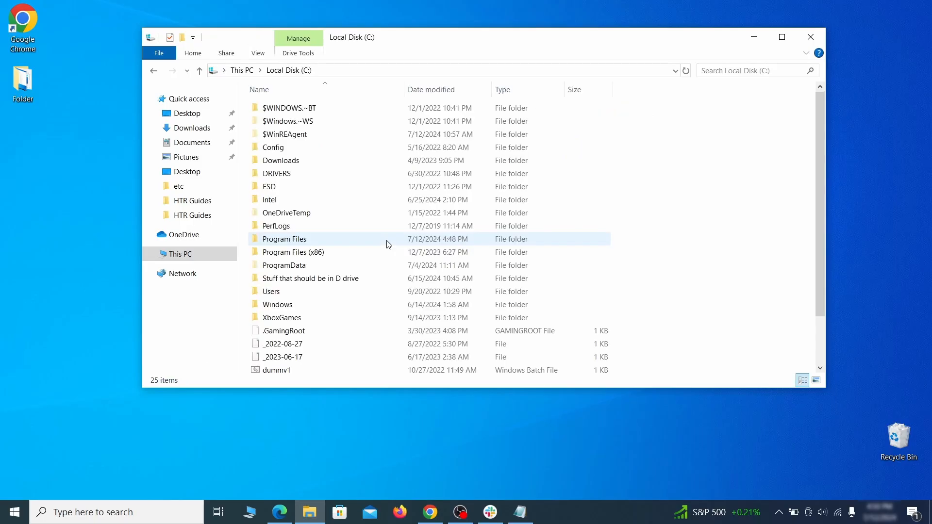
{"action": "double_click", "coordinate": [295, 293]}
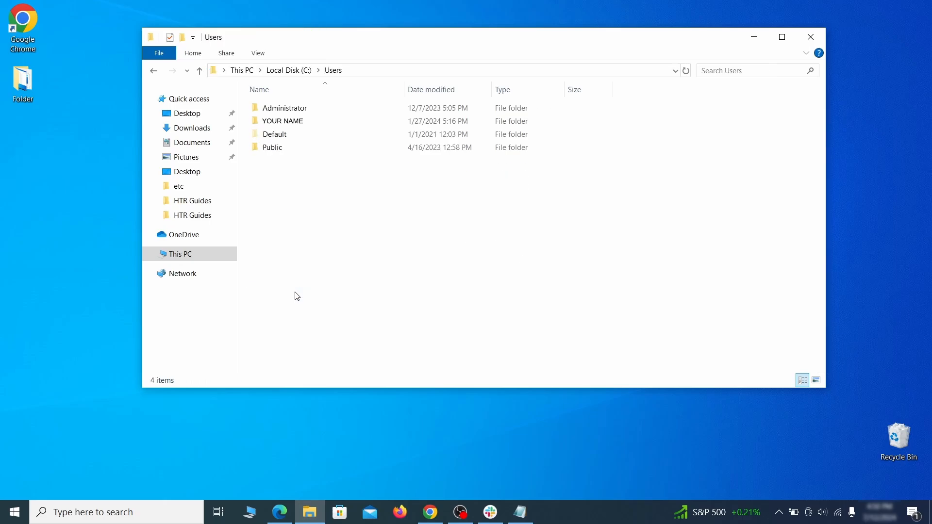
{"action": "double_click", "coordinate": [392, 125]}
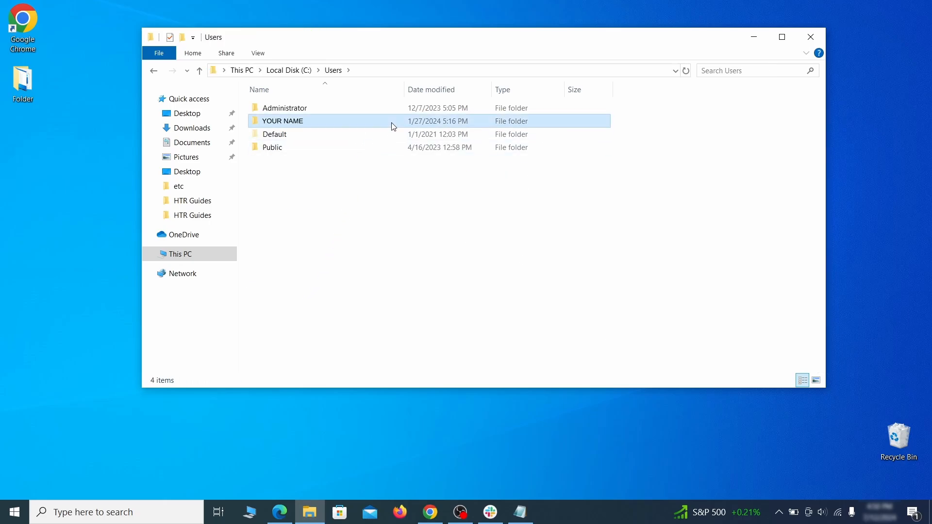
{"action": "double_click", "coordinate": [386, 175]}
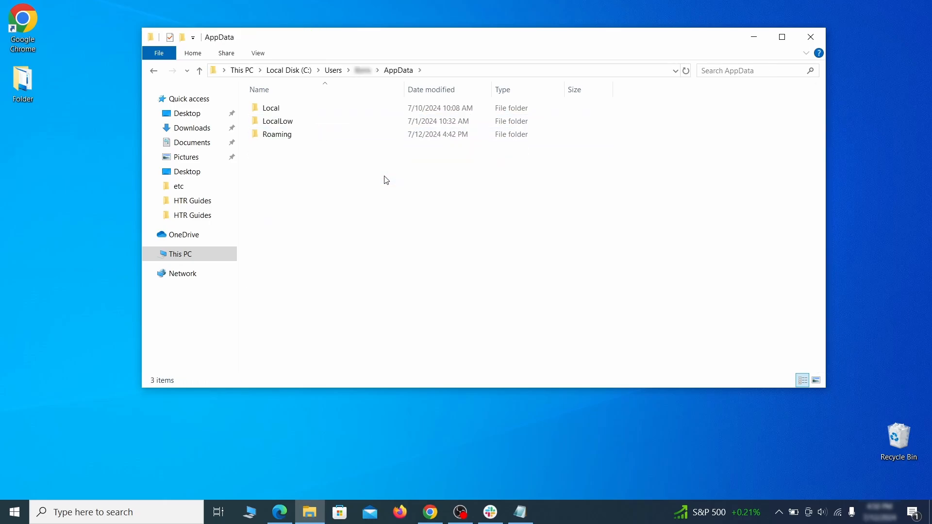
{"action": "double_click", "coordinate": [382, 135]}
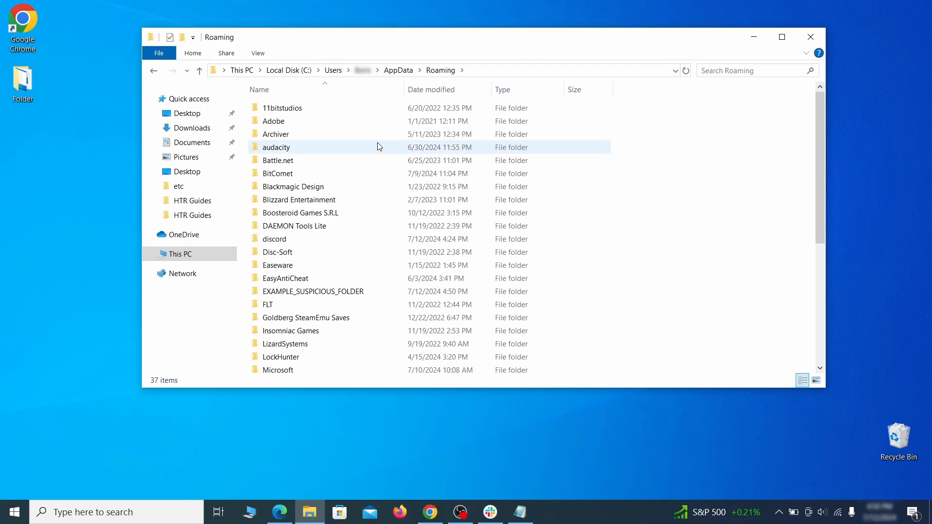
Try to delete EXAMPLE_SUSPICIOUS_FOLDER from the Roaming folder in File Explorer
{"action": "scroll", "coordinate": [374, 175], "scroll_direction": "down", "scroll_amount": 1}
{"action": "scroll", "coordinate": [373, 173], "scroll_direction": "down", "scroll_amount": 1}
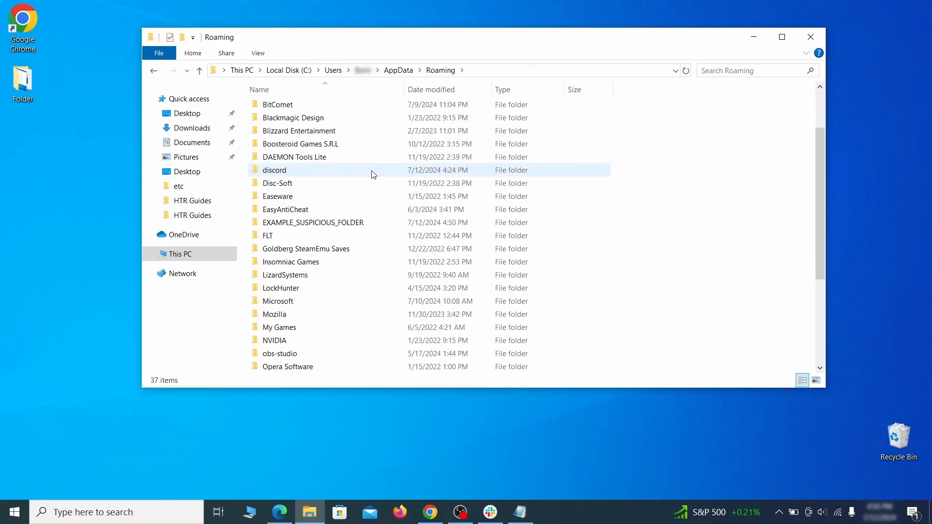
{"action": "left_click", "coordinate": [383, 224]}
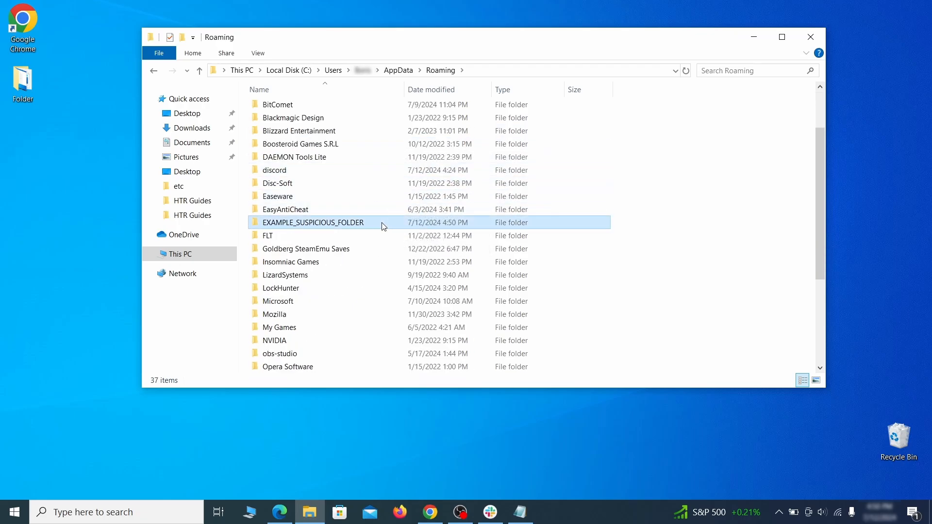
{"action": "right_click", "coordinate": [416, 224]}
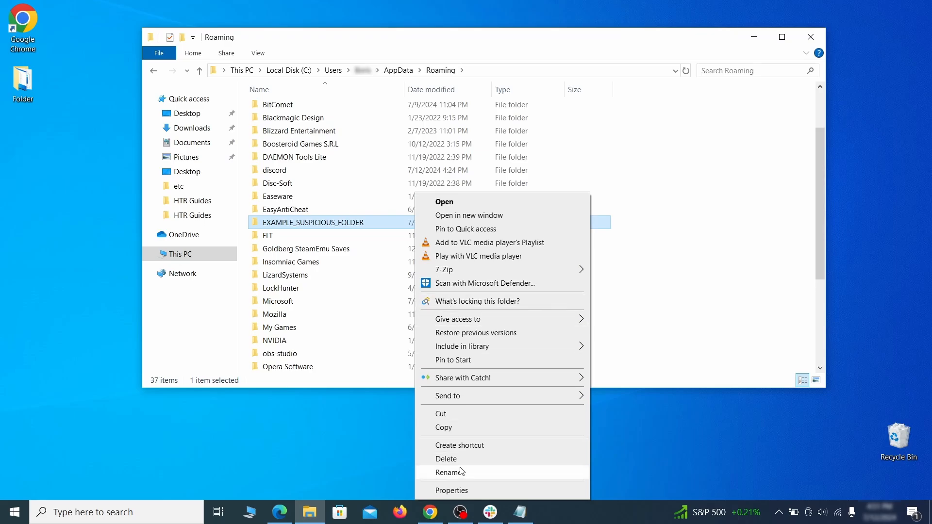
{"action": "left_click", "coordinate": [446, 459]}
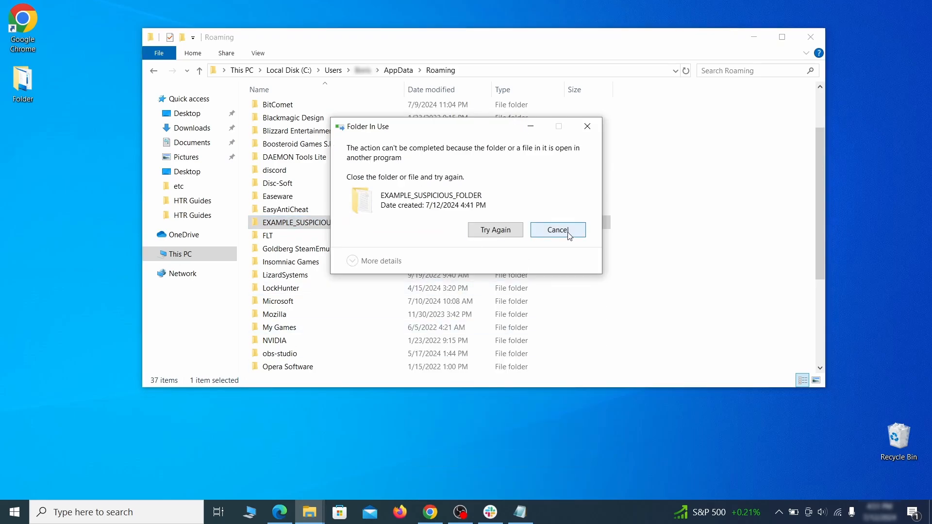
{"action": "key", "text": "Escape"}
Check what is locking EXAMPLE_SUSPICIOUS_FOLDER with LockHunter, delete the folder there and confirm the deletion
{"action": "right_click", "coordinate": [395, 223]}
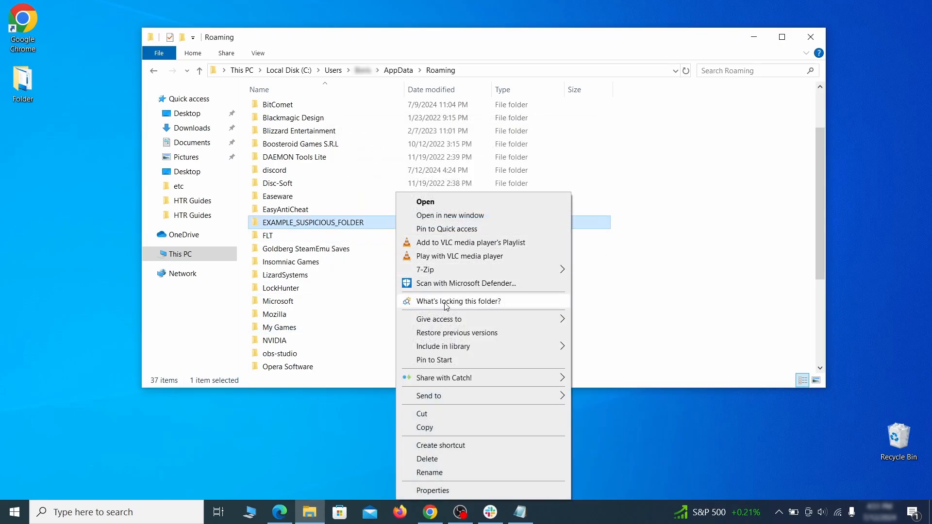
{"action": "left_click", "coordinate": [436, 299]}
{"action": "left_click", "coordinate": [419, 128]}
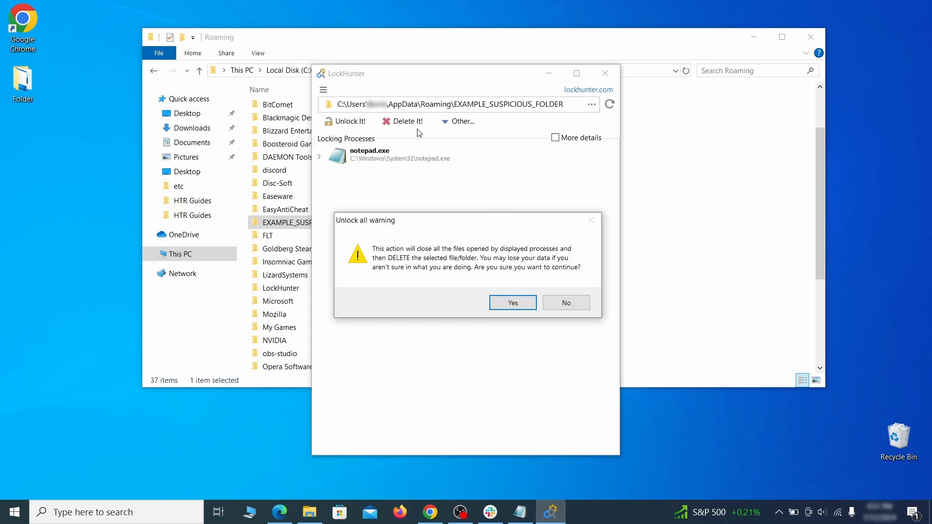
{"action": "left_click", "coordinate": [511, 302]}
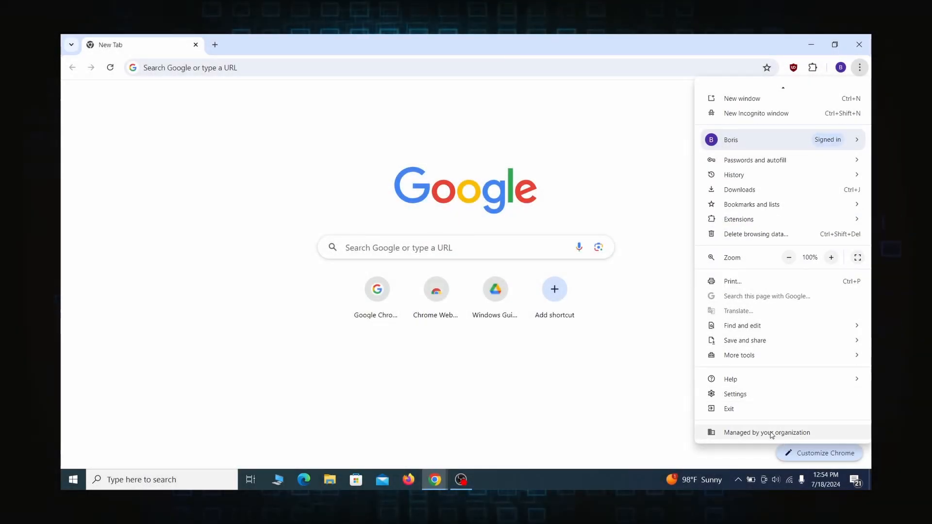
{"action": "left_click", "coordinate": [771, 429]}
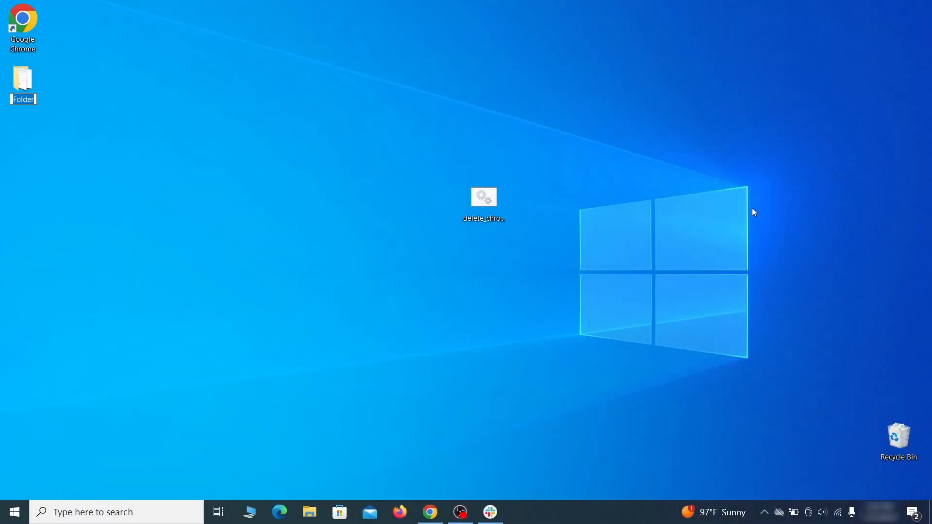
Search Windows for "edit group policy", open the Local Group Policy Editor and select Administrative Templates under Computer Configuration
{"action": "key", "text": "super"}
{"action": "type", "text": "edit group policy"}
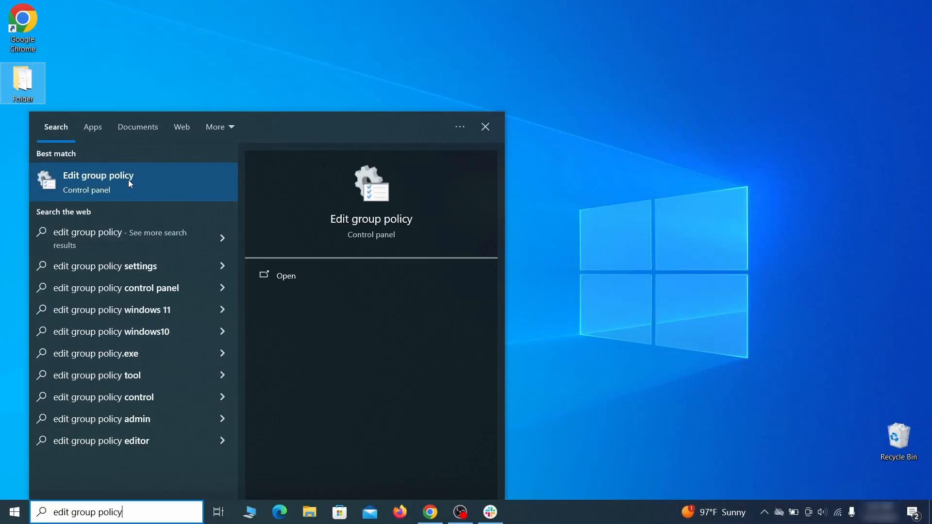
{"action": "left_click", "coordinate": [126, 180]}
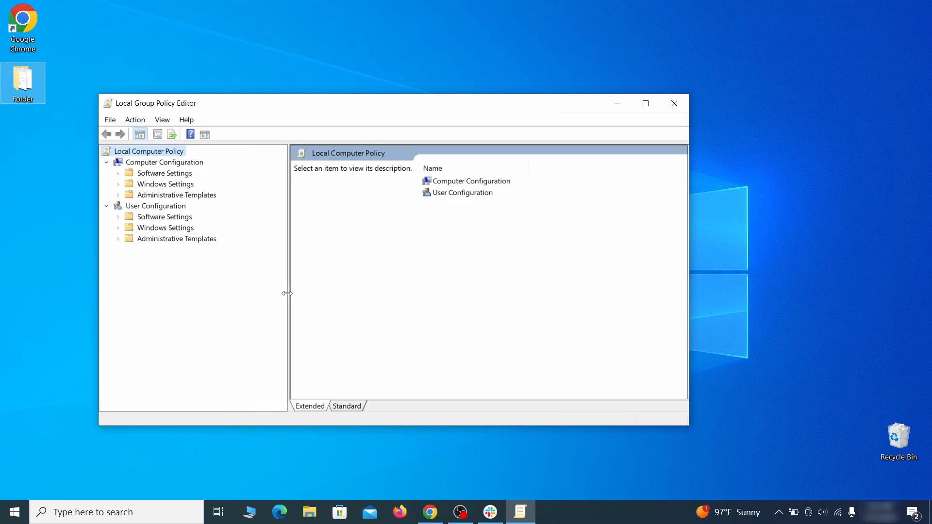
{"action": "left_click", "coordinate": [154, 163]}
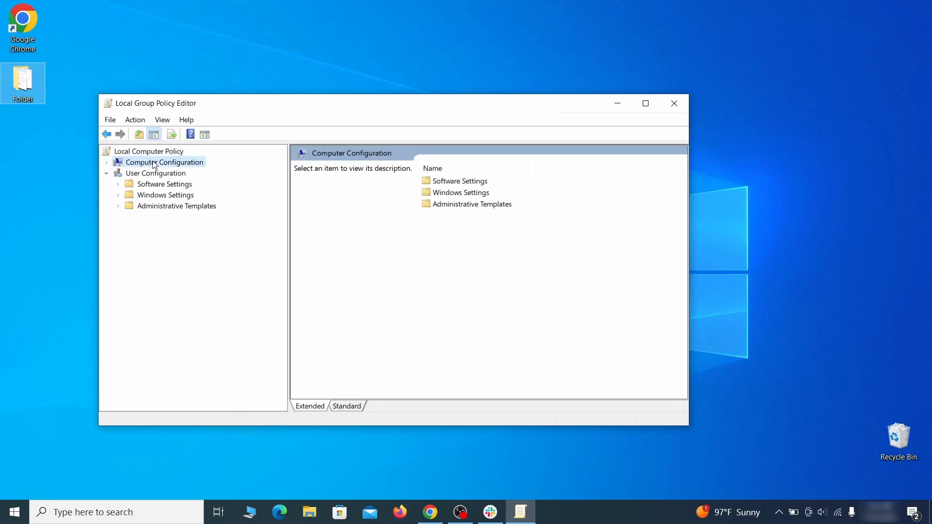
{"action": "left_click", "coordinate": [207, 196]}
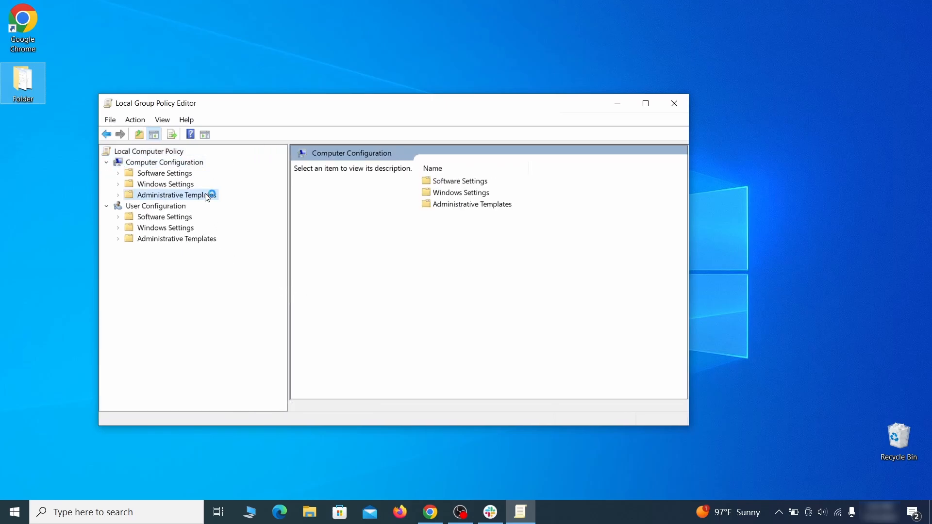
Remove the chrome policy template from the Computer Configuration Administrative Templates and close the Local Group Policy Editor
{"action": "right_click", "coordinate": [208, 195]}
{"action": "left_click", "coordinate": [298, 203]}
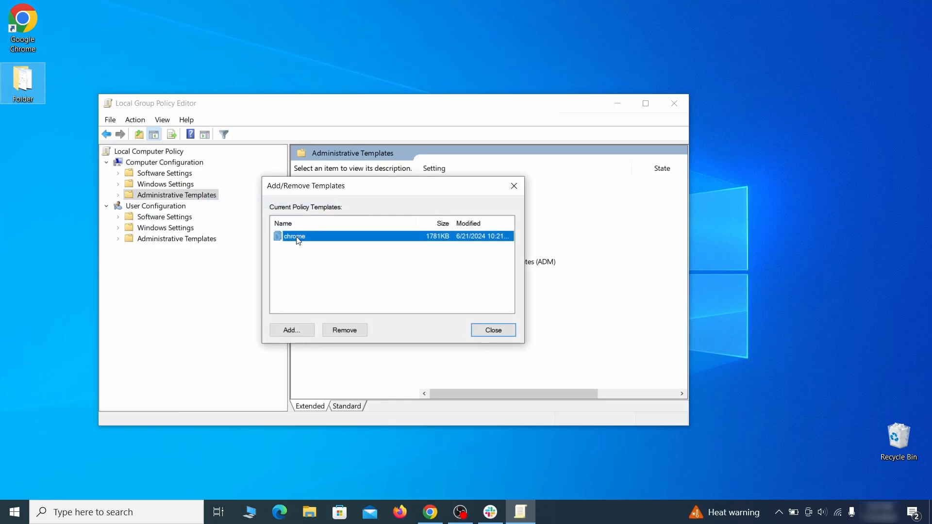
{"action": "left_click", "coordinate": [353, 331]}
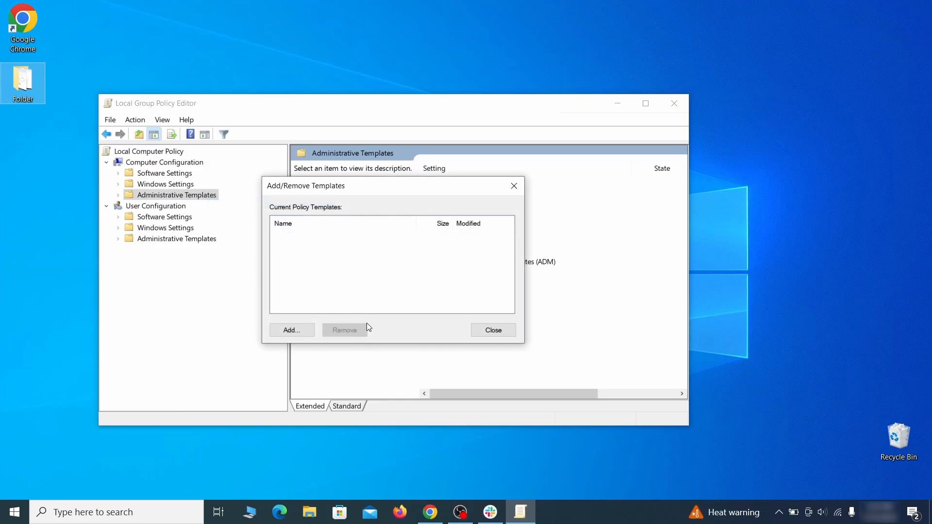
{"action": "left_click", "coordinate": [502, 327]}
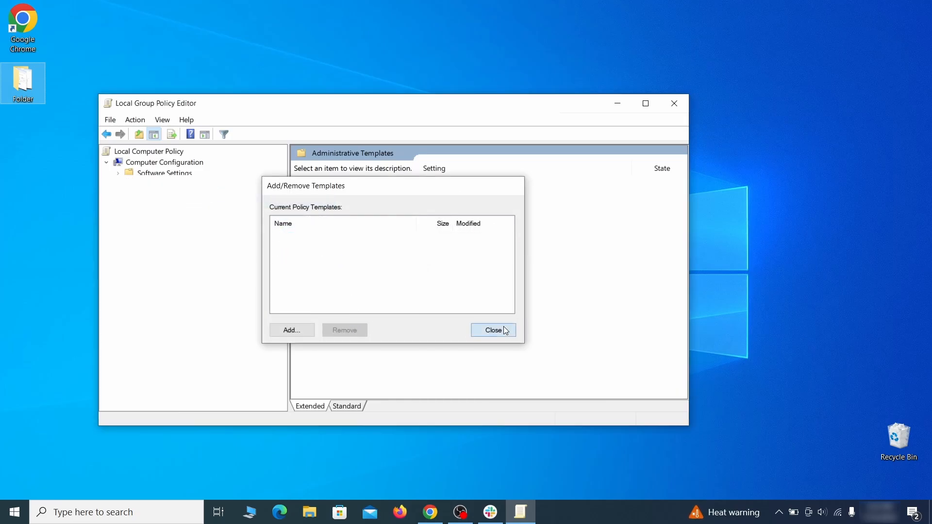
{"action": "left_click", "coordinate": [674, 104]}
Restart the computer
{"action": "left_click", "coordinate": [14, 512]}
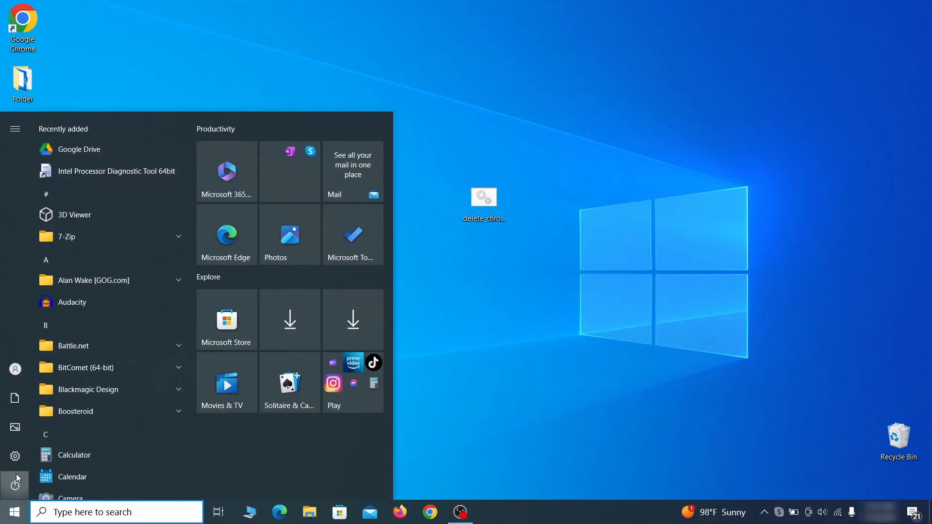
{"action": "left_click", "coordinate": [16, 476]}
{"action": "left_click", "coordinate": [81, 454]}
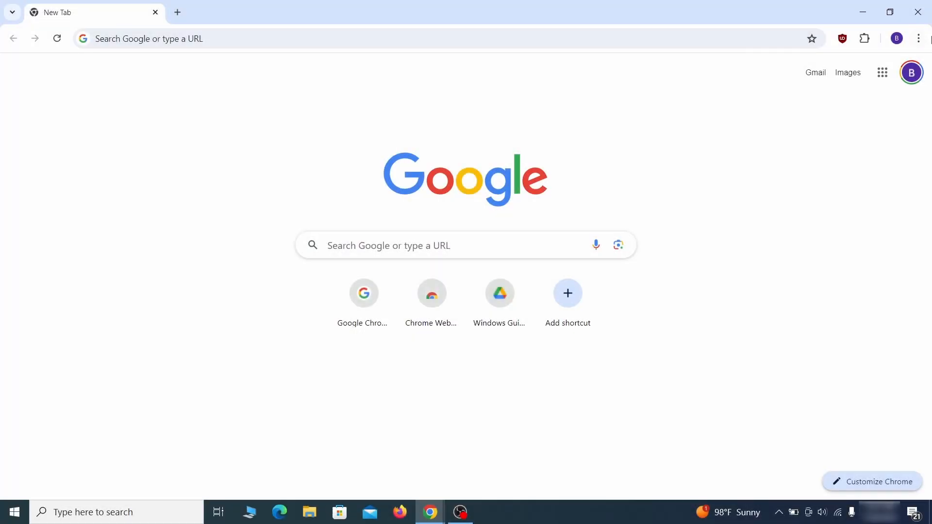
{"action": "left_click", "coordinate": [918, 39]}
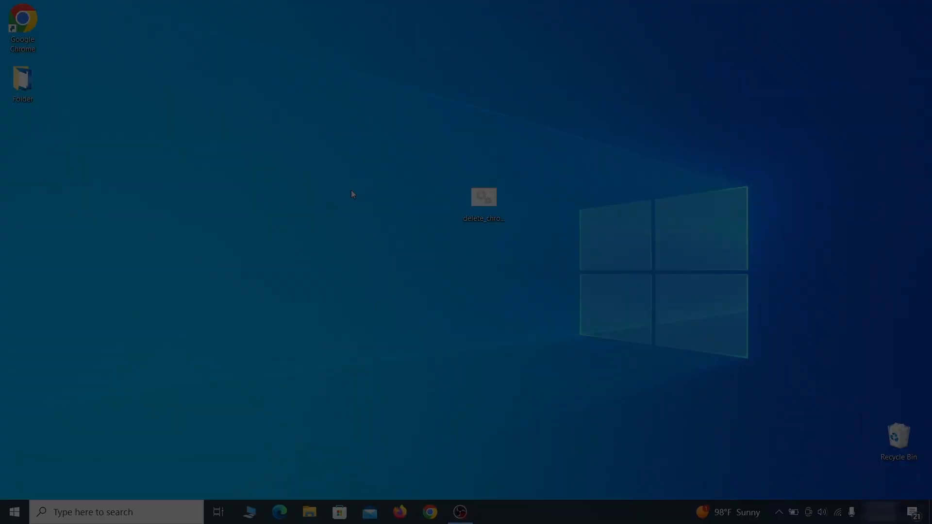
Open the Registry Editor and expand the BCD00000000 key under HKEY_LOCAL_MACHINE
{"action": "key", "text": "super"}
{"action": "type", "text": "reg"}
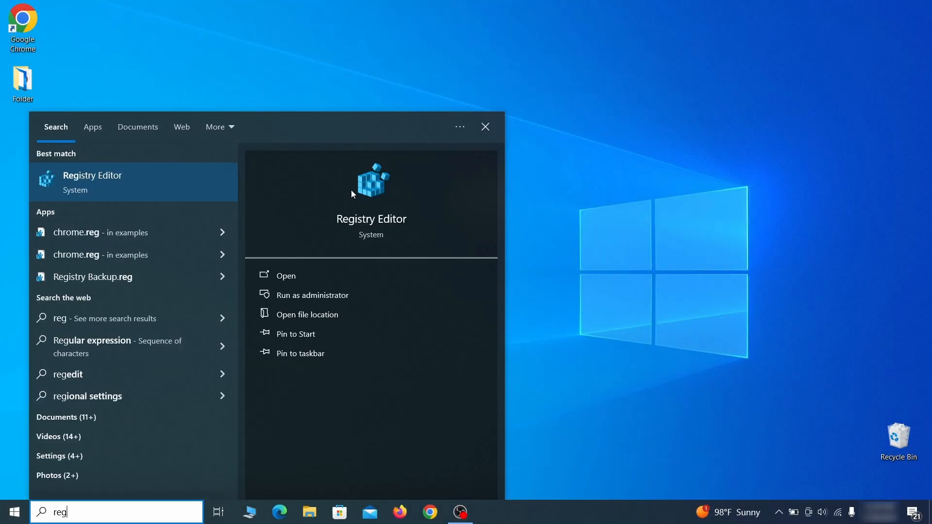
{"action": "key", "text": "Return"}
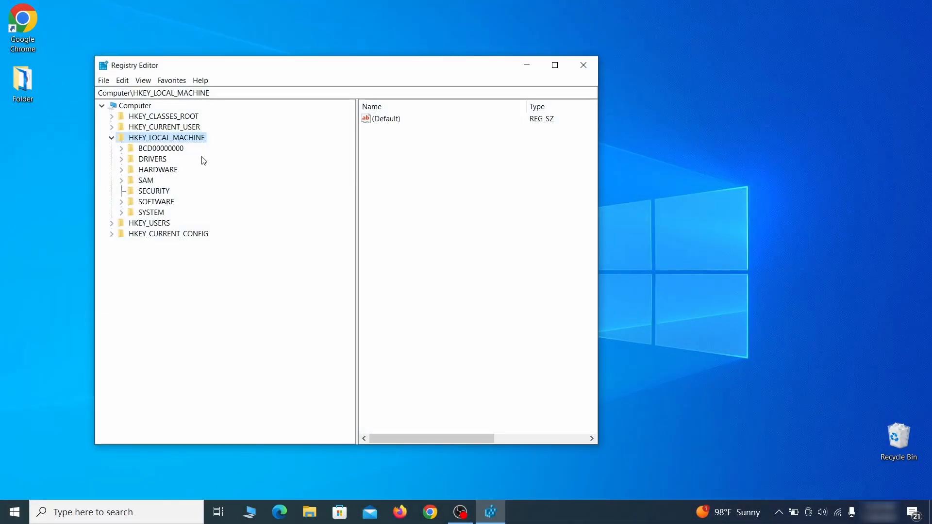
{"action": "left_click", "coordinate": [121, 148]}
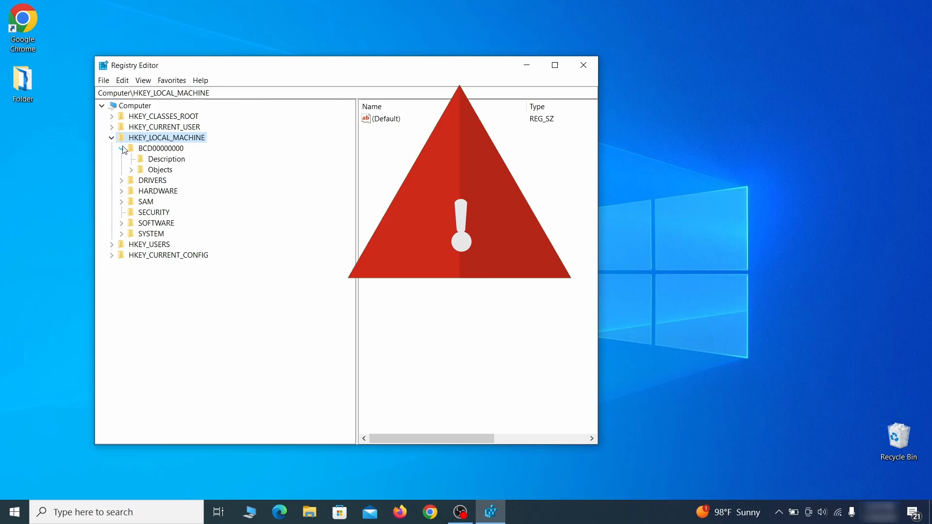
{"action": "left_click", "coordinate": [131, 169]}
{"action": "left_click", "coordinate": [141, 276]}
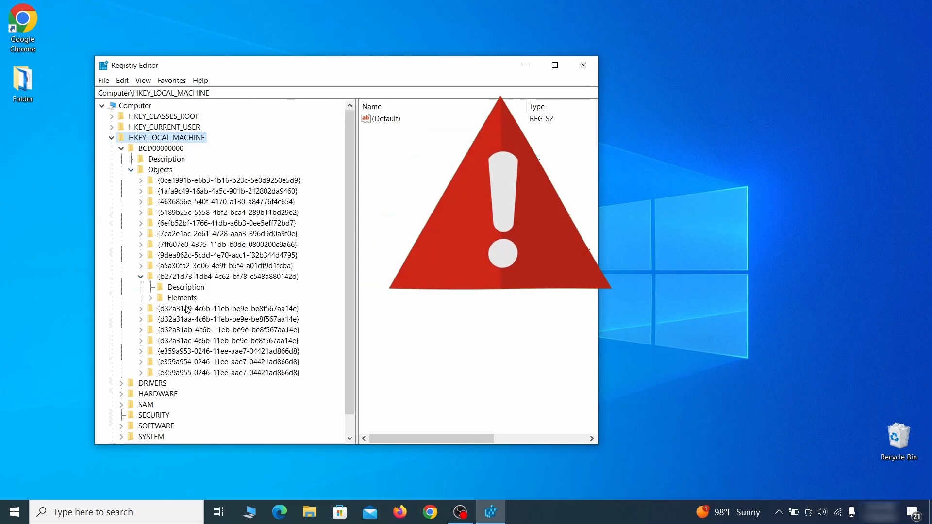
{"action": "left_click", "coordinate": [151, 298]}
{"action": "left_click", "coordinate": [194, 330]}
{"action": "right_click", "coordinate": [195, 329]}
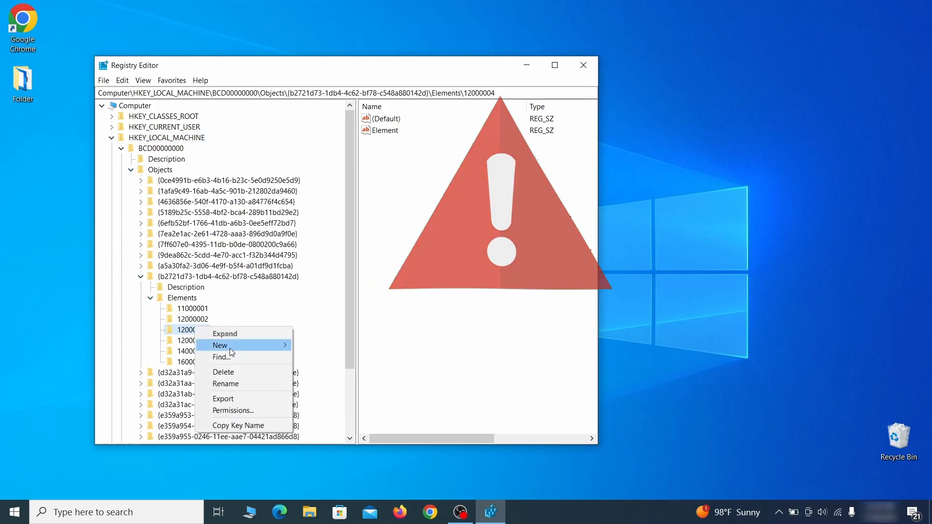
{"action": "left_click", "coordinate": [240, 372]}
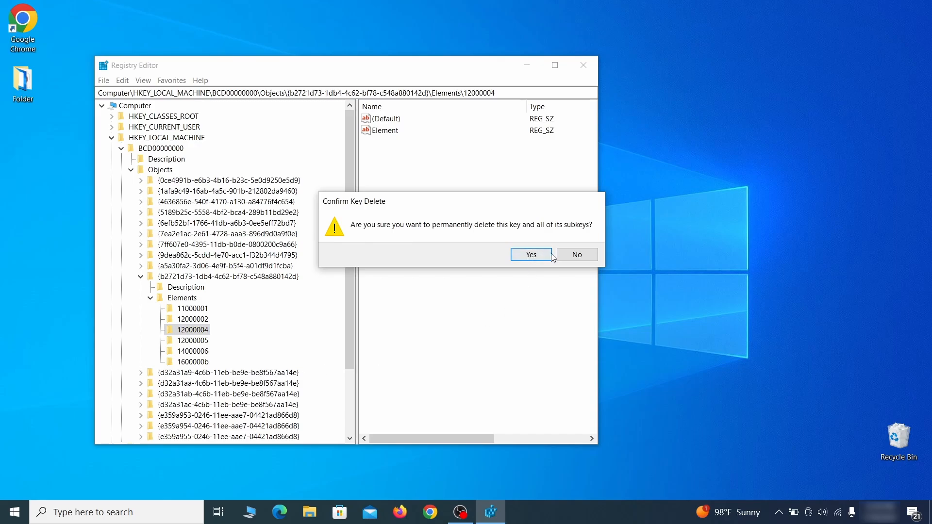
{"action": "left_click", "coordinate": [587, 258]}
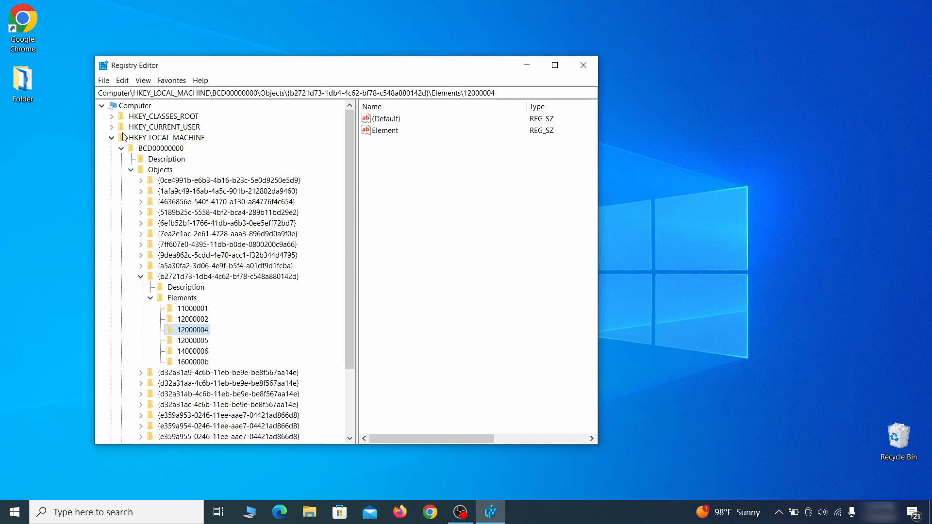
{"action": "scroll", "coordinate": [154, 372], "scroll_direction": "down", "scroll_amount": 3}
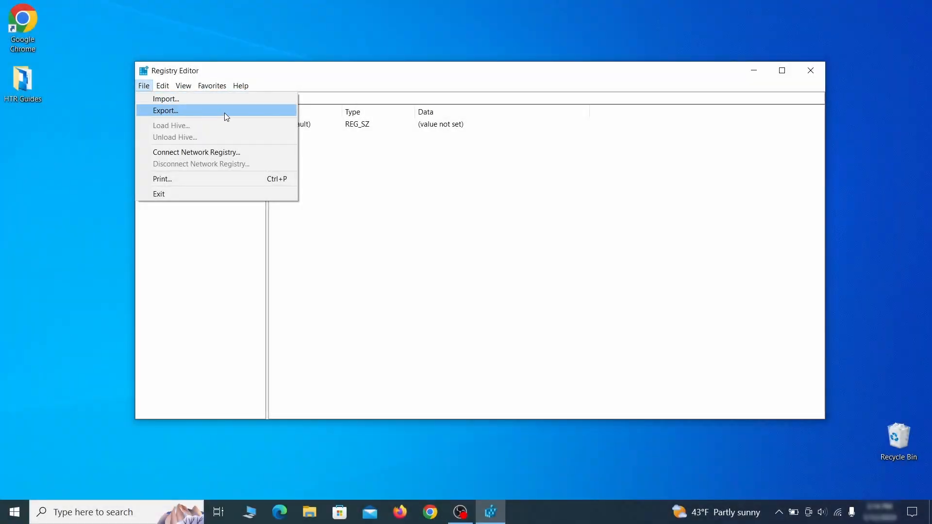
Export the whole registry to the desktop as Registry Backup 1, and select that file for import
{"action": "left_click", "coordinate": [224, 113]}
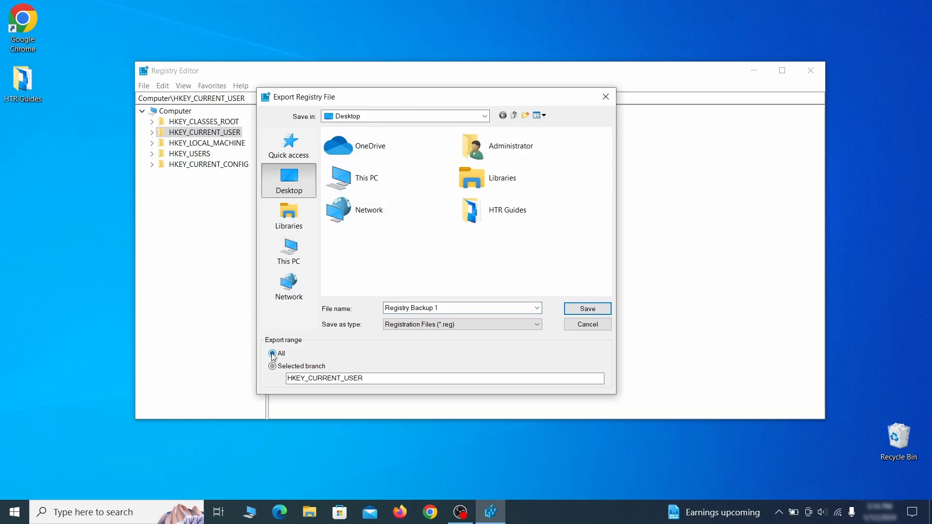
{"action": "key", "text": "Return"}
{"action": "left_click", "coordinate": [144, 85]}
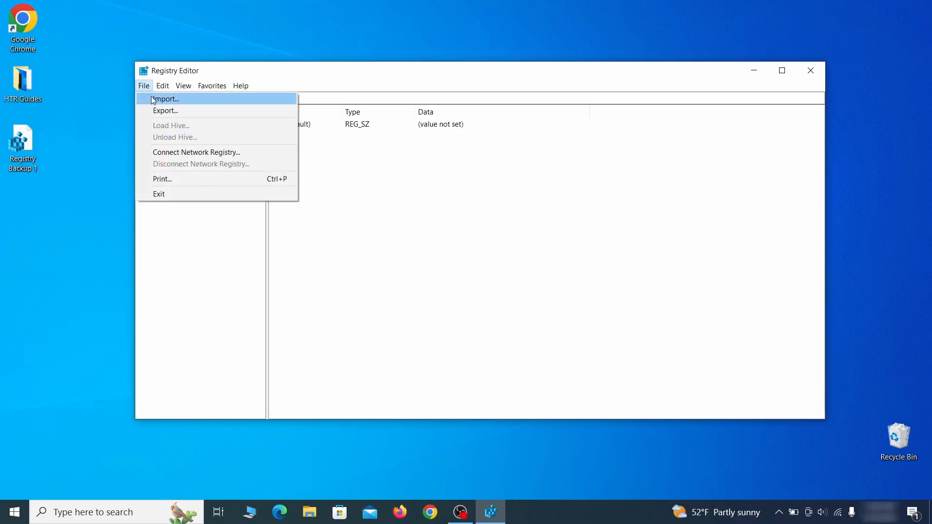
{"action": "left_click", "coordinate": [200, 100]}
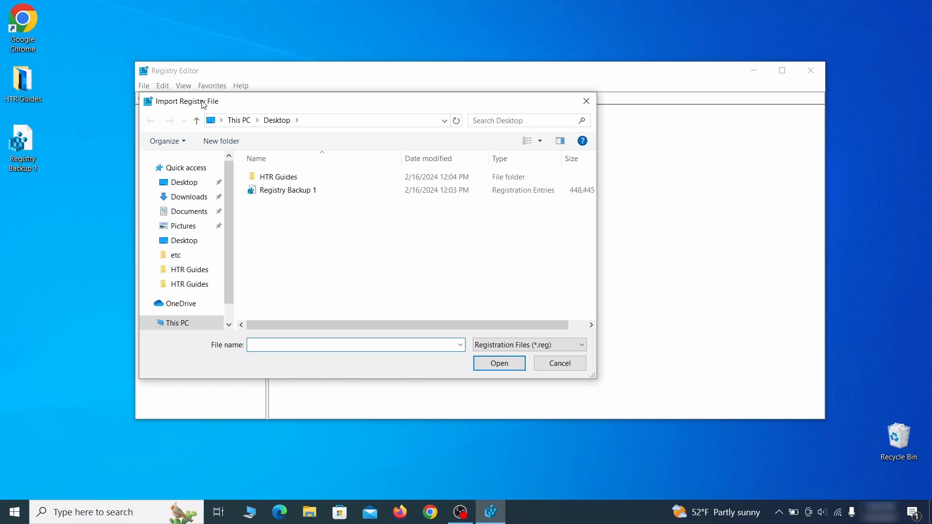
{"action": "left_click", "coordinate": [322, 193]}
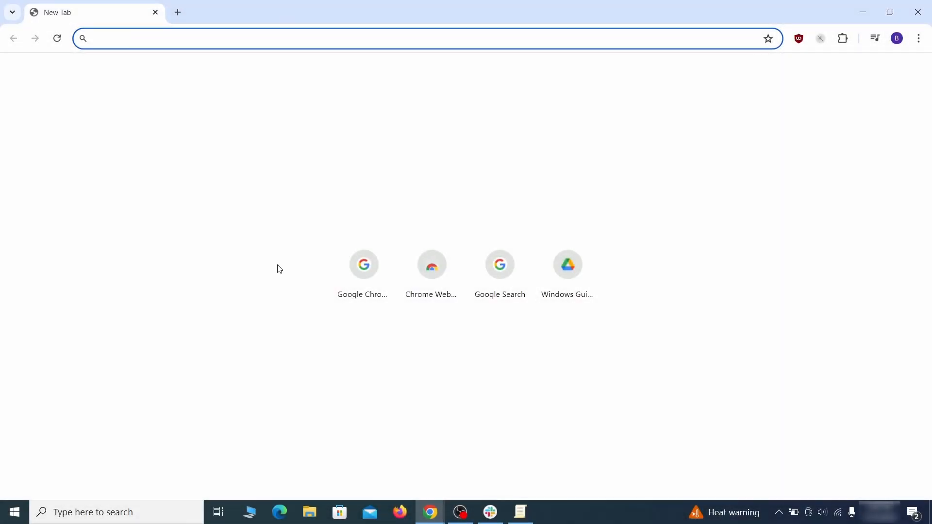
Open chrome://policy in Chrome and copy the HomepageLocation policy value into the new text document in Notepad
{"action": "type", "text": "ch"}
{"action": "key", "text": "Return"}
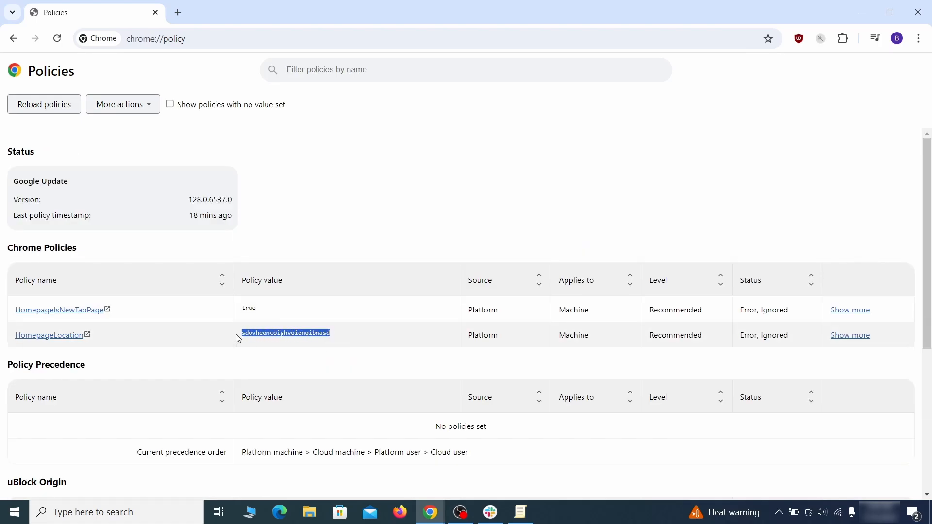
{"action": "right_click", "coordinate": [264, 334]}
{"action": "left_click", "coordinate": [291, 344]}
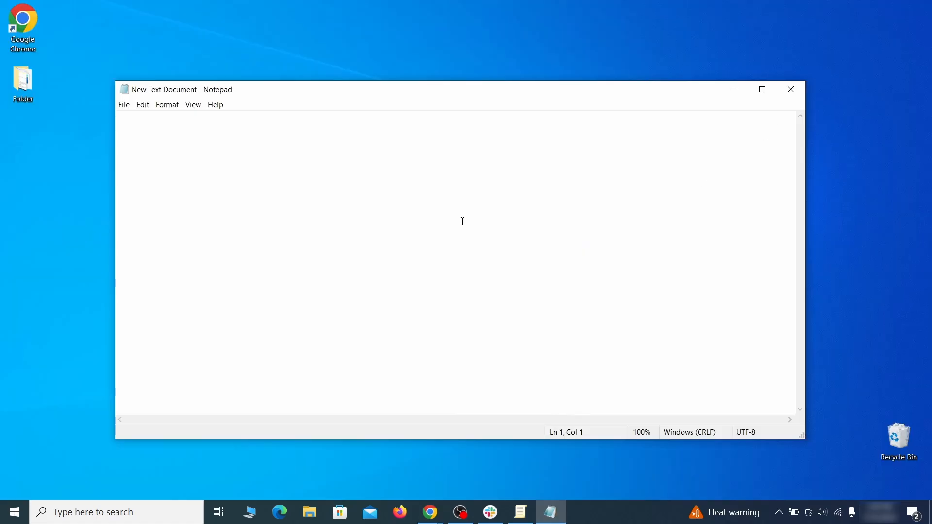
{"action": "right_click", "coordinate": [462, 222]}
{"action": "left_click", "coordinate": [488, 258]}
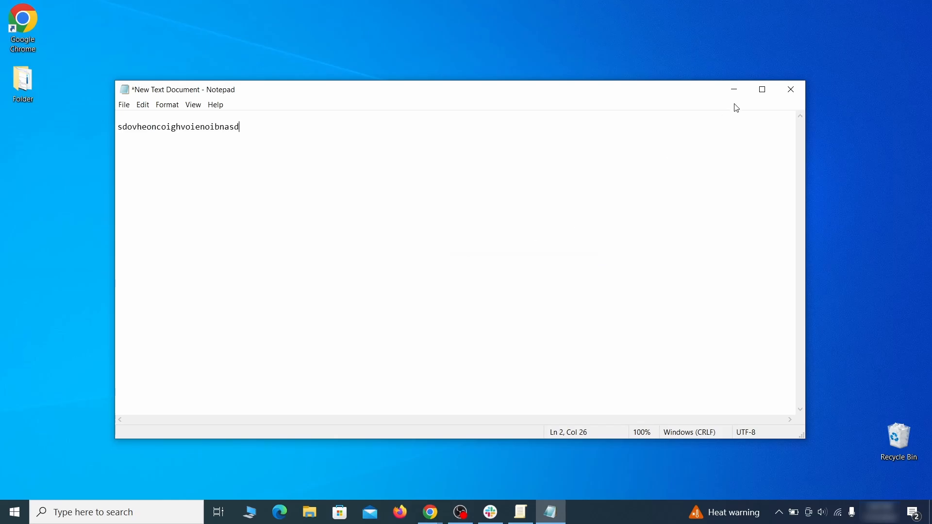
{"action": "left_click", "coordinate": [732, 93]}
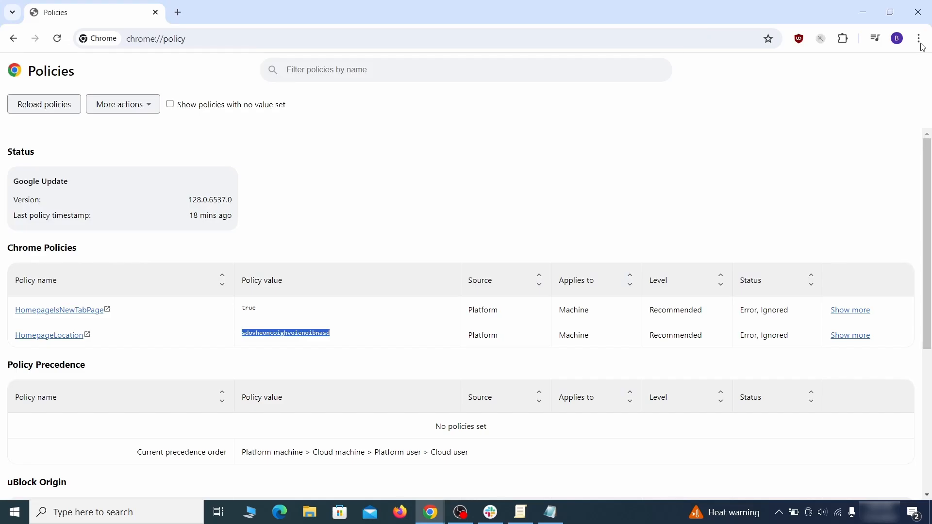
Open the extensions management page in Chrome
{"action": "left_click", "coordinate": [919, 38]}
{"action": "mouse_move", "coordinate": [782, 228]}
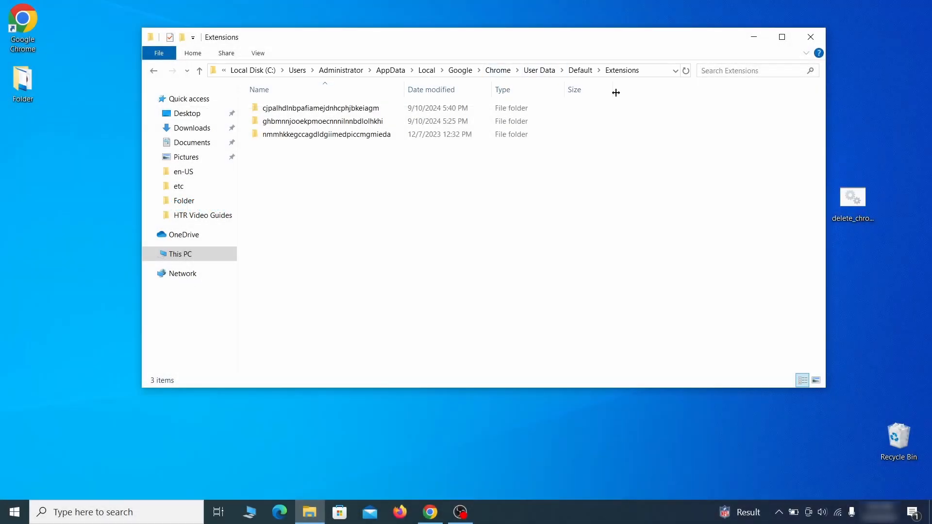
Delete all the extension folders inside Chrome's User Data\Default\Extensions folder and close the File Explorer window
{"action": "left_click_drag", "start_coordinate": [345, 154], "coordinate": [393, 118]}
{"action": "right_click", "coordinate": [391, 115]}
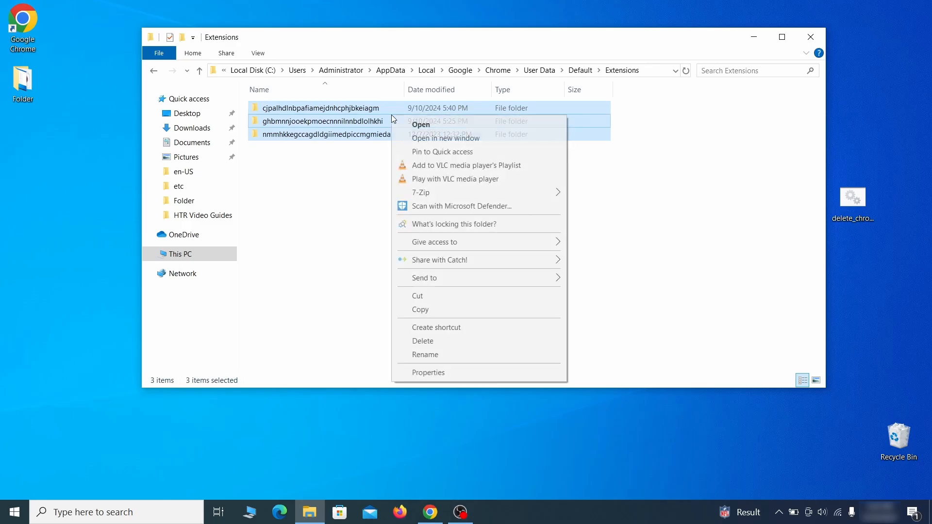
{"action": "left_click", "coordinate": [431, 343]}
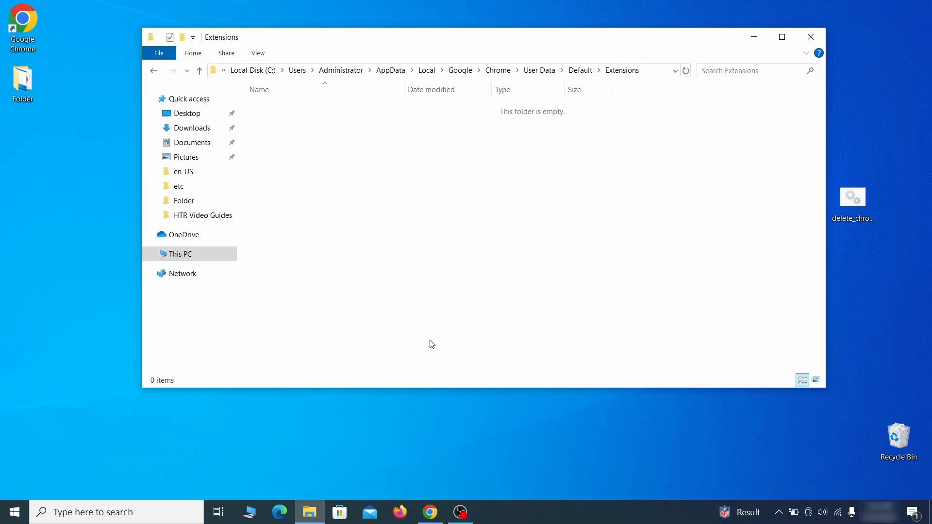
{"action": "left_click", "coordinate": [810, 42]}
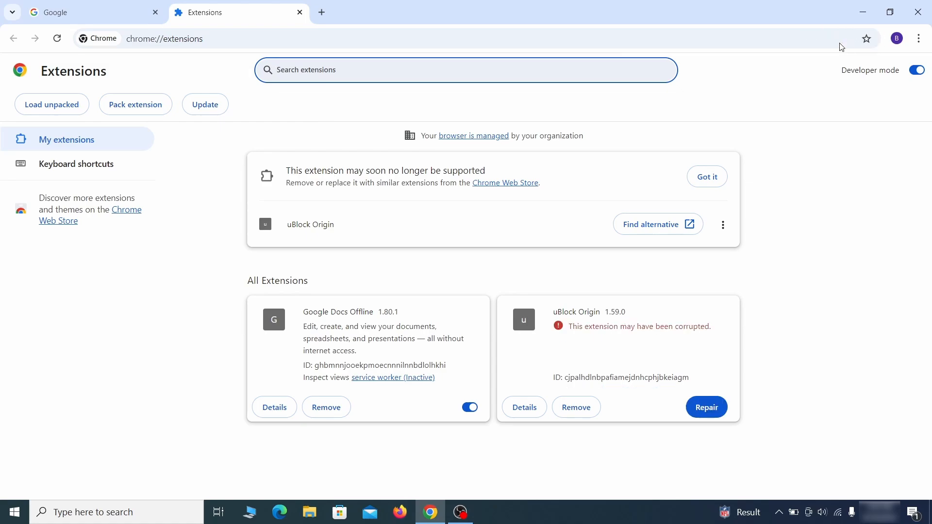
Repair the corrupted uBlock Origin extension on Chrome's extensions page
{"action": "left_click", "coordinate": [709, 410]}
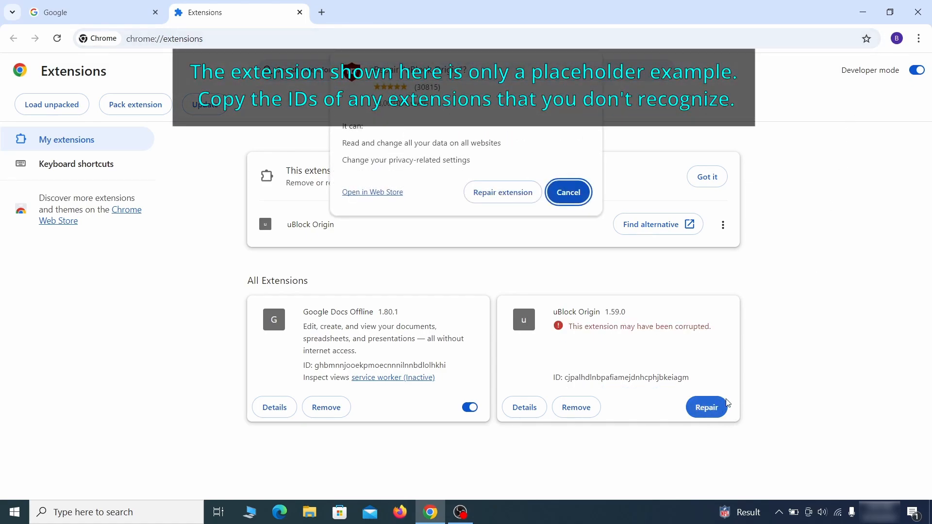
{"action": "left_click", "coordinate": [499, 192]}
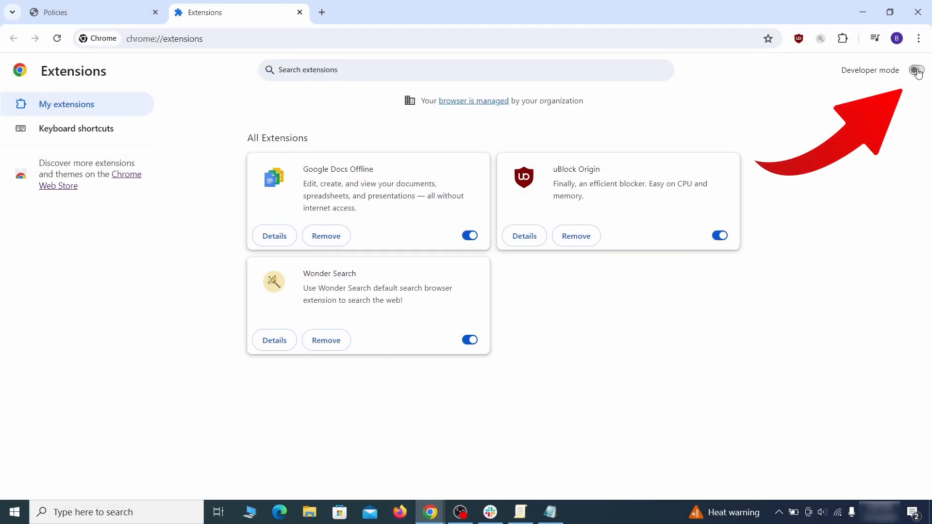
Enable Developer mode on the extensions page and copy the Wonder Search extension's ID into the Notepad text document
{"action": "left_click", "coordinate": [916, 71]}
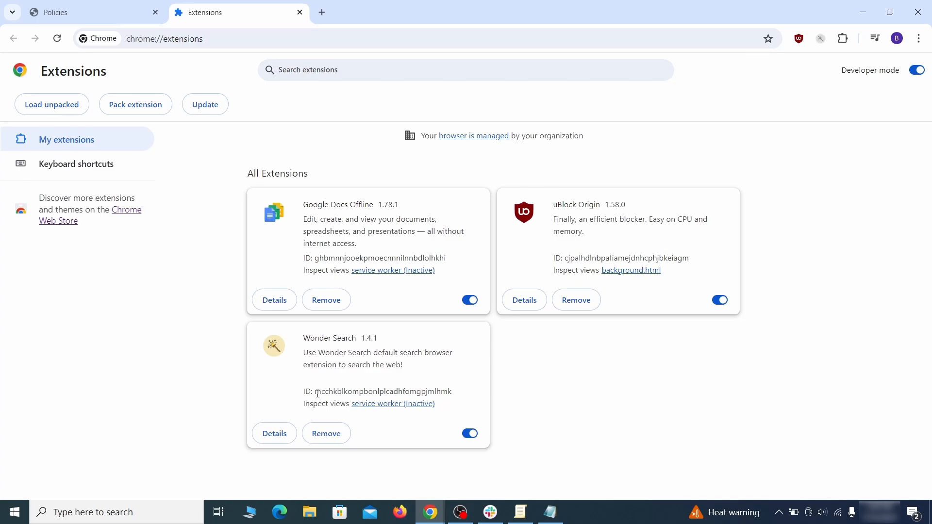
{"action": "left_click_drag", "start_coordinate": [318, 394], "coordinate": [441, 390]}
{"action": "right_click", "coordinate": [451, 391]}
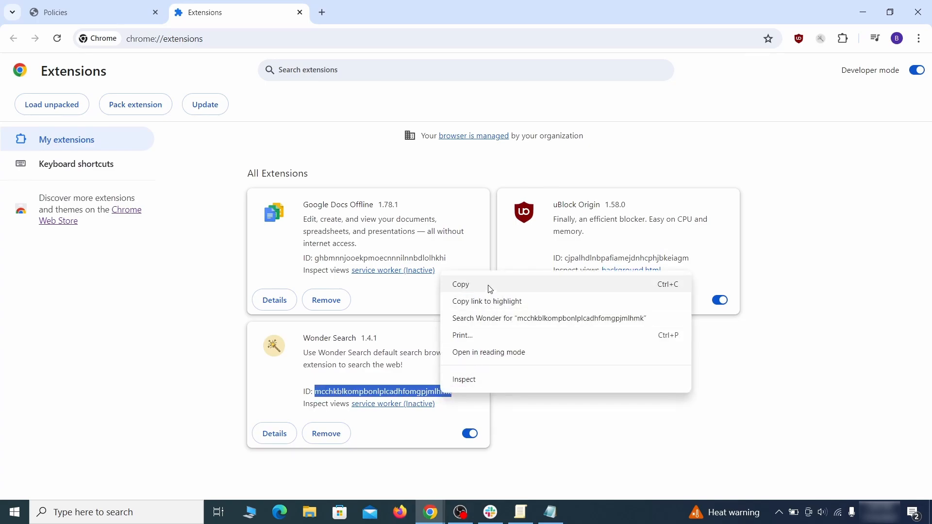
{"action": "left_click", "coordinate": [461, 286]}
{"action": "left_click", "coordinate": [865, 15]}
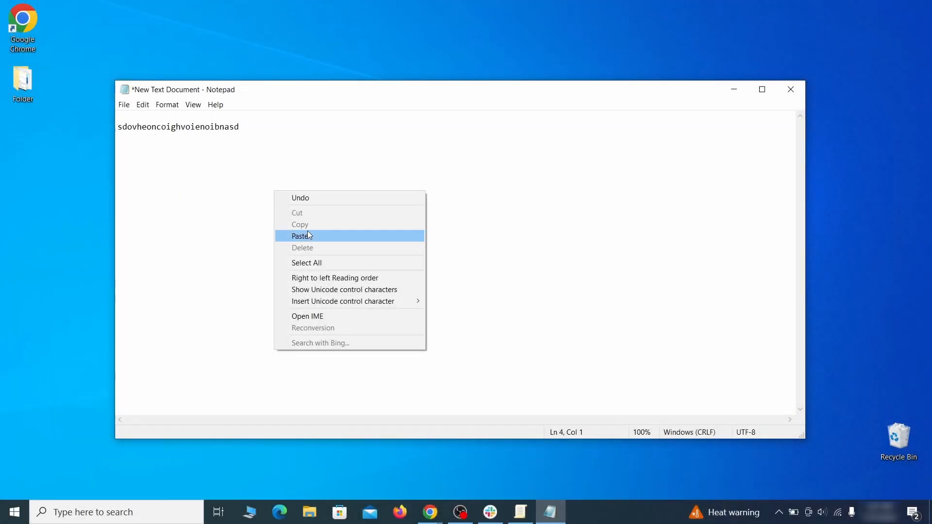
{"action": "left_click", "coordinate": [319, 235]}
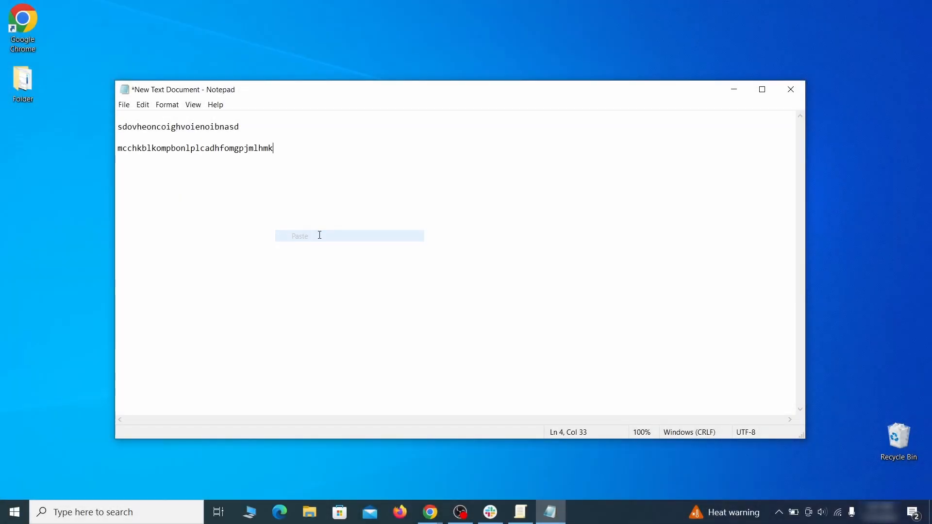
{"action": "left_click", "coordinate": [733, 91]}
Search Windows for "regedit" and run the Registry Editor as administrator
{"action": "left_click", "coordinate": [12, 514]}
{"action": "type", "text": "regedit"}
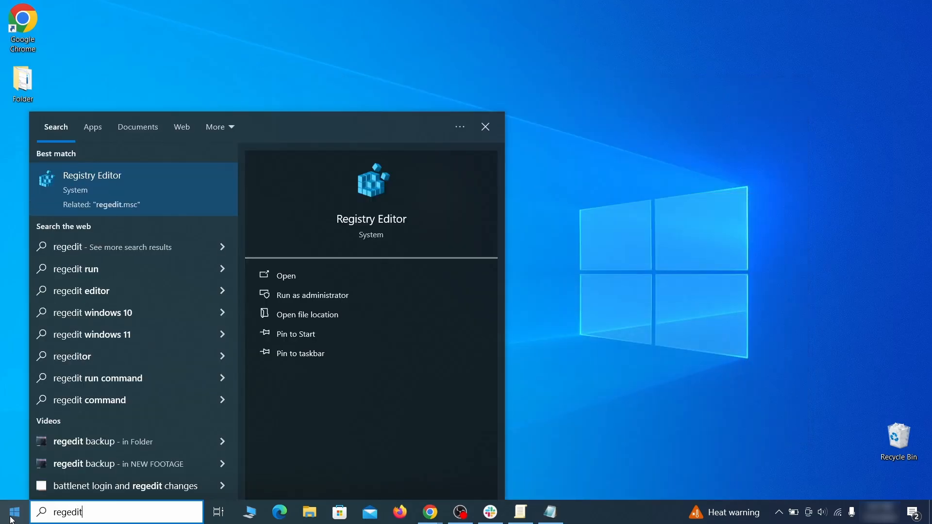
{"action": "right_click", "coordinate": [187, 187]}
{"action": "left_click", "coordinate": [213, 199]}
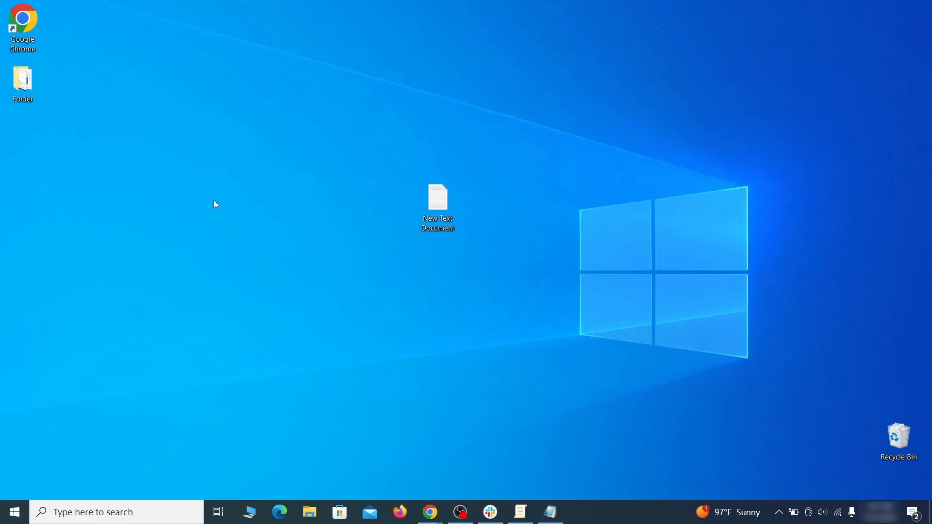
Copy the policy value sdovheoncoighvoienoibnasd from the Notepad document and search the registry for it
{"action": "key", "text": "ctrl+f"}
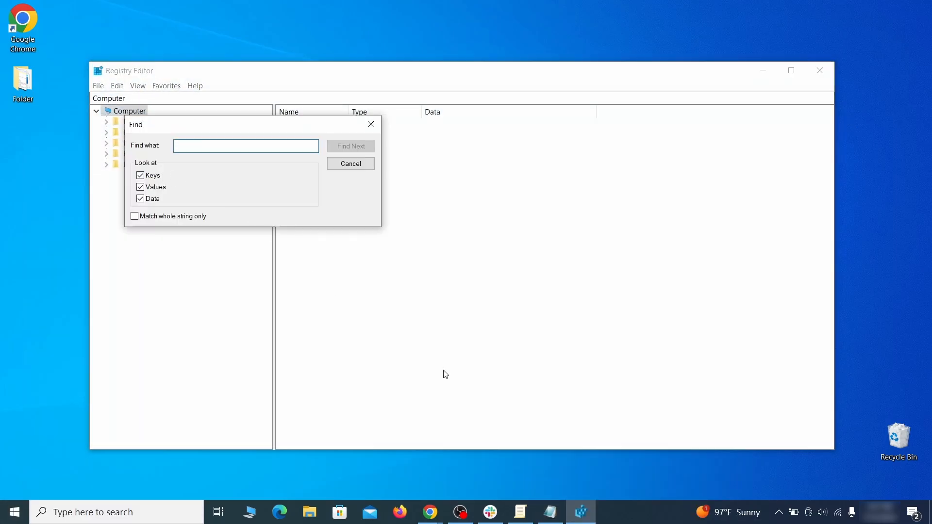
{"action": "left_click", "coordinate": [552, 514]}
{"action": "right_click", "coordinate": [208, 129]}
{"action": "left_click", "coordinate": [235, 164]}
{"action": "left_click", "coordinate": [95, 178]}
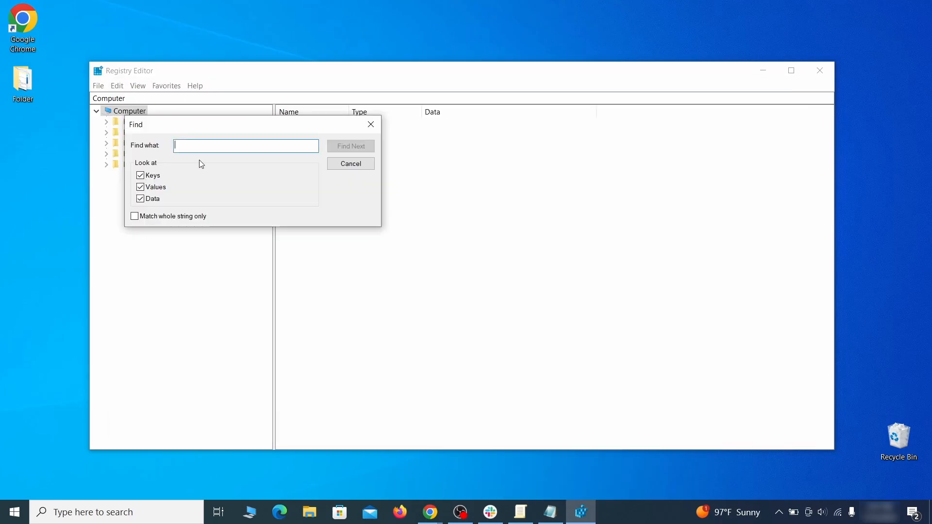
{"action": "right_click", "coordinate": [207, 150]}
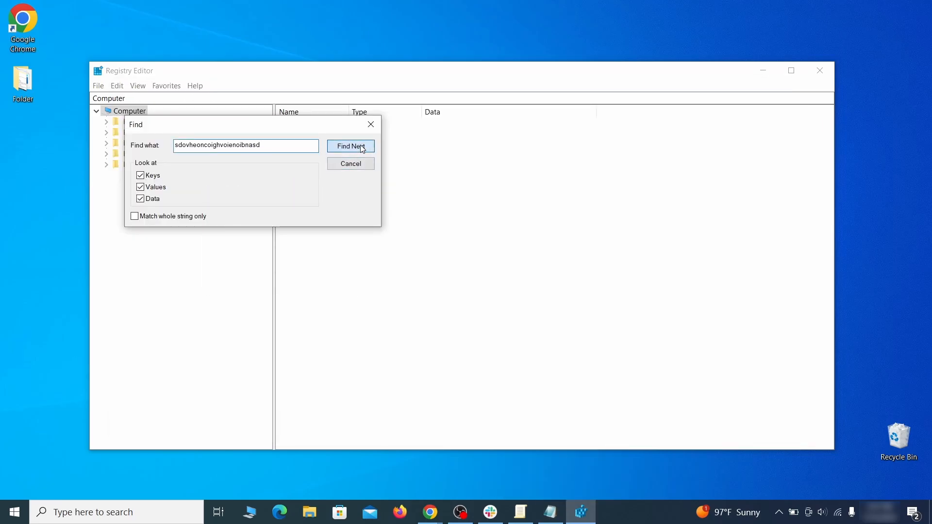
{"action": "left_click", "coordinate": [362, 149]}
Delete the Recommended key under Policies\Google\Chrome in the current user's Group Policy Objects
{"action": "right_click", "coordinate": [228, 292]}
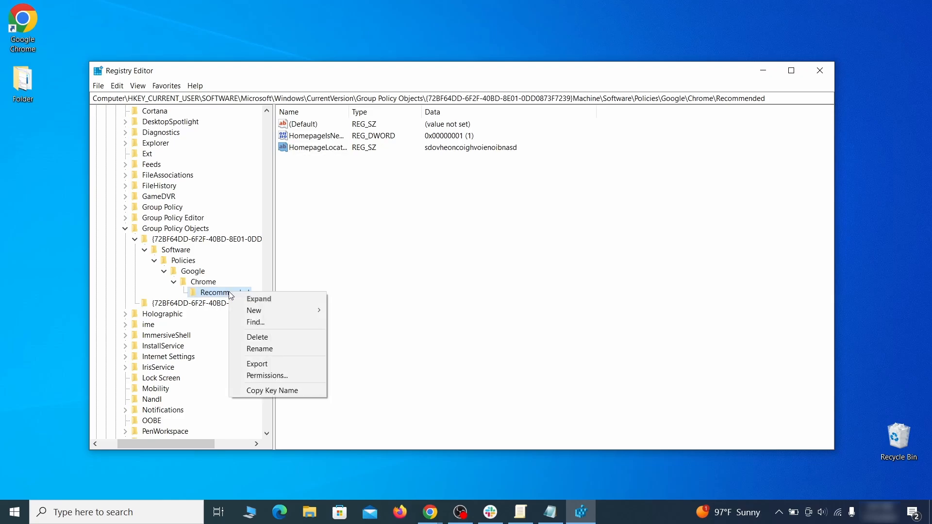
{"action": "left_click", "coordinate": [279, 341]}
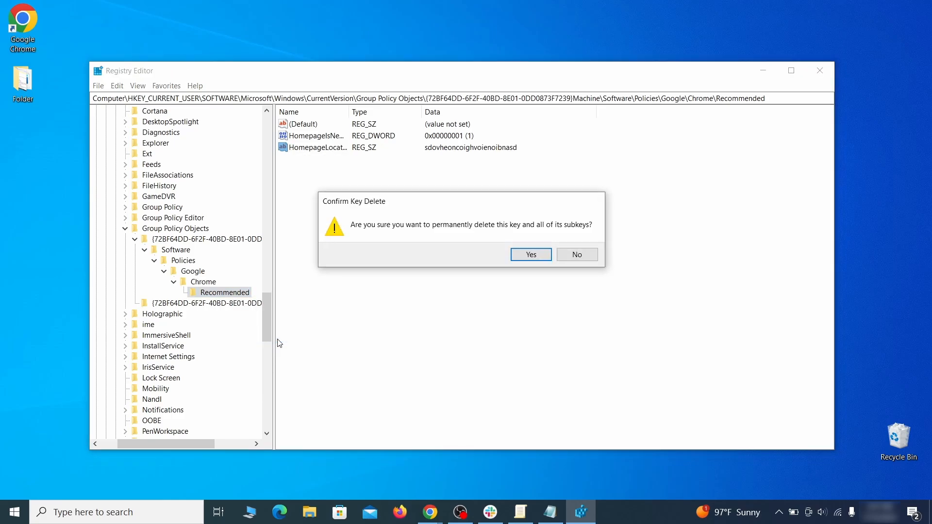
{"action": "left_click", "coordinate": [531, 254]}
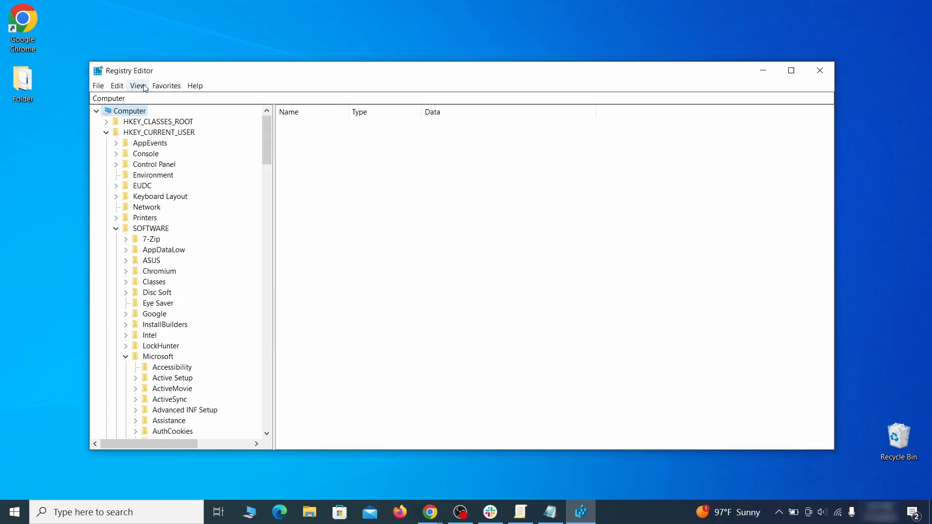
{"action": "left_click", "coordinate": [117, 85]}
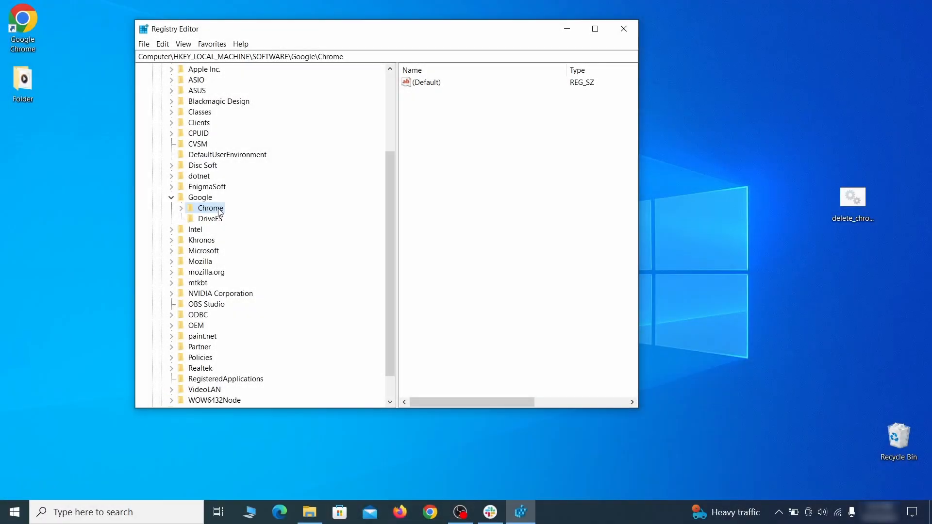
Try to delete the Chrome key under HKEY_LOCAL_MACHINE\SOFTWARE\Google
{"action": "right_click", "coordinate": [218, 208]}
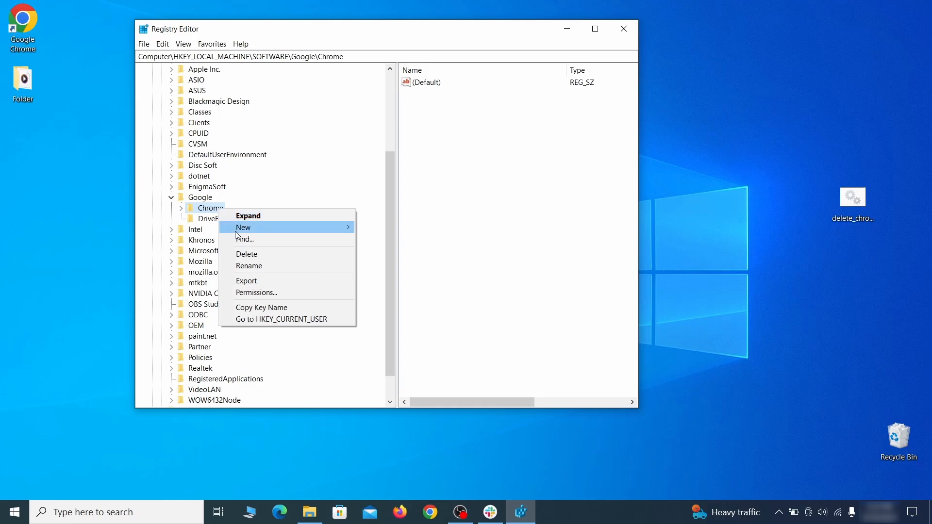
{"action": "left_click", "coordinate": [257, 255]}
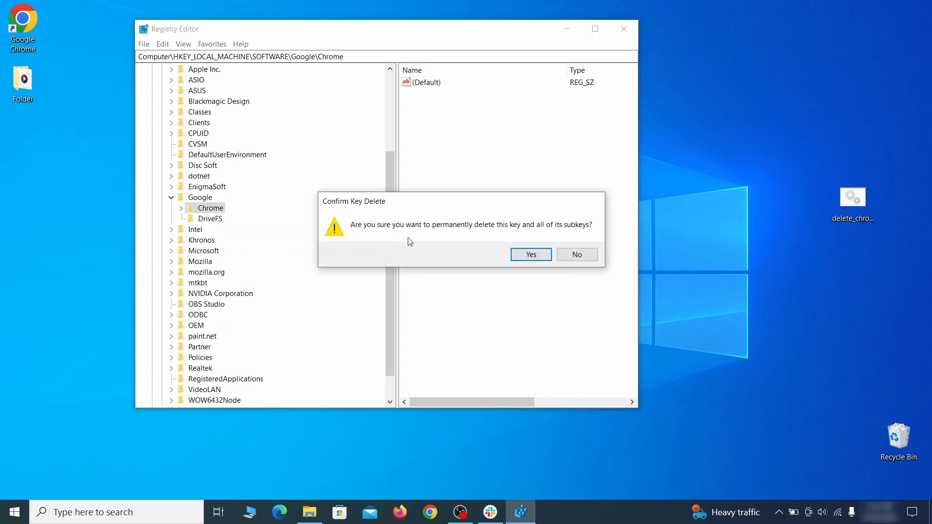
{"action": "left_click", "coordinate": [531, 254]}
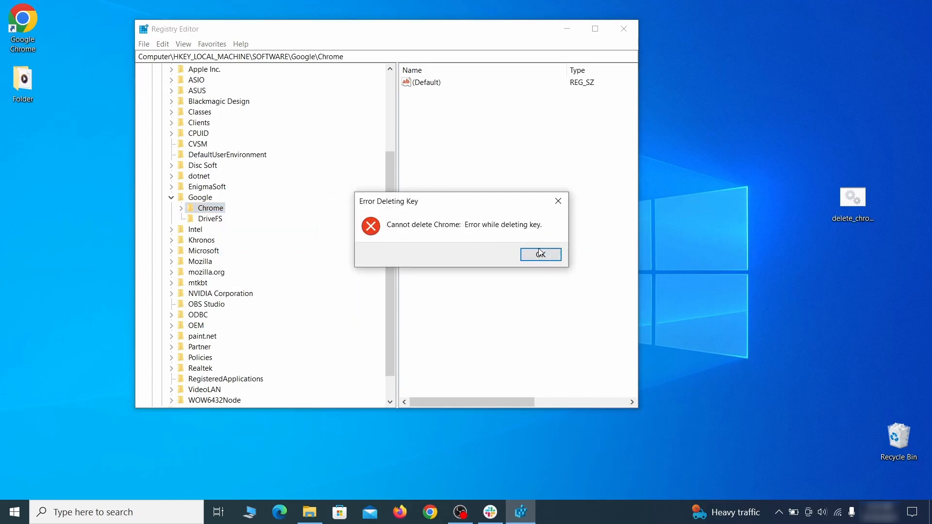
{"action": "left_click", "coordinate": [540, 254]}
Change the owner of the HKEY_LOCAL_MACHINE\SOFTWARE\Google\Chrome key to Everyone in its advanced security settings
{"action": "right_click", "coordinate": [219, 212]}
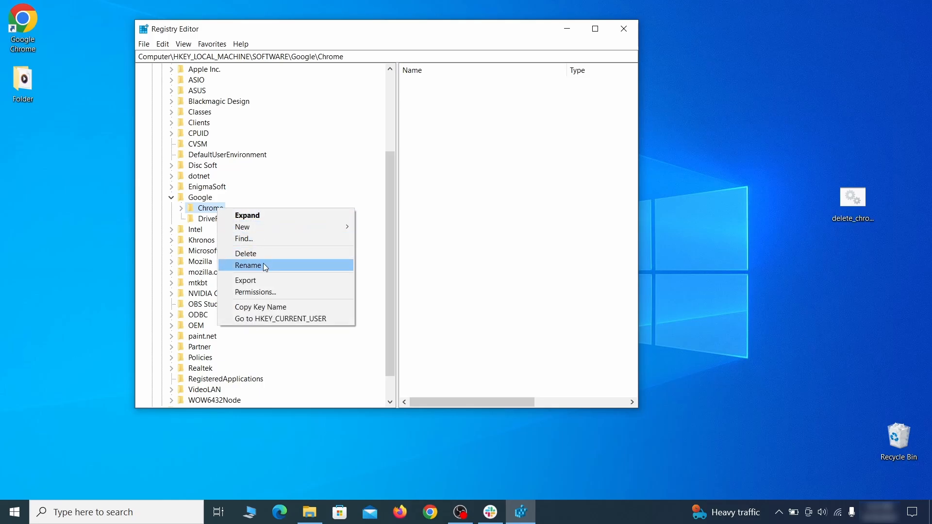
{"action": "left_click", "coordinate": [275, 292]}
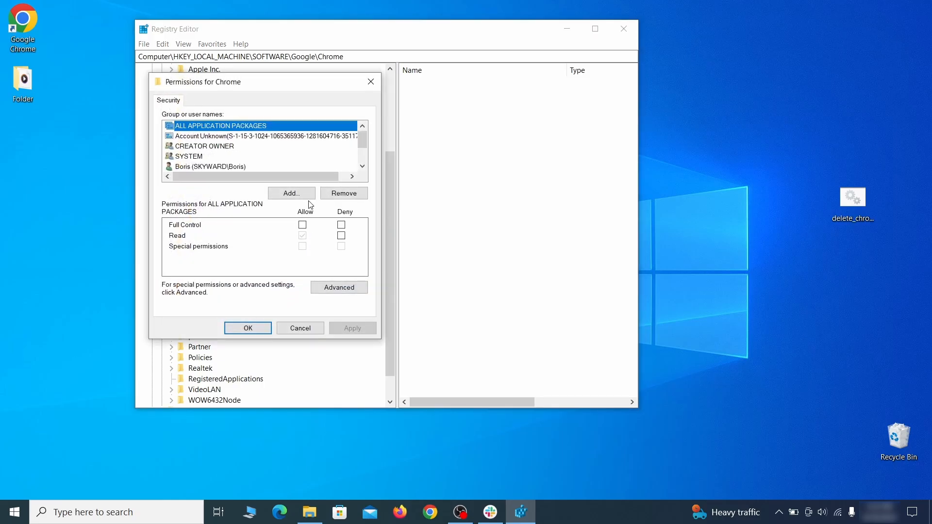
{"action": "left_click", "coordinate": [339, 288]}
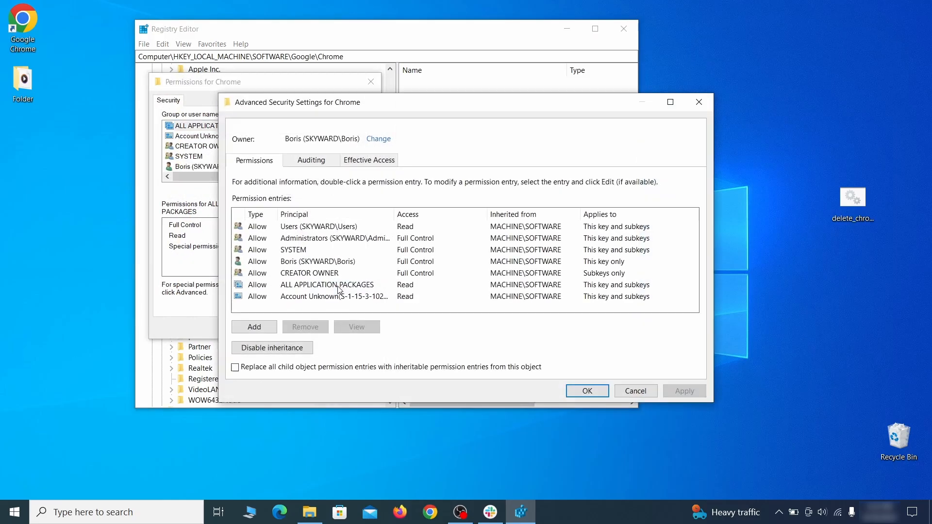
{"action": "left_click", "coordinate": [377, 140]}
{"action": "type", "text": "everyone"}
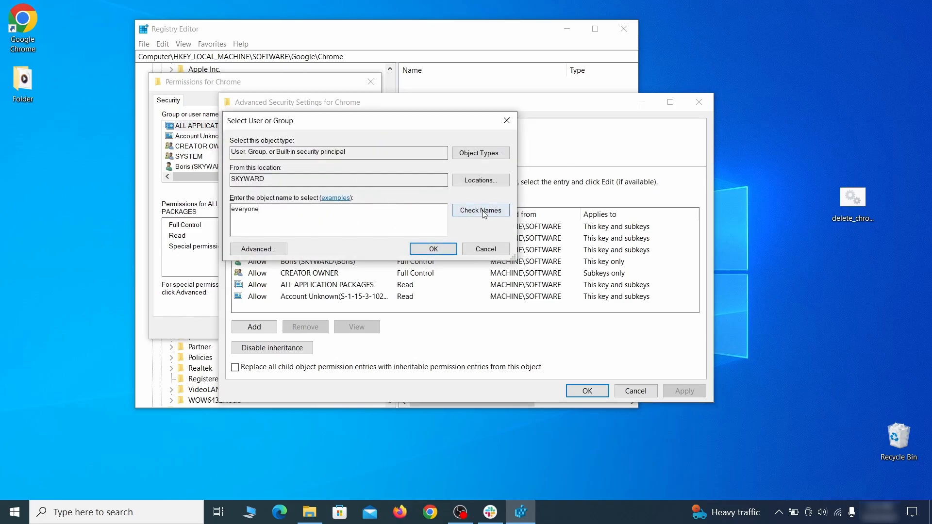
{"action": "left_click", "coordinate": [484, 214]}
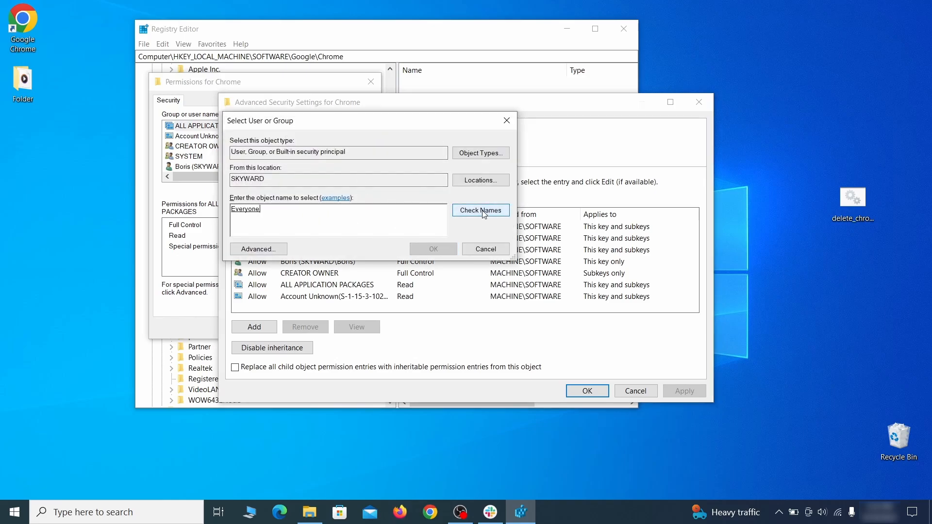
{"action": "left_click", "coordinate": [440, 250]}
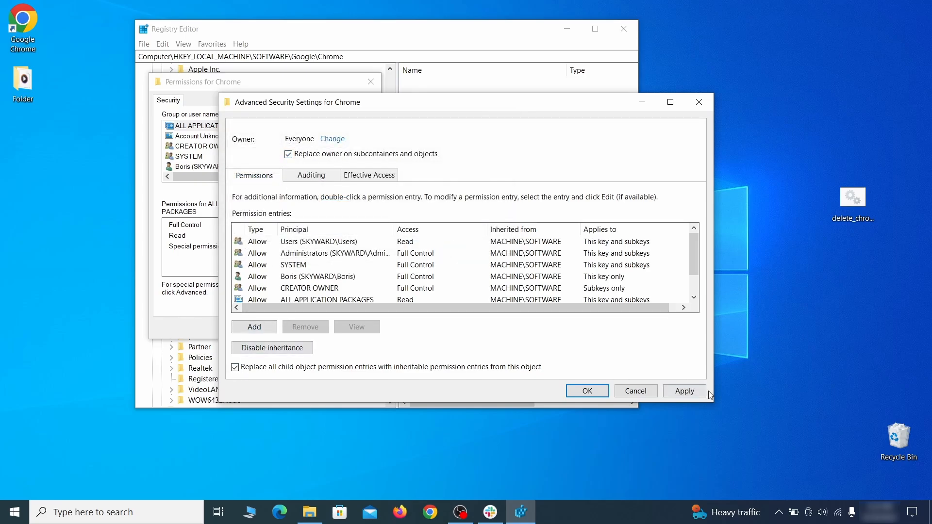
Apply owner replacement on subcontainers and objects, replace all child permission entries with inheritable ones, and accept the Chrome key's permissions
{"action": "left_click", "coordinate": [685, 391]}
{"action": "left_click", "coordinate": [510, 309]}
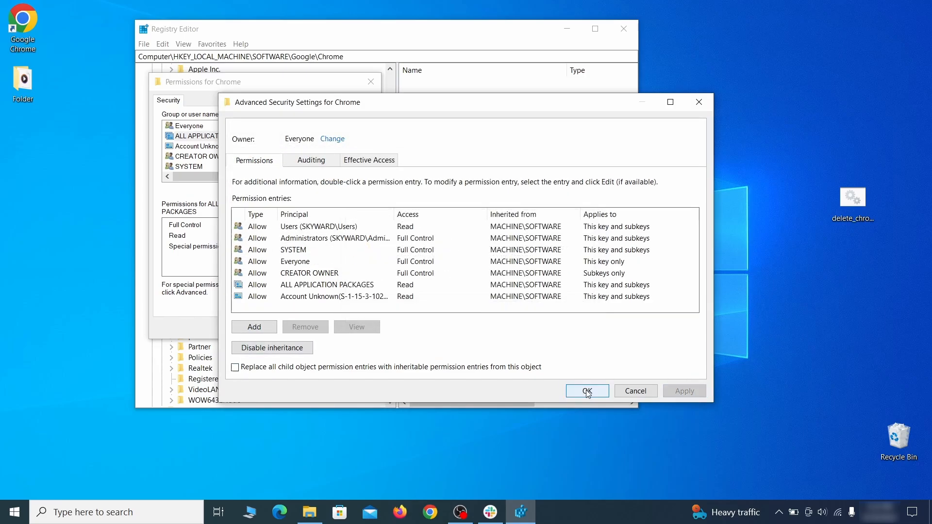
{"action": "left_click", "coordinate": [587, 391]}
{"action": "left_click", "coordinate": [252, 327]}
Delete the Chrome key under HKEY_LOCAL_MACHINE\SOFTWARE\Google with all its subkeys
{"action": "right_click", "coordinate": [212, 208]}
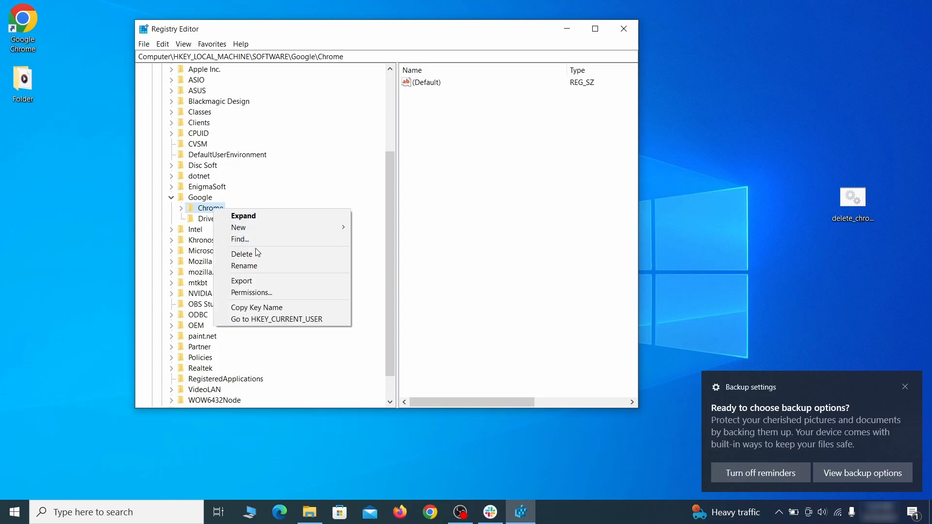
{"action": "left_click", "coordinate": [265, 256]}
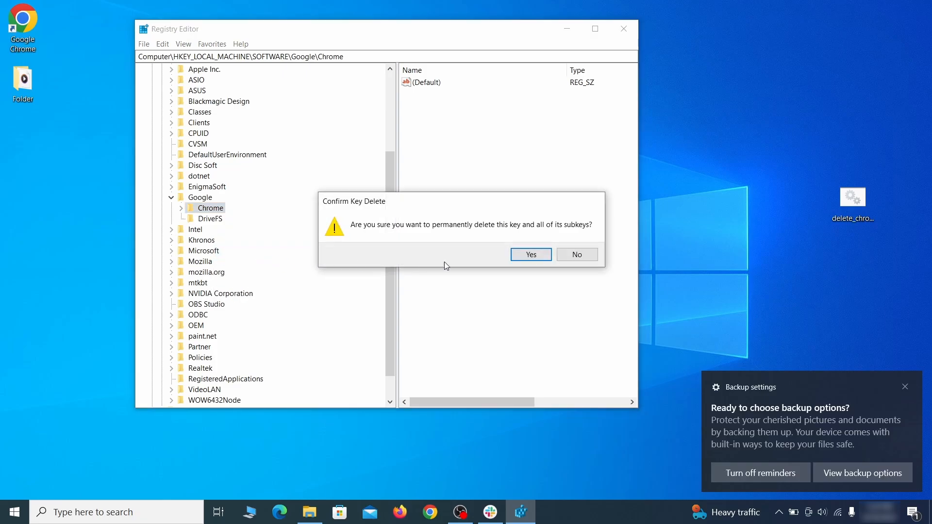
{"action": "left_click", "coordinate": [530, 255]}
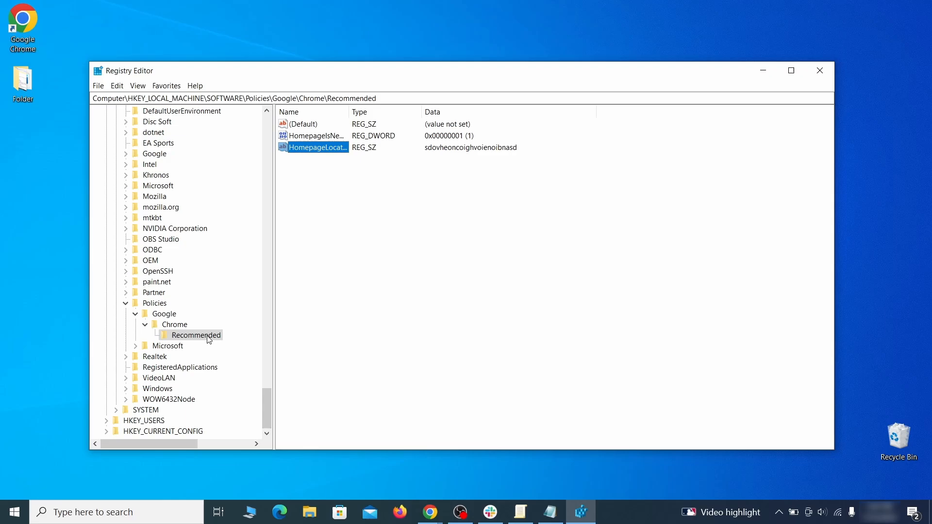
Delete the Recommended key under HKEY_LOCAL_MACHINE\SOFTWARE\Policies\Google\Chrome
{"action": "right_click", "coordinate": [209, 340]}
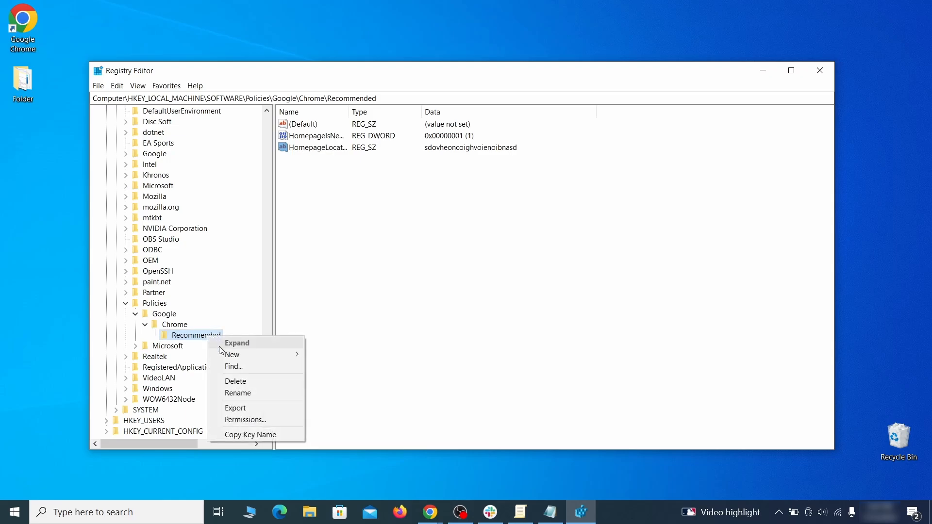
{"action": "left_click", "coordinate": [256, 381]}
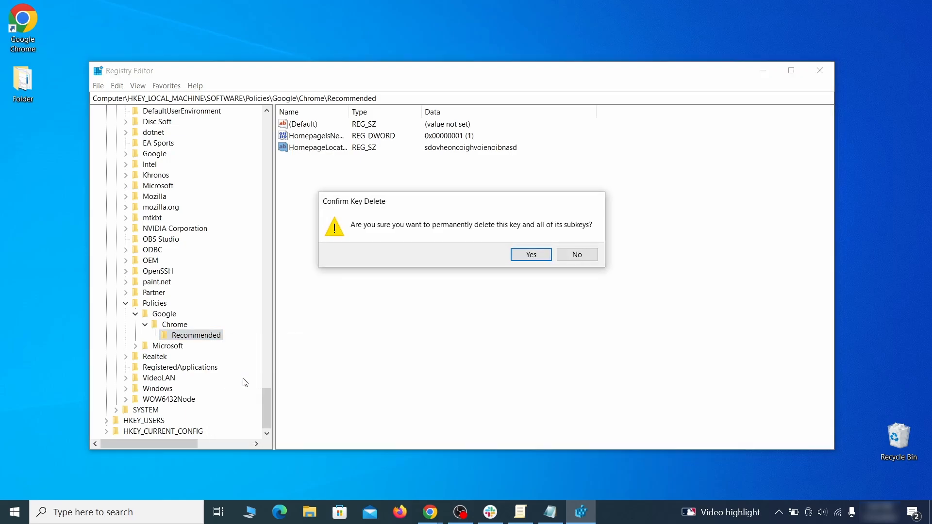
{"action": "left_click", "coordinate": [540, 253]}
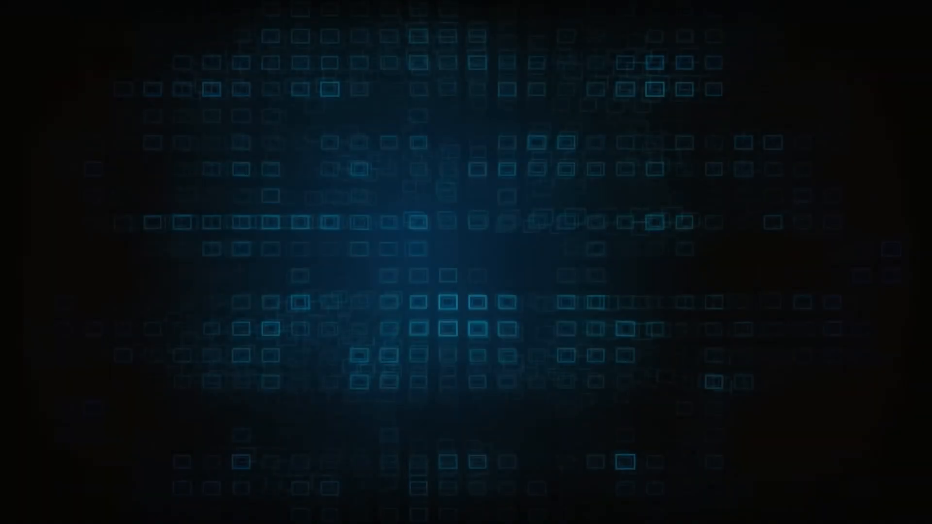
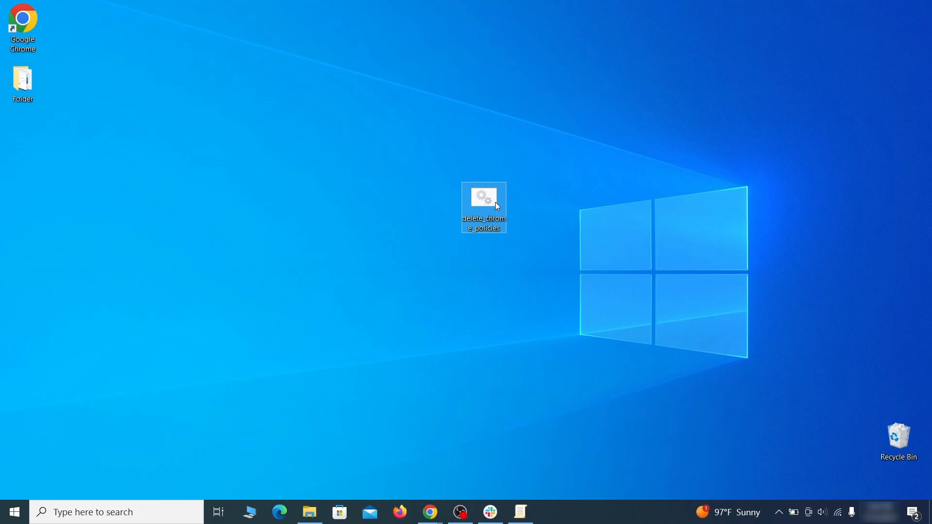
Run delete_chrome_policies.bat from the desktop as administrator, allow it past SmartScreen, and close its console window after it finishes
{"action": "right_click", "coordinate": [495, 202]}
{"action": "left_click", "coordinate": [559, 248]}
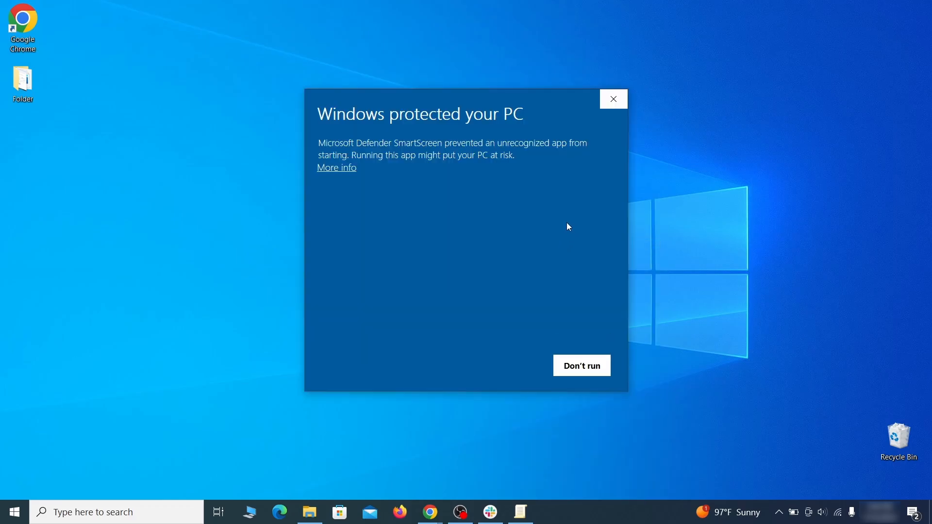
{"action": "left_click", "coordinate": [340, 168]}
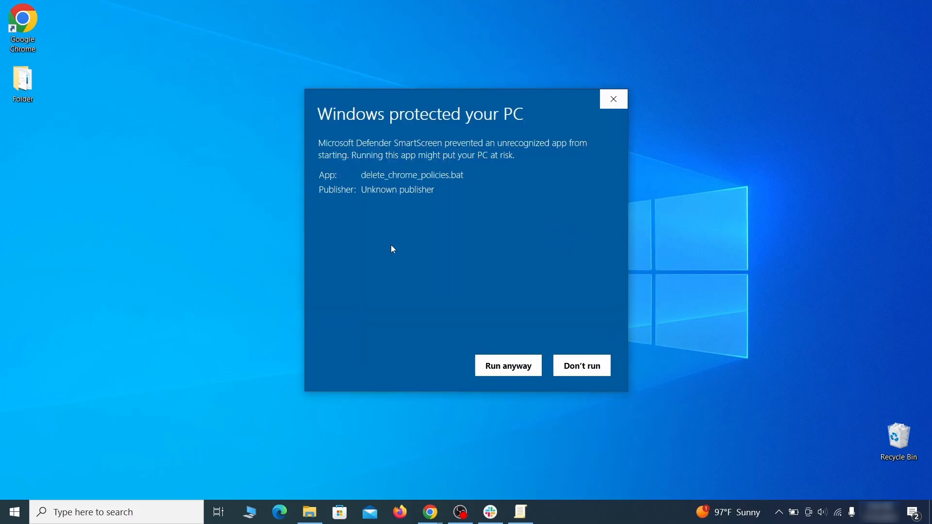
{"action": "left_click", "coordinate": [508, 367]}
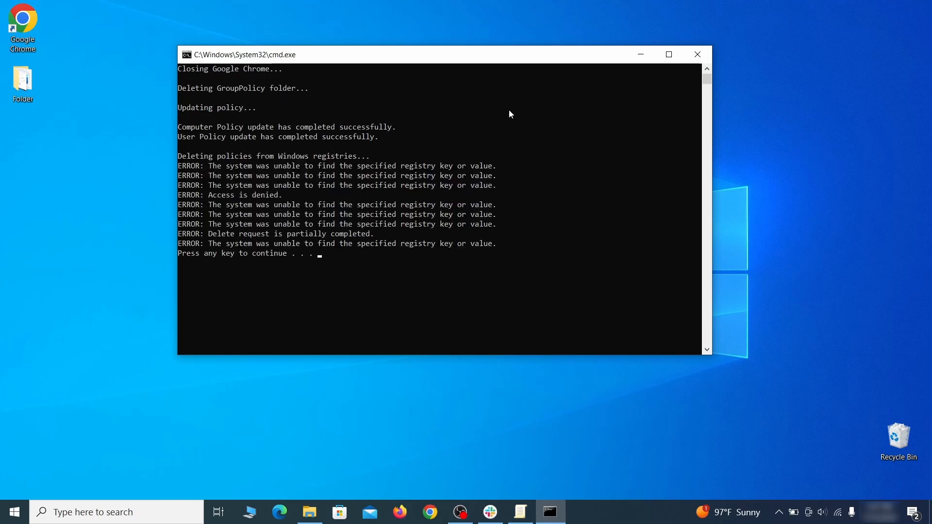
{"action": "left_click", "coordinate": [701, 58]}
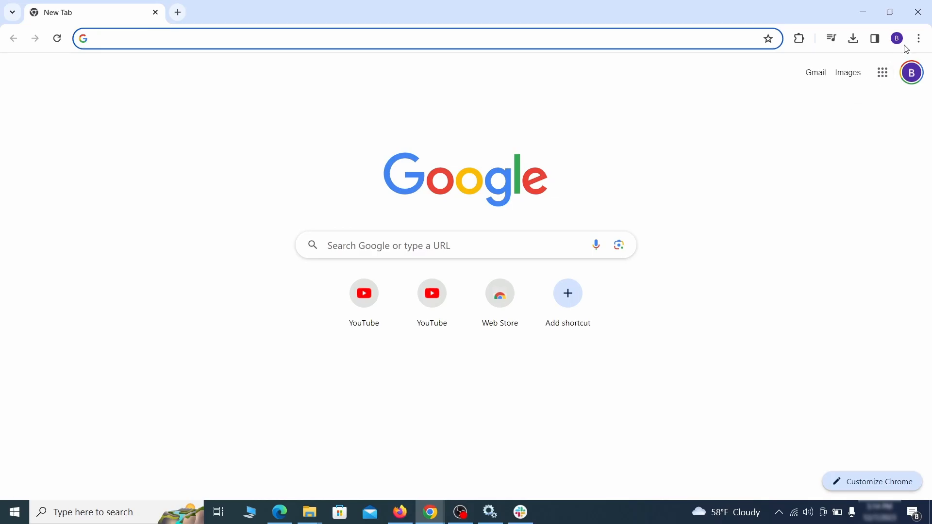
Turn off the Add to Zola Button extension in Chrome and remove it
{"action": "left_click", "coordinate": [920, 39]}
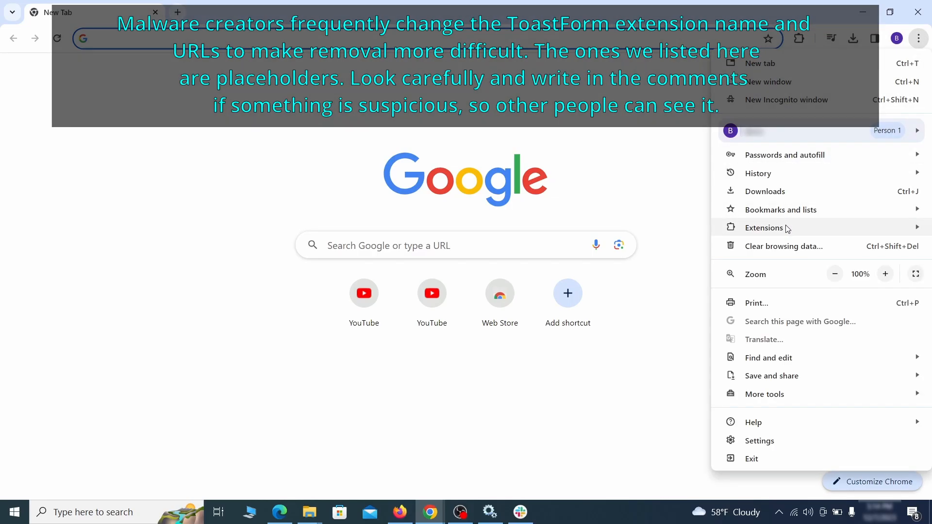
{"action": "mouse_move", "coordinate": [736, 232]}
{"action": "left_click", "coordinate": [685, 231]}
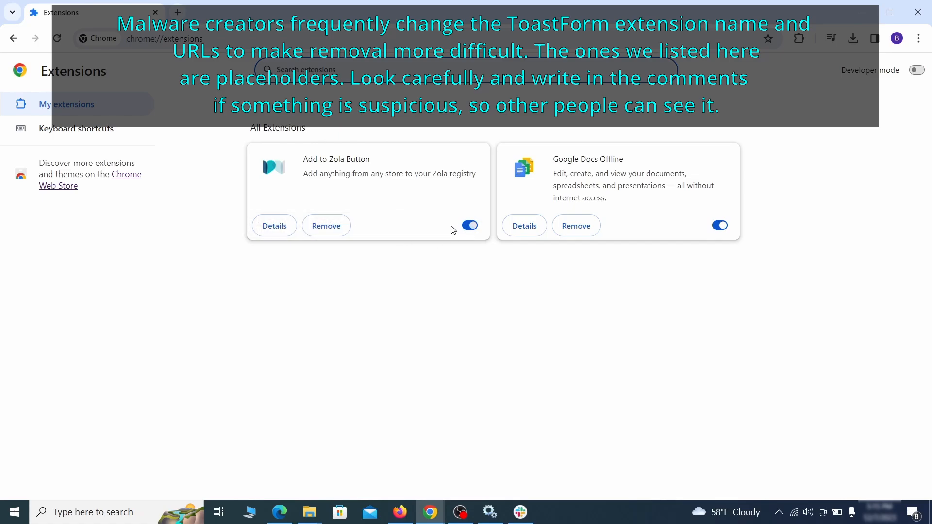
{"action": "left_click", "coordinate": [469, 225]}
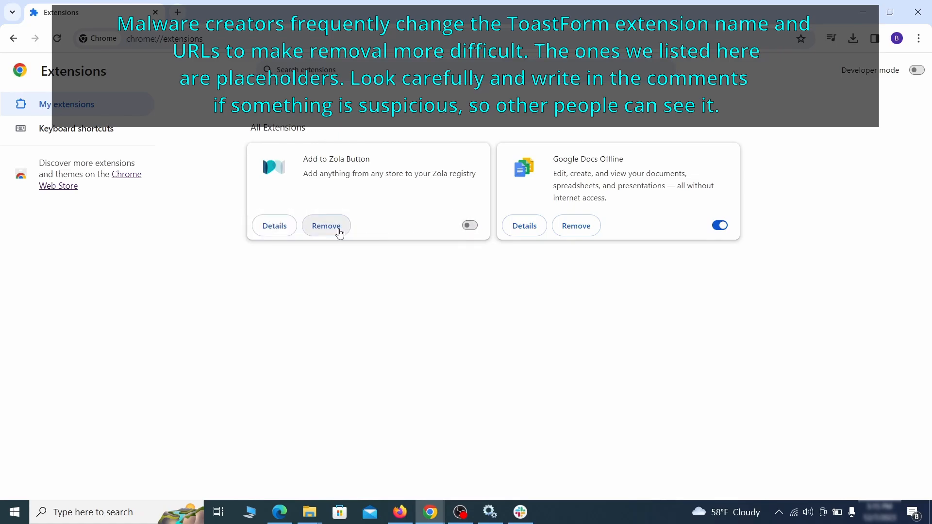
{"action": "left_click", "coordinate": [339, 229]}
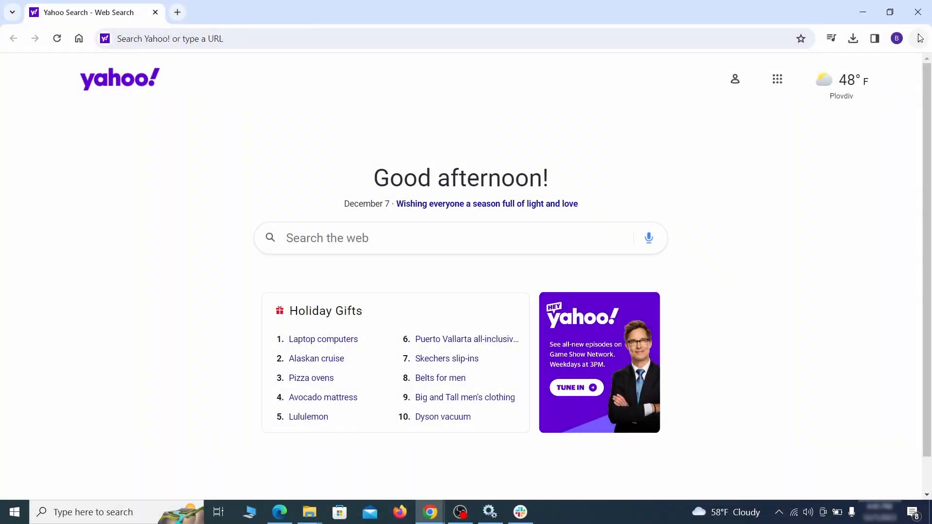
Clear Chrome's browsing data using the advanced options, also including autofill form data, site settings and hosted app data but not passwords
{"action": "left_click", "coordinate": [919, 38]}
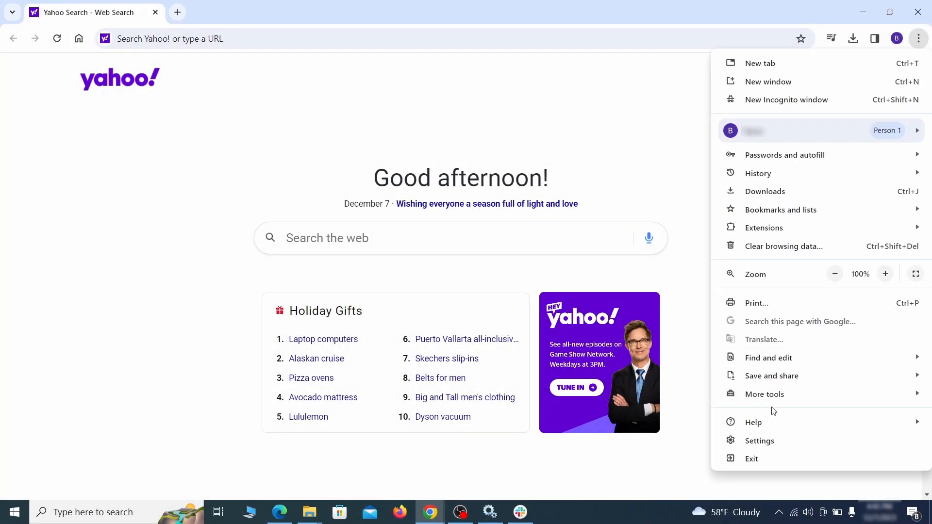
{"action": "left_click", "coordinate": [759, 441]}
{"action": "left_click", "coordinate": [110, 152]}
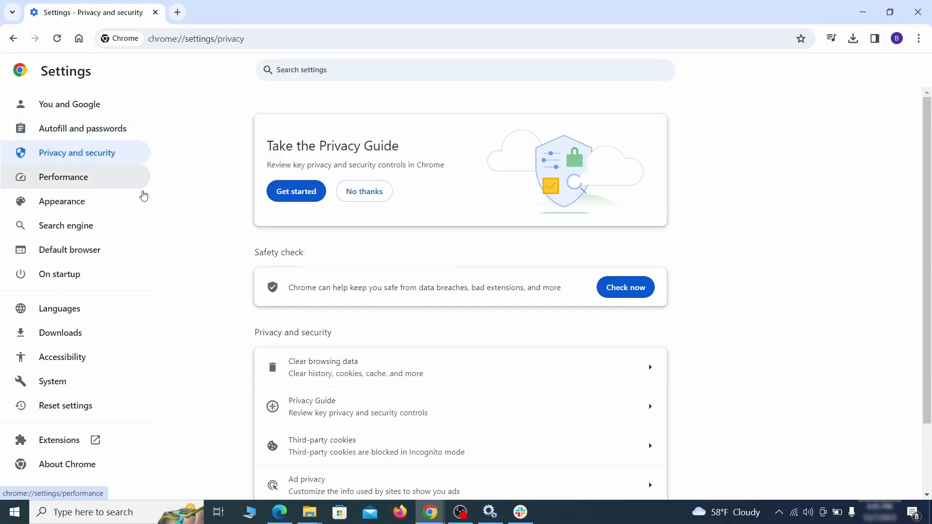
{"action": "scroll", "coordinate": [735, 318], "scroll_direction": "down", "scroll_amount": 1}
{"action": "left_click", "coordinate": [608, 314]}
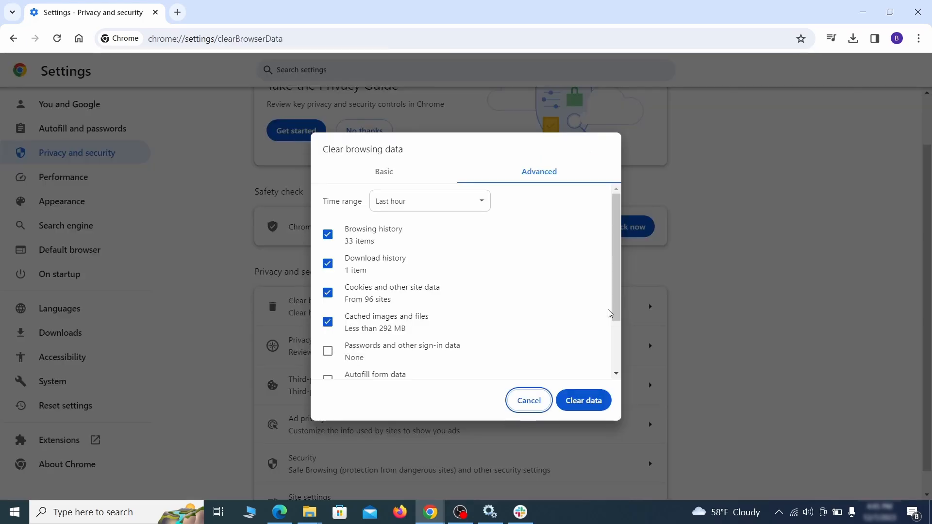
{"action": "left_click", "coordinate": [410, 176]}
{"action": "left_click", "coordinate": [518, 176]}
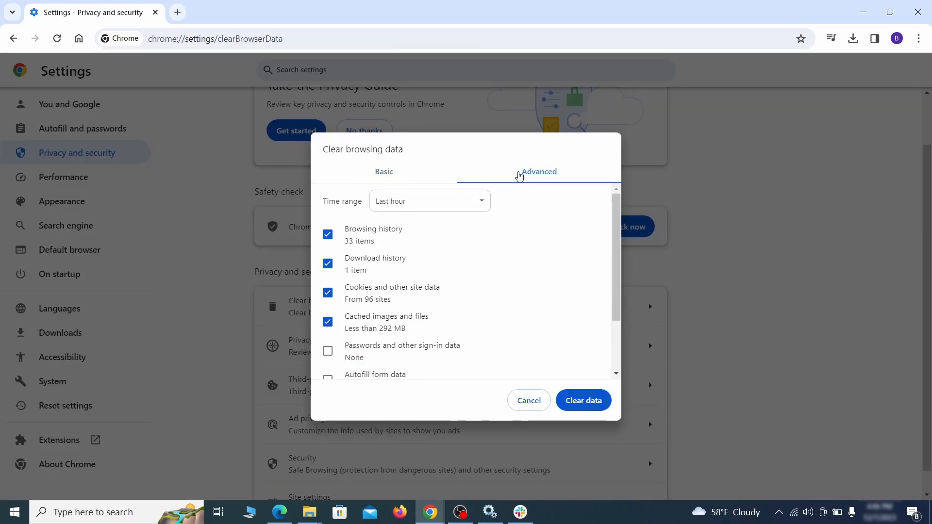
{"action": "scroll", "coordinate": [472, 277], "scroll_direction": "down", "scroll_amount": 2}
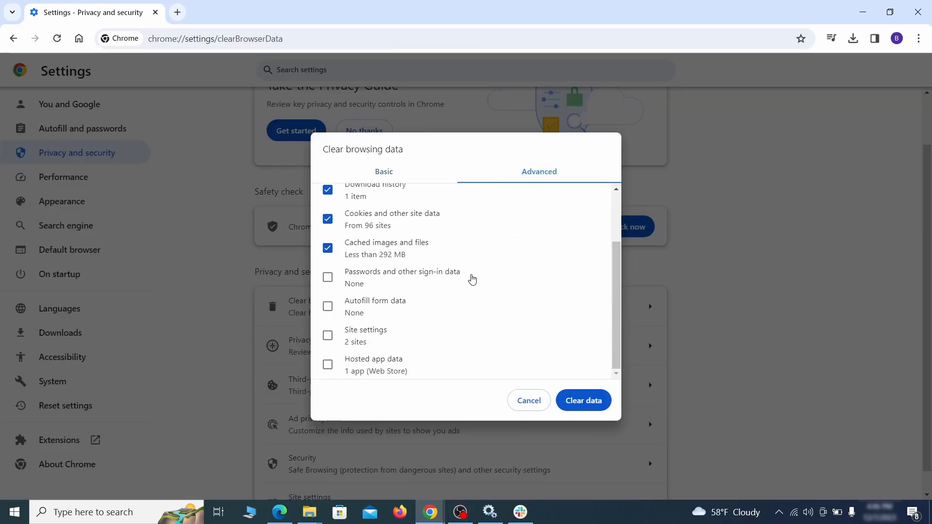
{"action": "left_click", "coordinate": [328, 308]}
{"action": "left_click", "coordinate": [327, 335]}
{"action": "left_click", "coordinate": [328, 365]}
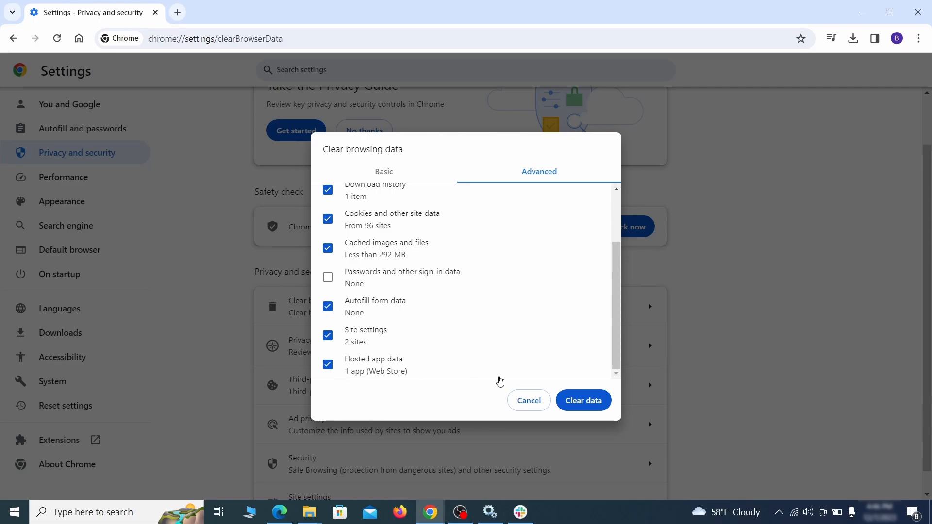
{"action": "left_click", "coordinate": [592, 404]}
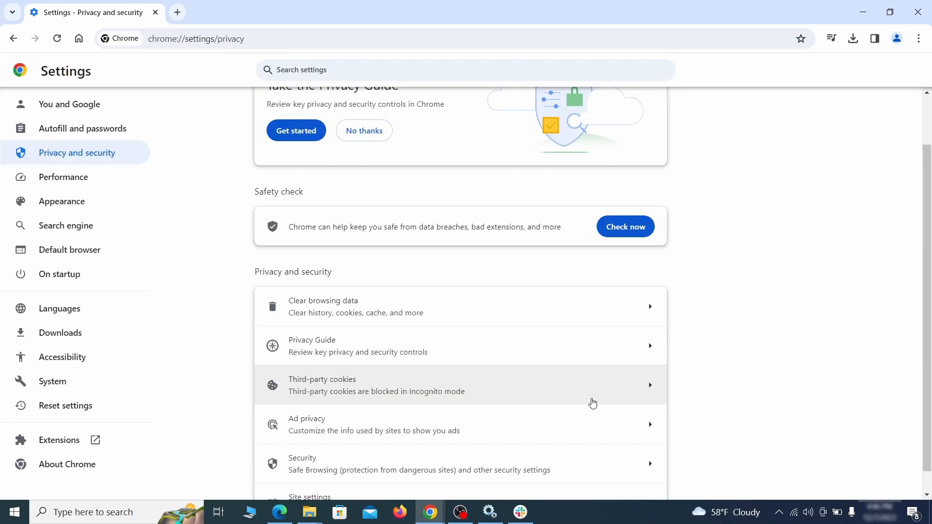
Remove ExampleRougeURL.com from the sites allowed to send notifications in Chrome's site settings
{"action": "scroll", "coordinate": [665, 345], "scroll_direction": "down", "scroll_amount": 1}
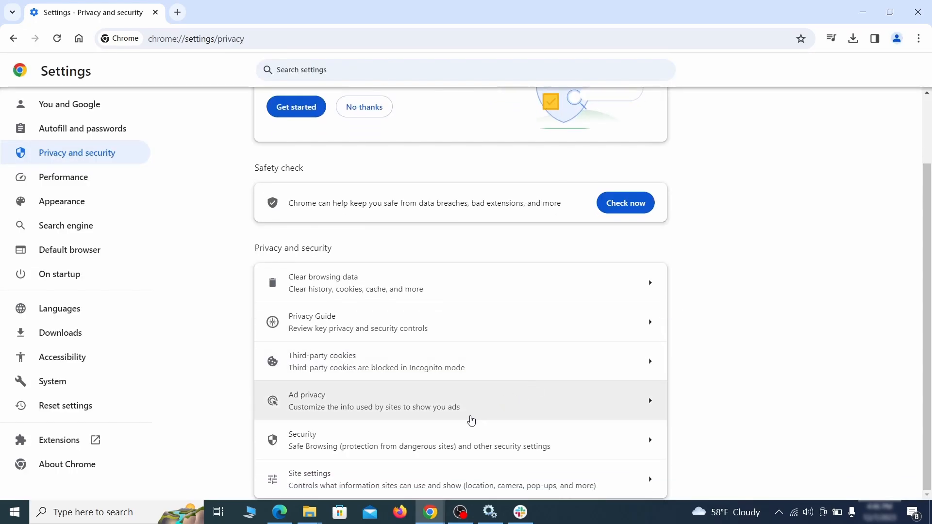
{"action": "left_click", "coordinate": [456, 473]}
{"action": "scroll", "coordinate": [668, 295], "scroll_direction": "down", "scroll_amount": 4}
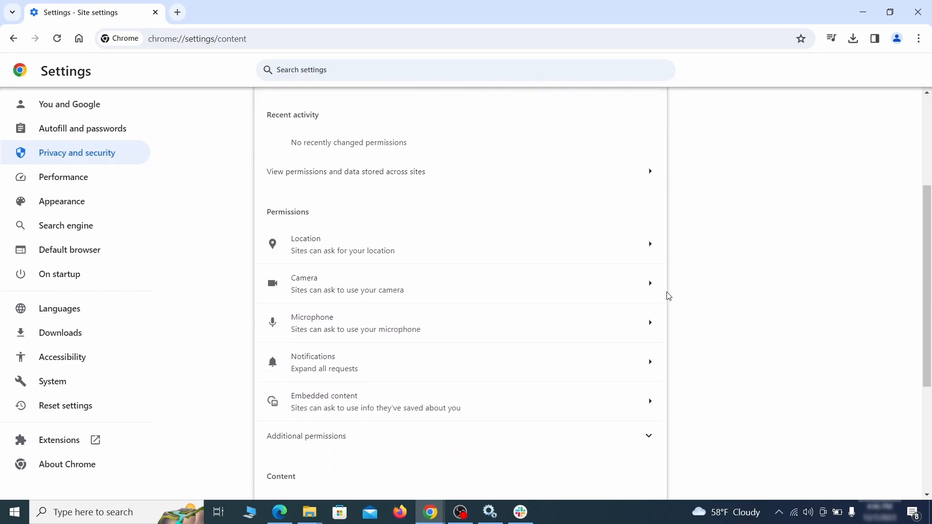
{"action": "scroll", "coordinate": [677, 287], "scroll_direction": "down", "scroll_amount": 1}
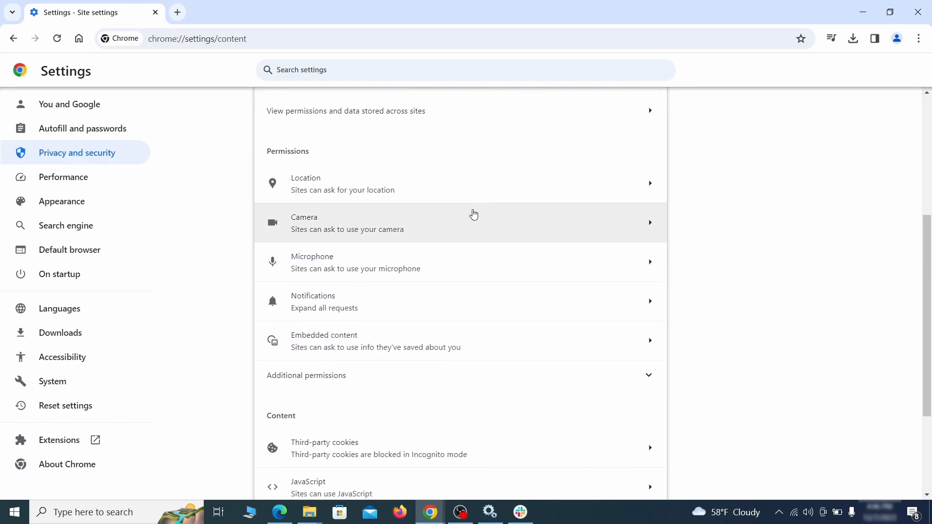
{"action": "left_click", "coordinate": [468, 193]}
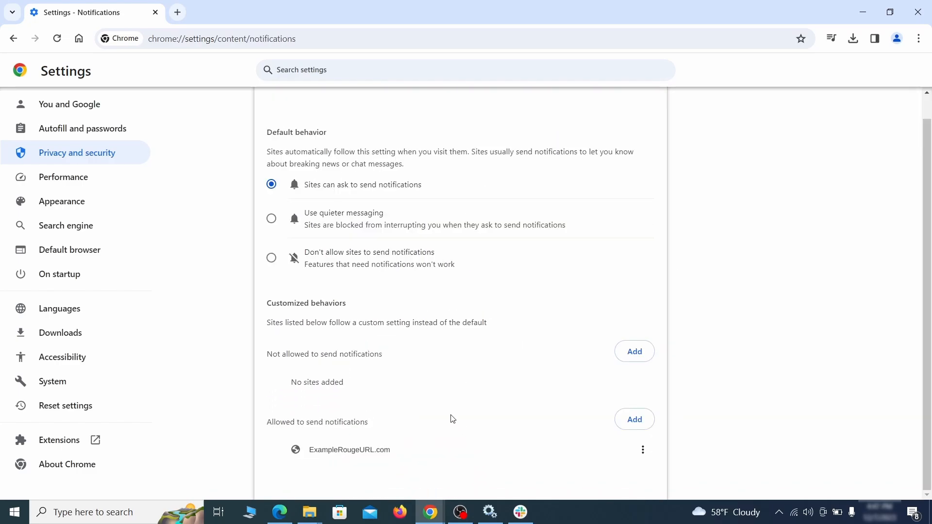
{"action": "left_click", "coordinate": [642, 450]}
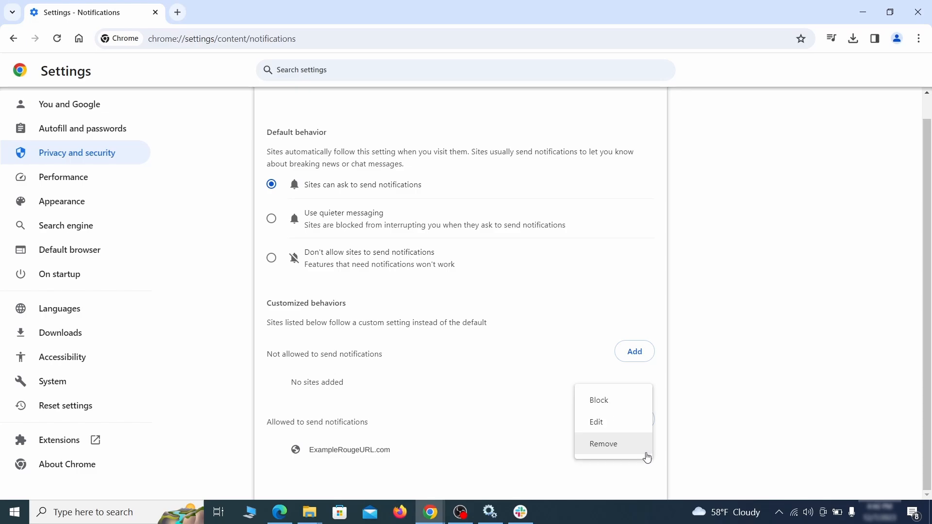
{"action": "left_click", "coordinate": [612, 445]}
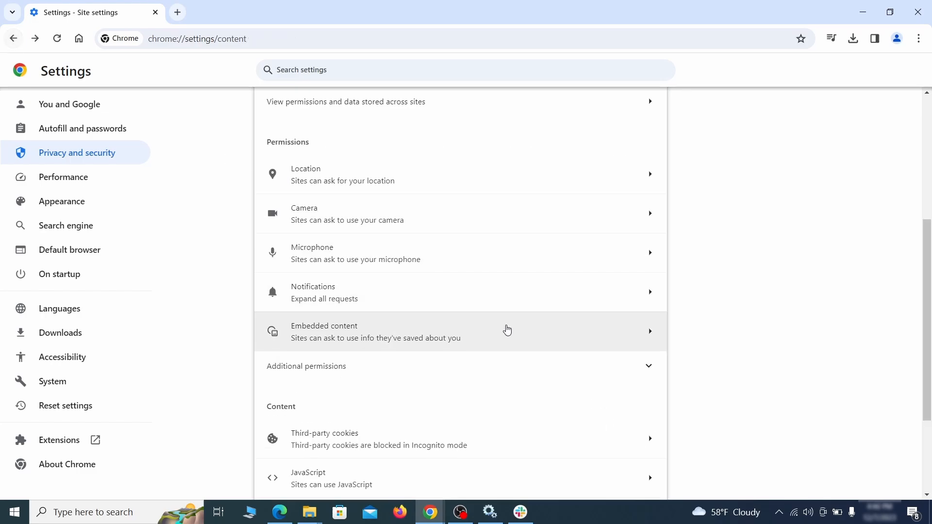
Delete ExampleRougeURL.com from the sites allowed to use third-party cookies and return to the site settings
{"action": "scroll", "coordinate": [505, 329], "scroll_direction": "down", "scroll_amount": 3}
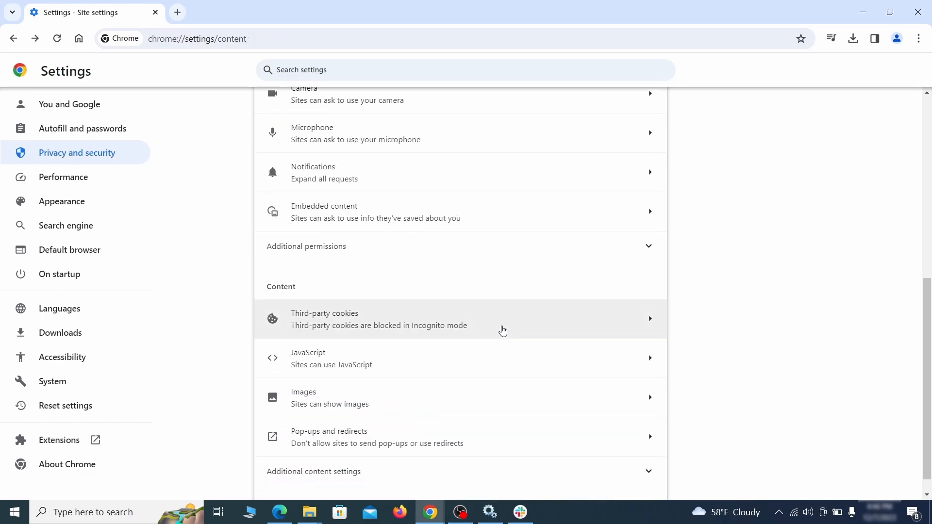
{"action": "left_click", "coordinate": [500, 329]}
{"action": "scroll", "coordinate": [504, 328], "scroll_direction": "down", "scroll_amount": 5}
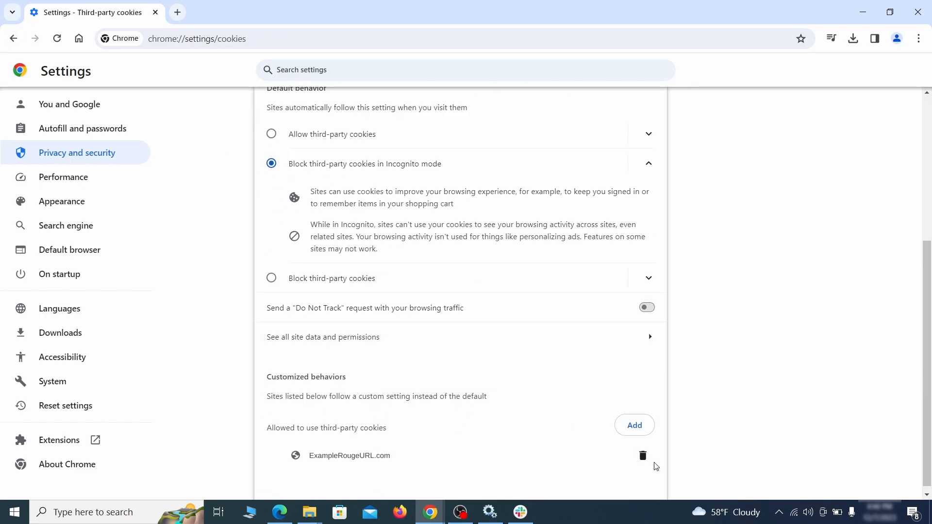
{"action": "left_click", "coordinate": [643, 457]}
{"action": "key", "text": "alt+Left"}
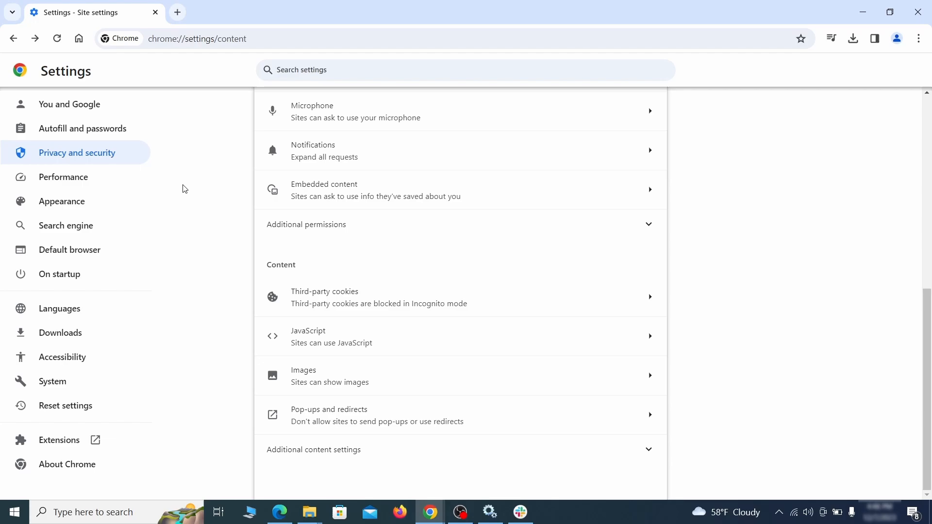
{"action": "left_click", "coordinate": [126, 204]}
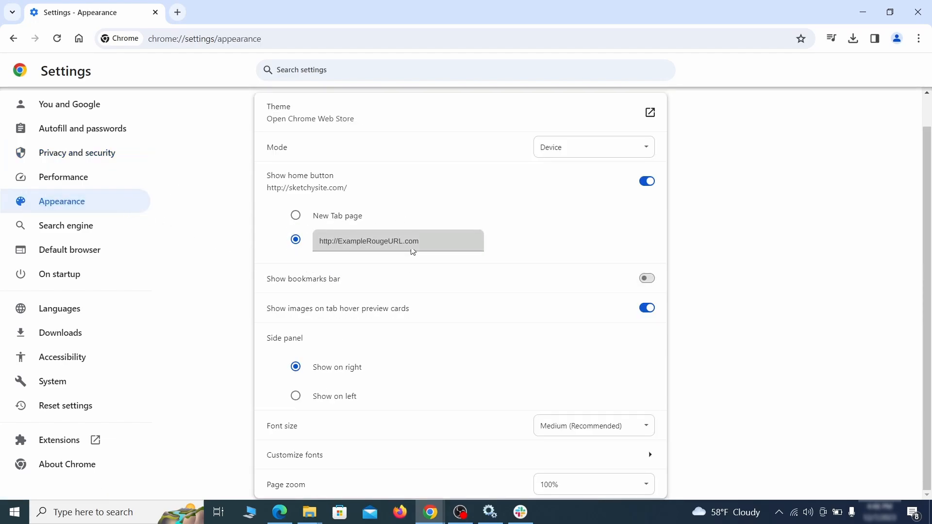
{"action": "left_click_drag", "start_coordinate": [422, 244], "coordinate": [306, 242]}
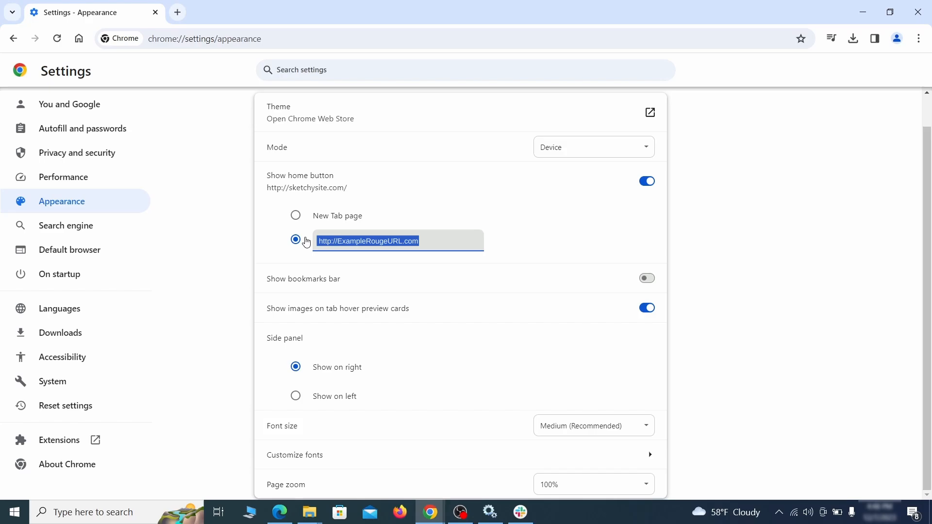
{"action": "key", "text": "BackSpace"}
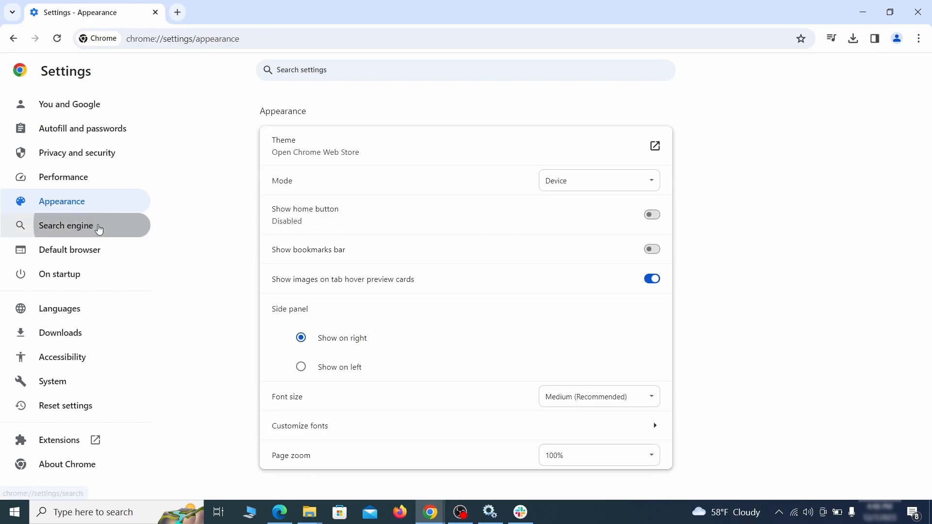
Set the search engine used in Chrome's address bar to Google
{"action": "left_click", "coordinate": [99, 230]}
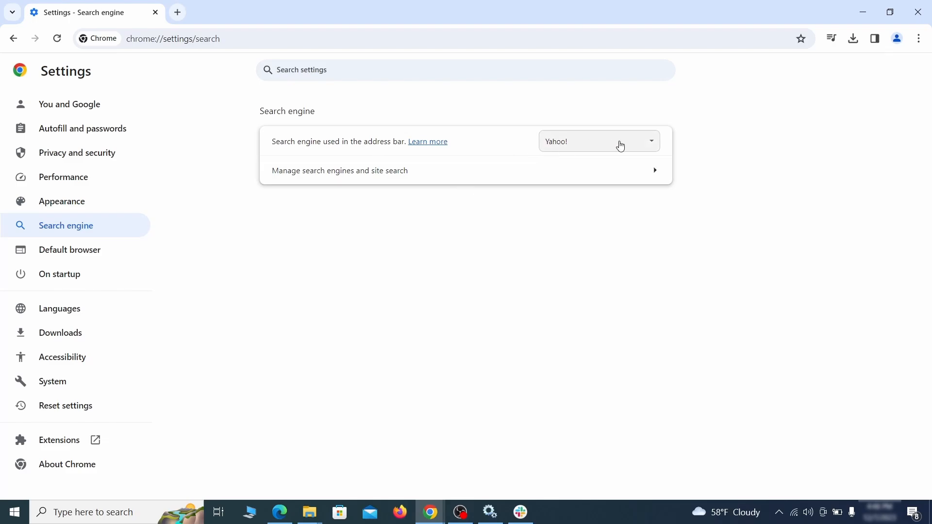
{"action": "left_click", "coordinate": [637, 146]}
{"action": "left_click", "coordinate": [621, 157]}
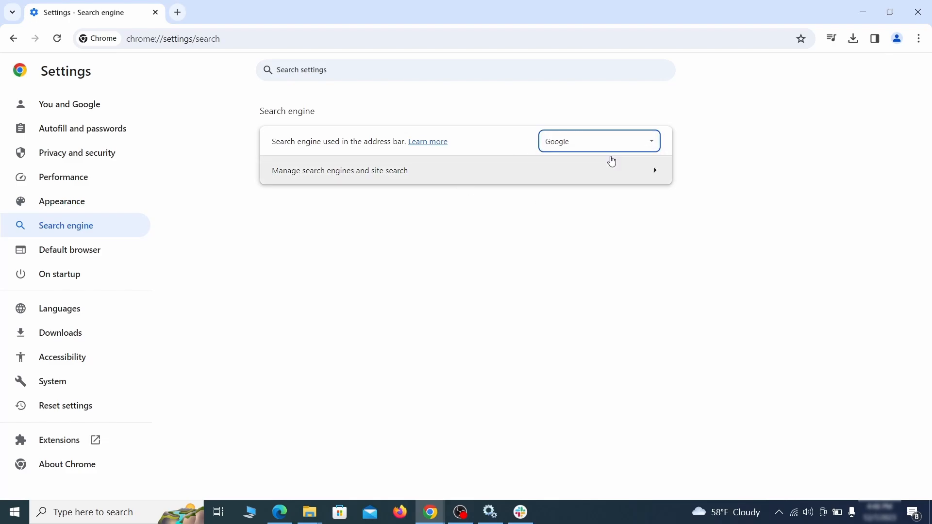
Delete the ExampleRougeURL.com entry from the site search list among the managed search engines
{"action": "left_click", "coordinate": [598, 180]}
{"action": "scroll", "coordinate": [602, 253], "scroll_direction": "down", "scroll_amount": 2}
{"action": "scroll", "coordinate": [602, 253], "scroll_direction": "down", "scroll_amount": 5}
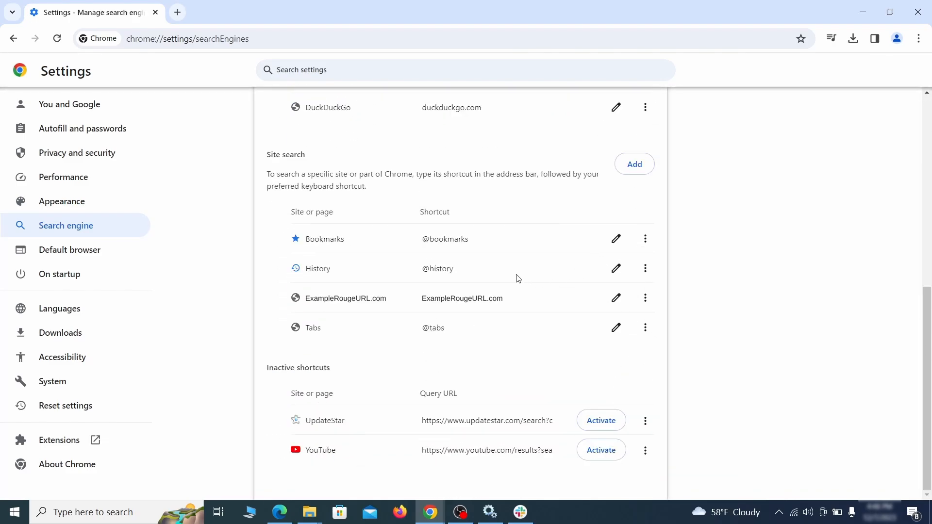
{"action": "left_click", "coordinate": [645, 298]}
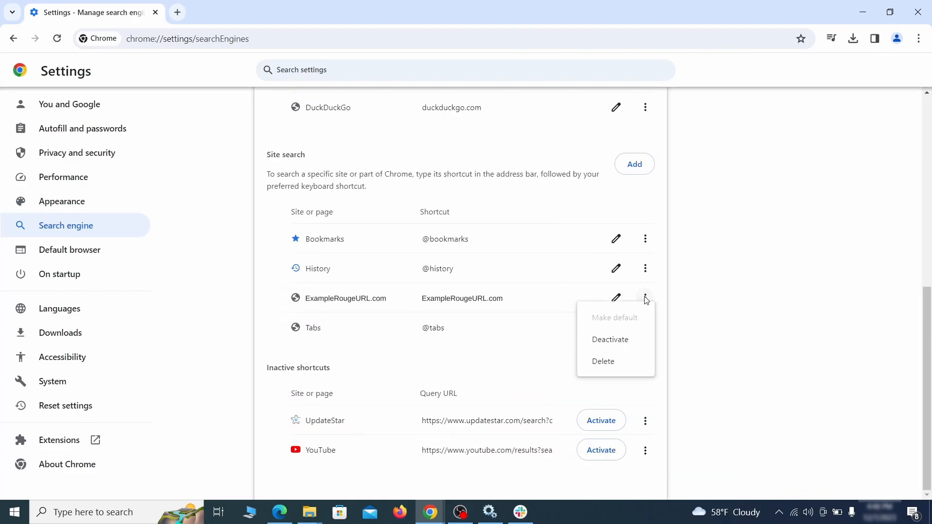
{"action": "left_click", "coordinate": [604, 362]}
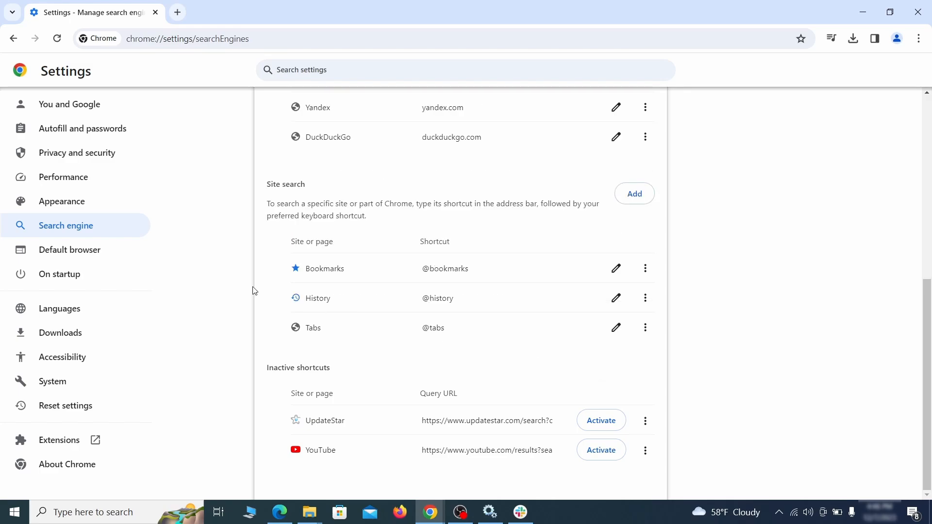
Remove ExampleRougeURL.com from Chrome's startup pages and choose to continue where you left off on startup
{"action": "left_click", "coordinate": [73, 273]}
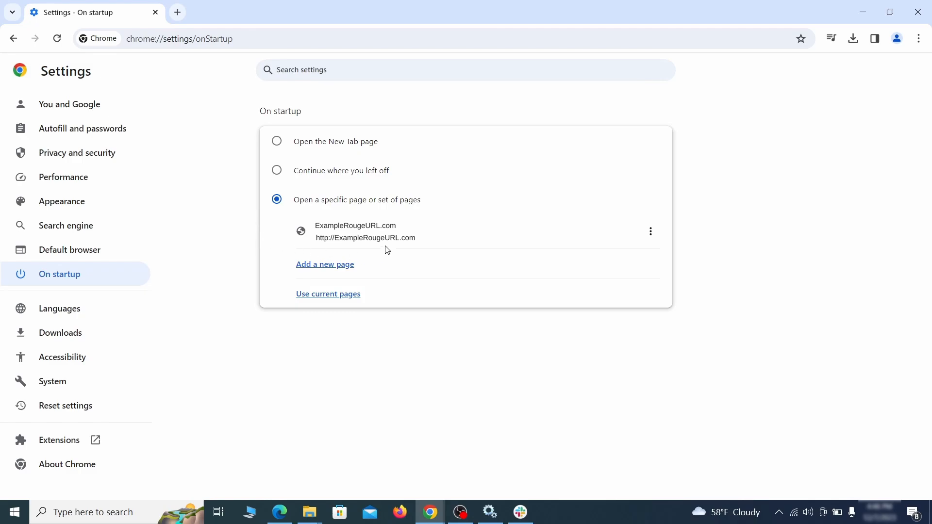
{"action": "left_click", "coordinate": [651, 233]}
{"action": "left_click", "coordinate": [622, 261]}
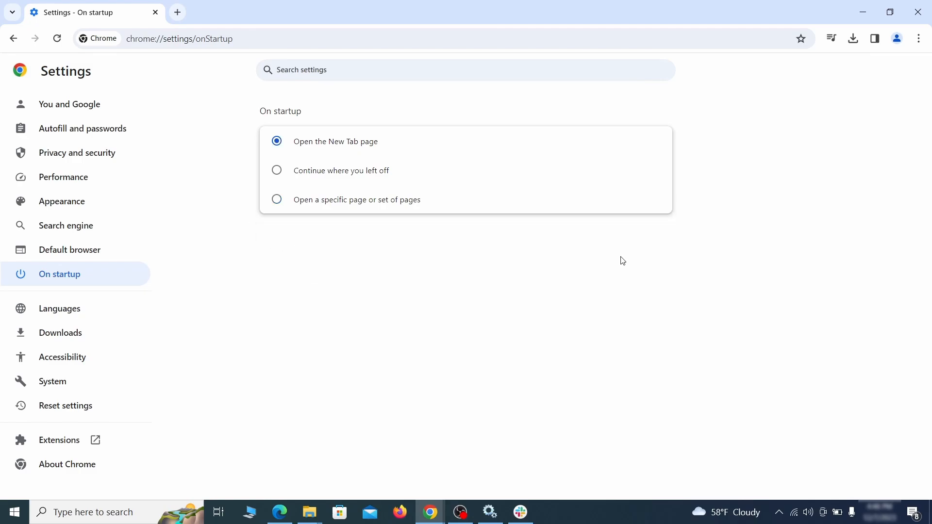
{"action": "left_click", "coordinate": [277, 174]}
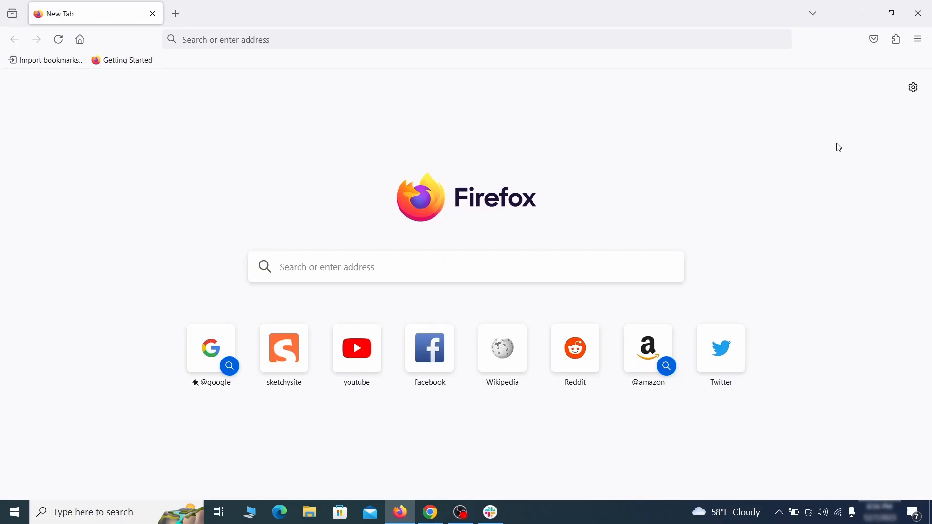
Disable the Contenu+ extension in Firefox and remove it from the browser
{"action": "left_click", "coordinate": [897, 39]}
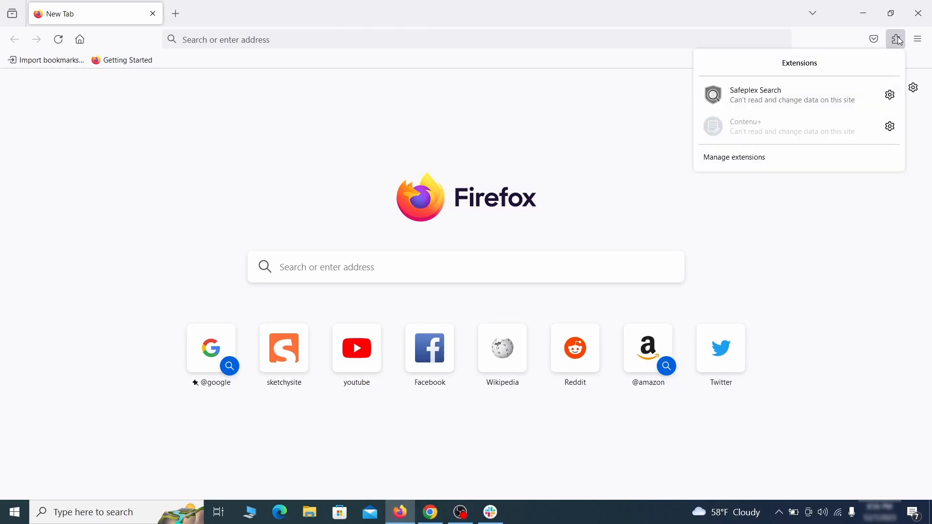
{"action": "left_click", "coordinate": [784, 159]}
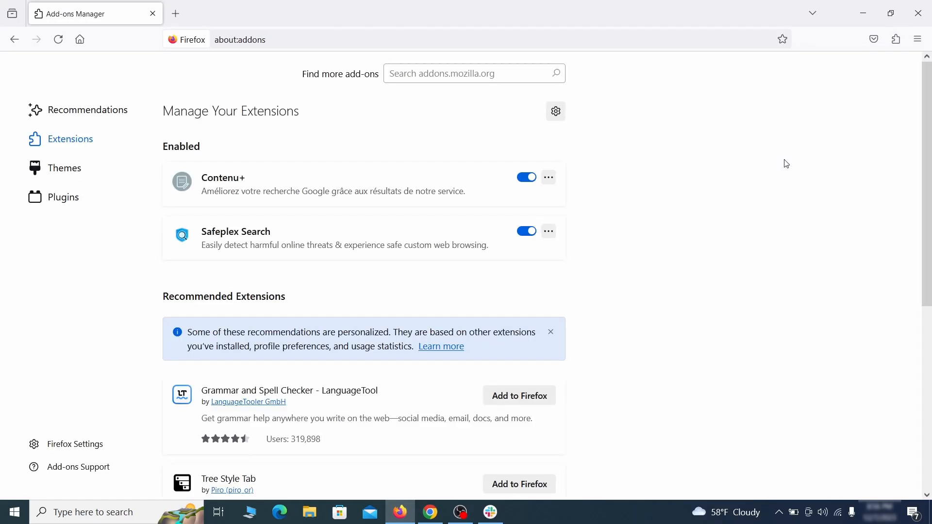
{"action": "left_click", "coordinate": [527, 177]}
{"action": "left_click", "coordinate": [550, 178]}
{"action": "left_click", "coordinate": [587, 196]}
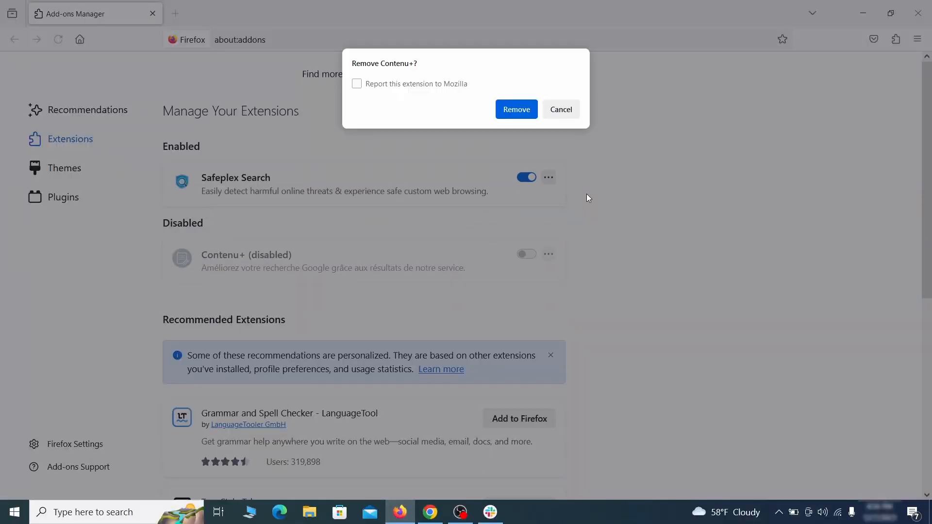
{"action": "left_click", "coordinate": [529, 113]}
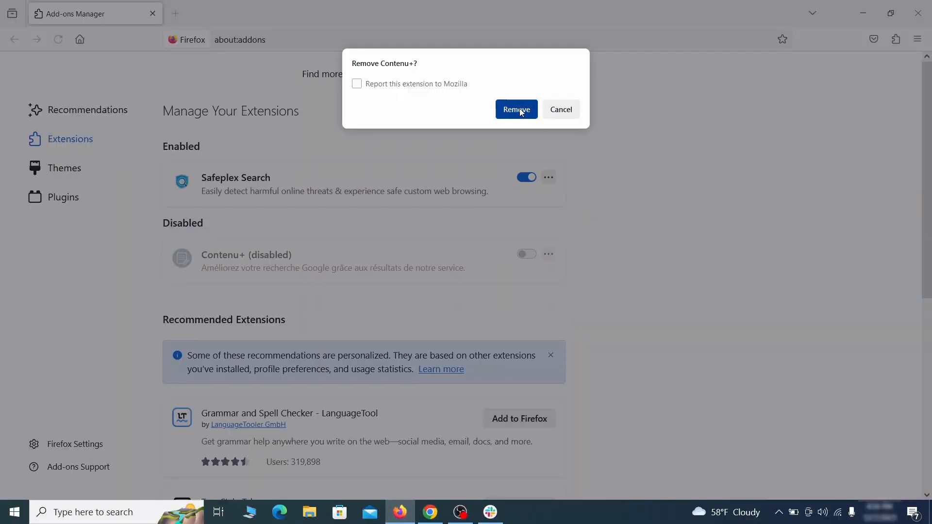
Clear the custom address ExampleRougeURL.com for the homepage and new windows in Firefox's settings
{"action": "left_click", "coordinate": [917, 43]}
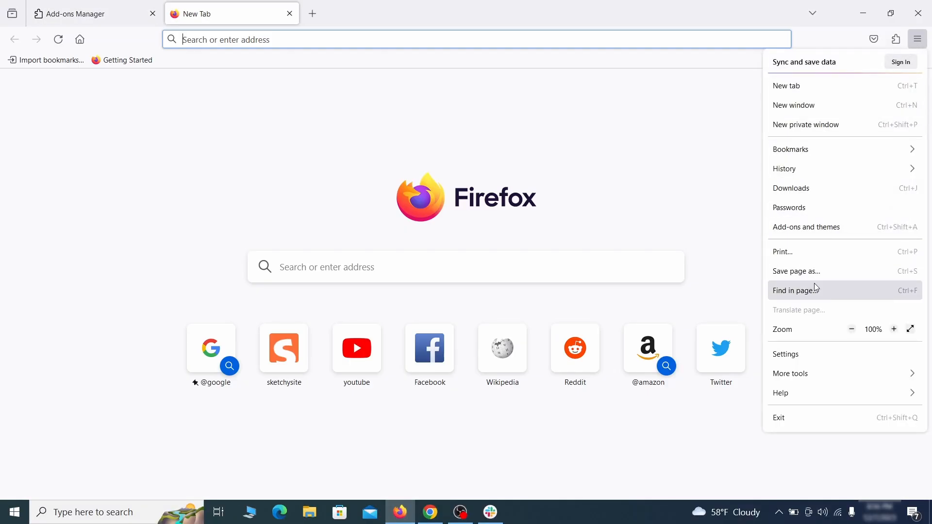
{"action": "left_click", "coordinate": [806, 358]}
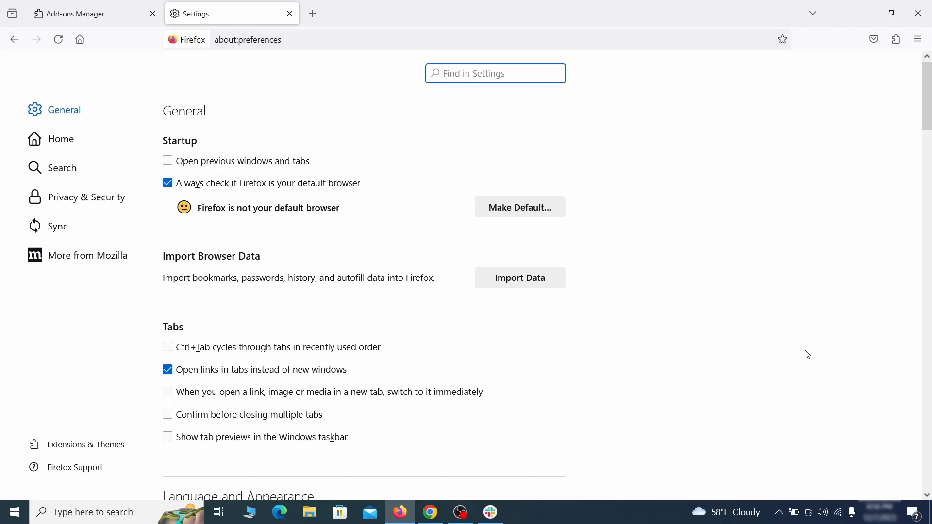
{"action": "left_click", "coordinate": [69, 139]}
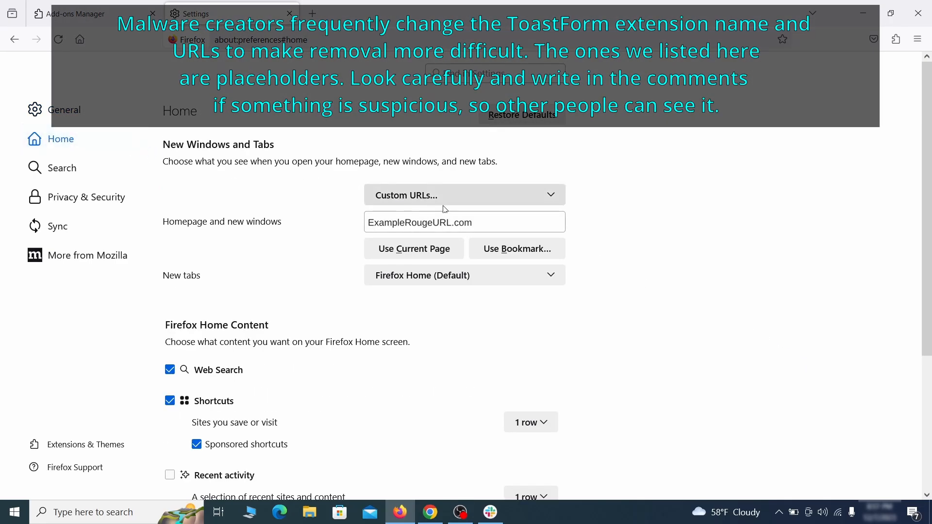
{"action": "triple_click", "coordinate": [470, 223]}
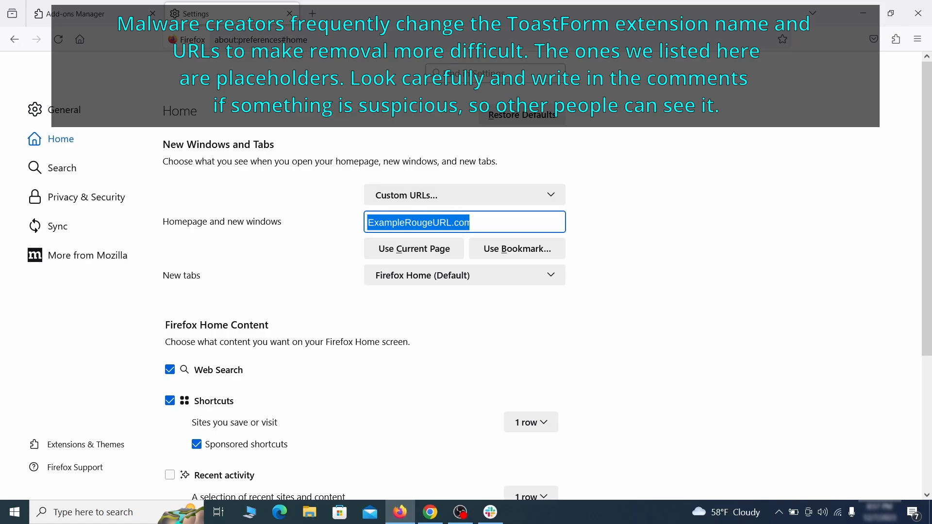
{"action": "key", "text": "BackSpace"}
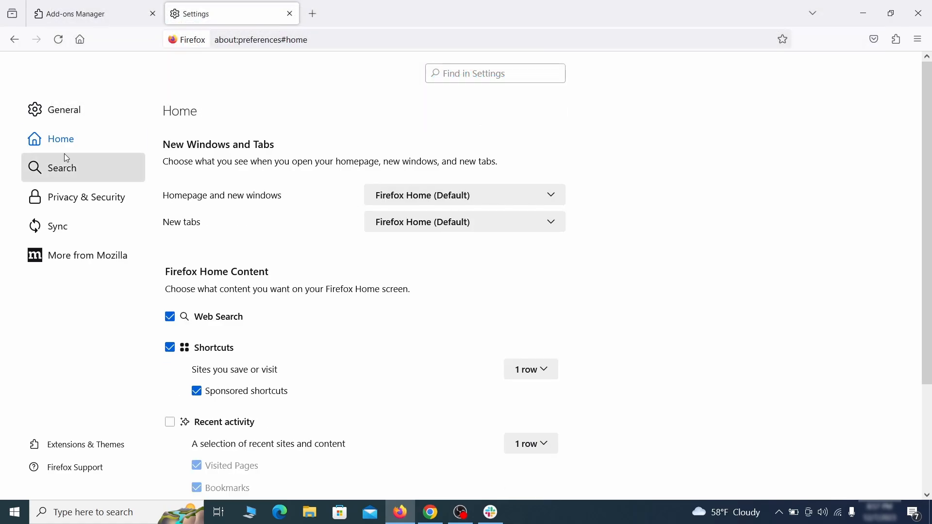
Set Firefox's default search engine to Google
{"action": "left_click", "coordinate": [67, 169]}
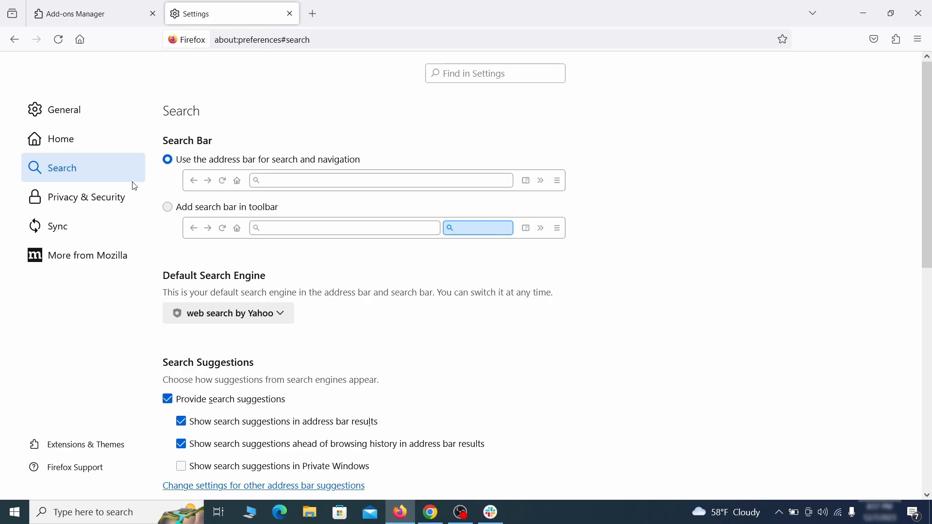
{"action": "scroll", "coordinate": [312, 257], "scroll_direction": "down", "scroll_amount": 3}
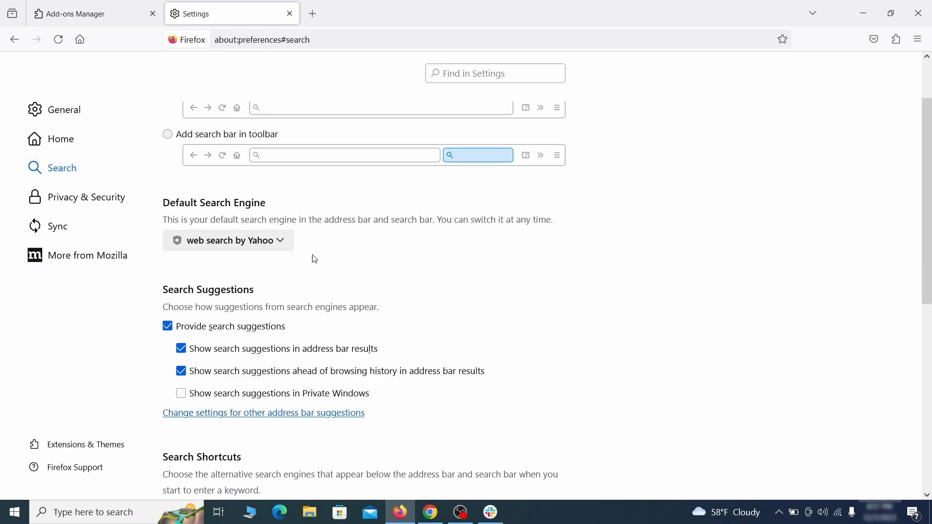
{"action": "left_click", "coordinate": [276, 243]}
{"action": "left_click", "coordinate": [270, 260]}
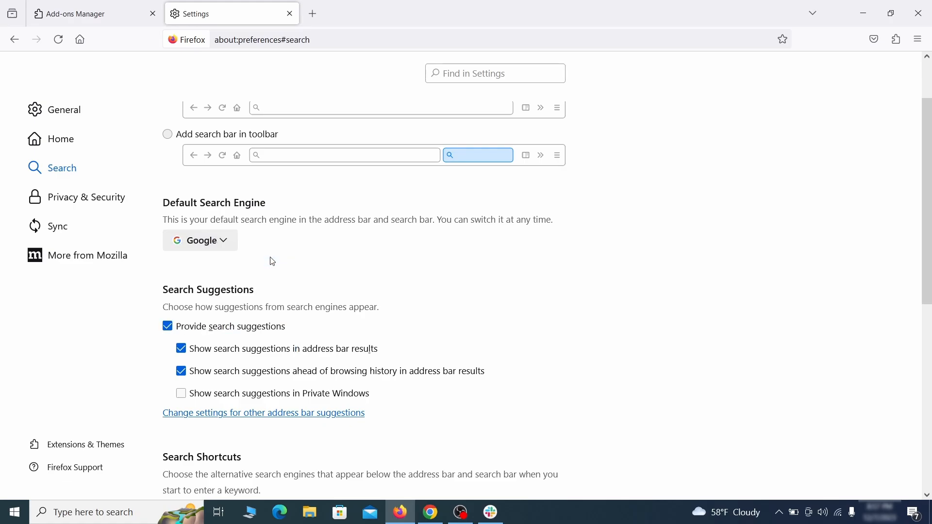
Remove the web search by Yahoo engine with the Safeplex Search keyword from Firefox's search shortcuts
{"action": "scroll", "coordinate": [465, 268], "scroll_direction": "down", "scroll_amount": 4}
{"action": "scroll", "coordinate": [509, 246], "scroll_direction": "down", "scroll_amount": 2}
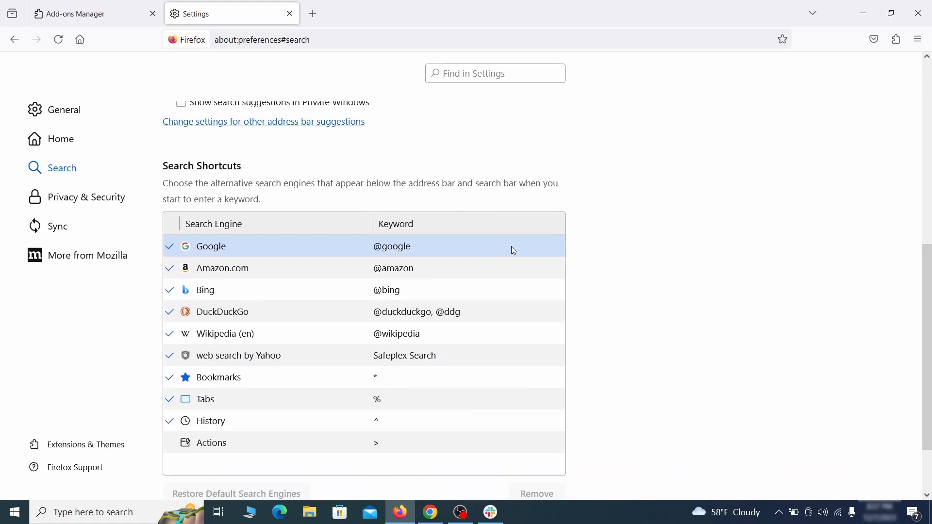
{"action": "scroll", "coordinate": [511, 246], "scroll_direction": "down", "scroll_amount": 2}
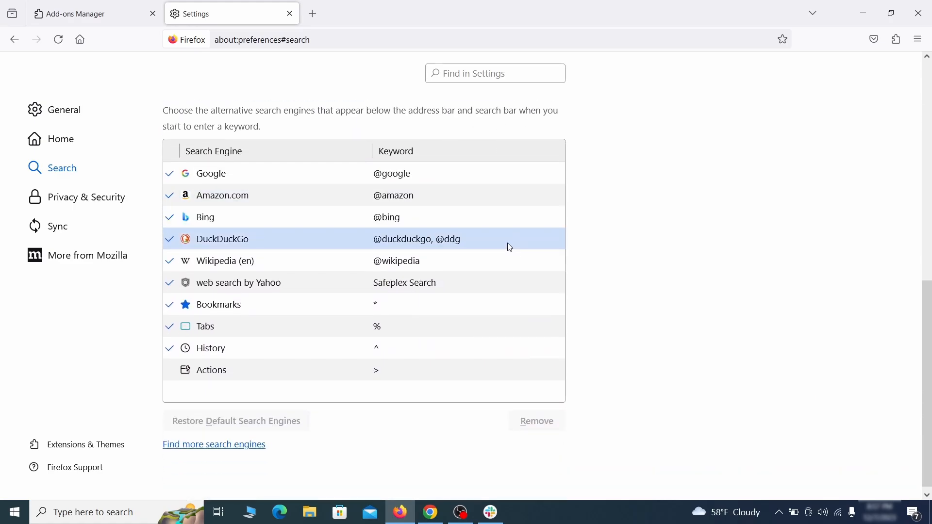
{"action": "left_click", "coordinate": [463, 289]}
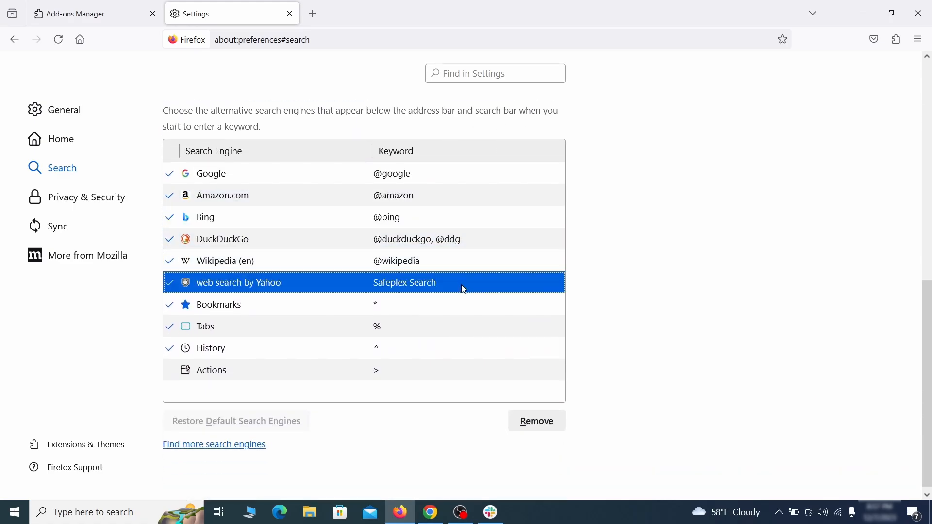
{"action": "left_click", "coordinate": [557, 432]}
{"action": "scroll", "coordinate": [441, 305], "scroll_direction": "up", "scroll_amount": 3}
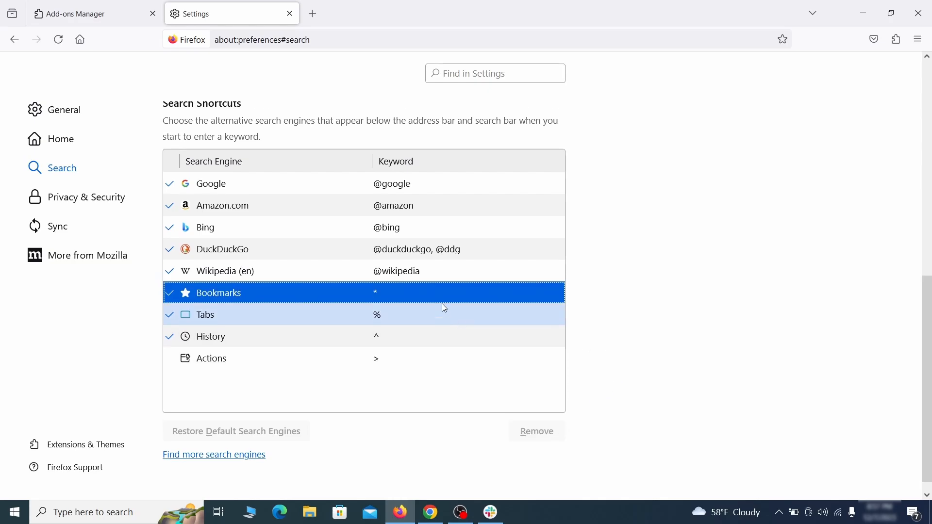
Clear all cookies, site data and cached web content stored by Firefox
{"action": "left_click", "coordinate": [90, 194]}
{"action": "scroll", "coordinate": [620, 224], "scroll_direction": "down", "scroll_amount": 10}
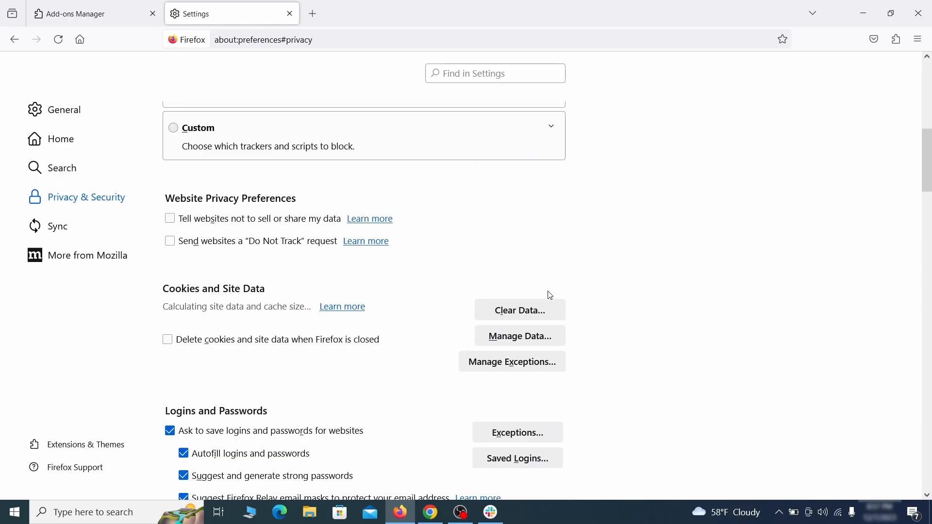
{"action": "left_click", "coordinate": [531, 311]}
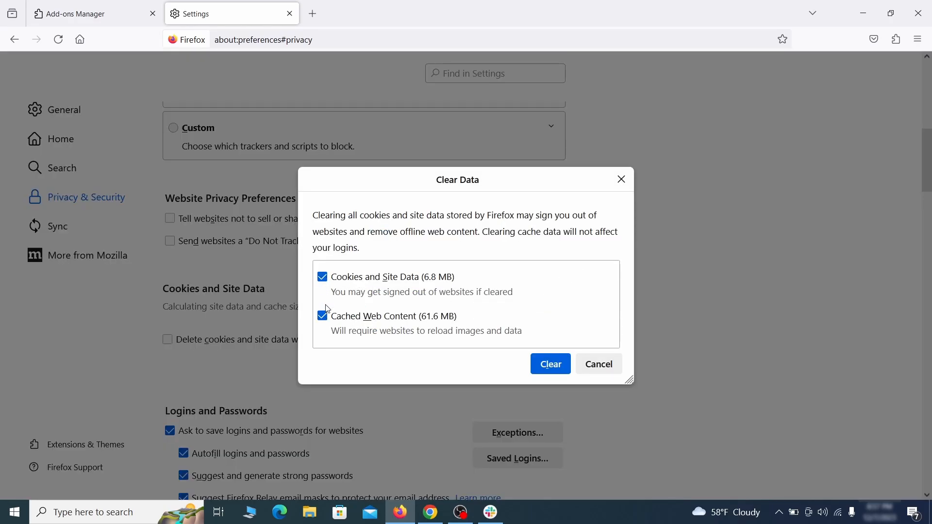
{"action": "left_click", "coordinate": [565, 366]}
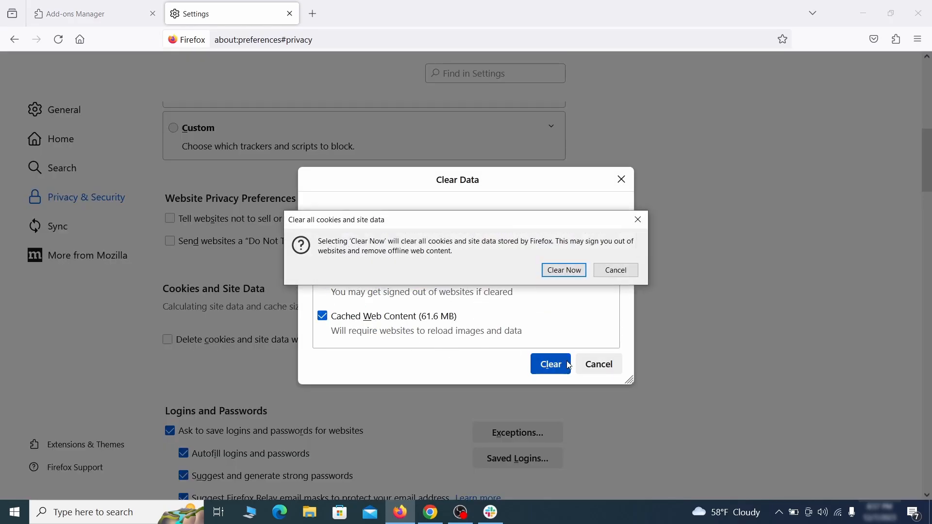
{"action": "left_click", "coordinate": [568, 274]}
Open the settings of the Notifications permission in Firefox's privacy options
{"action": "scroll", "coordinate": [633, 298], "scroll_direction": "down", "scroll_amount": 5}
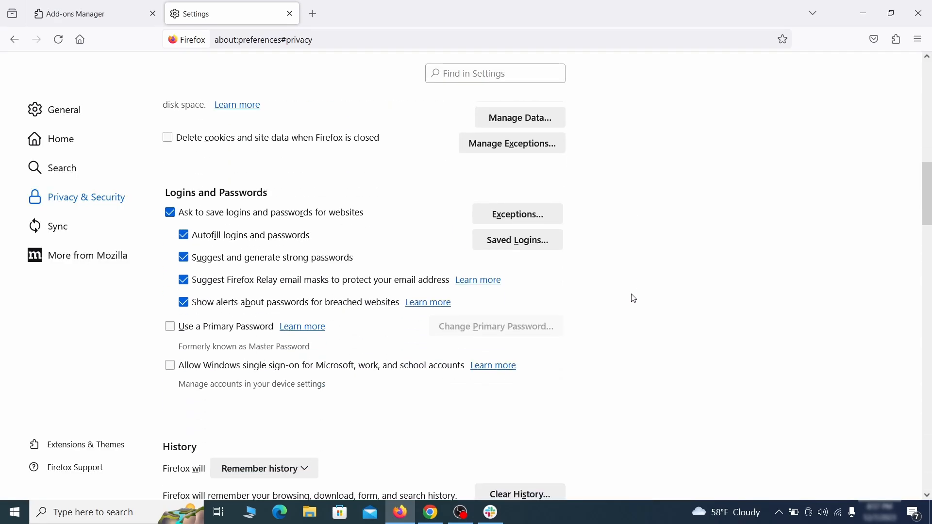
{"action": "scroll", "coordinate": [632, 297], "scroll_direction": "down", "scroll_amount": 10}
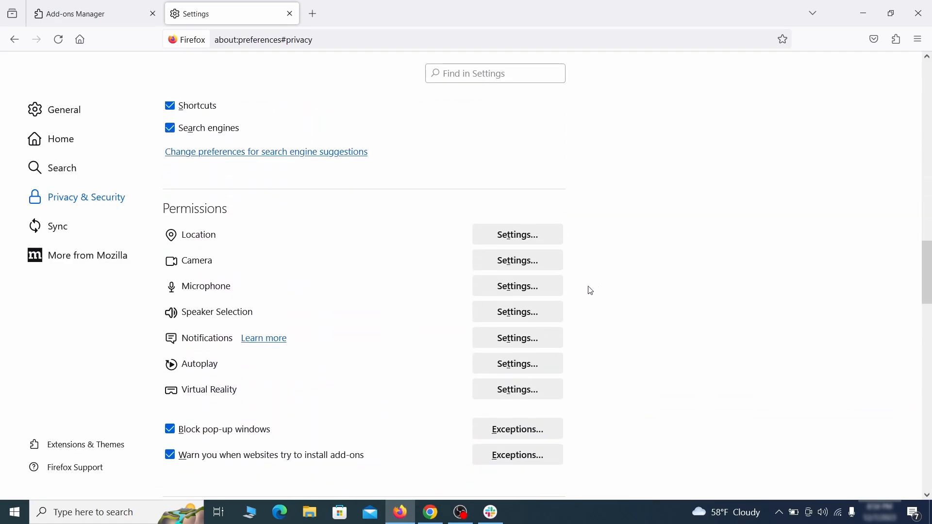
{"action": "left_click", "coordinate": [538, 342]}
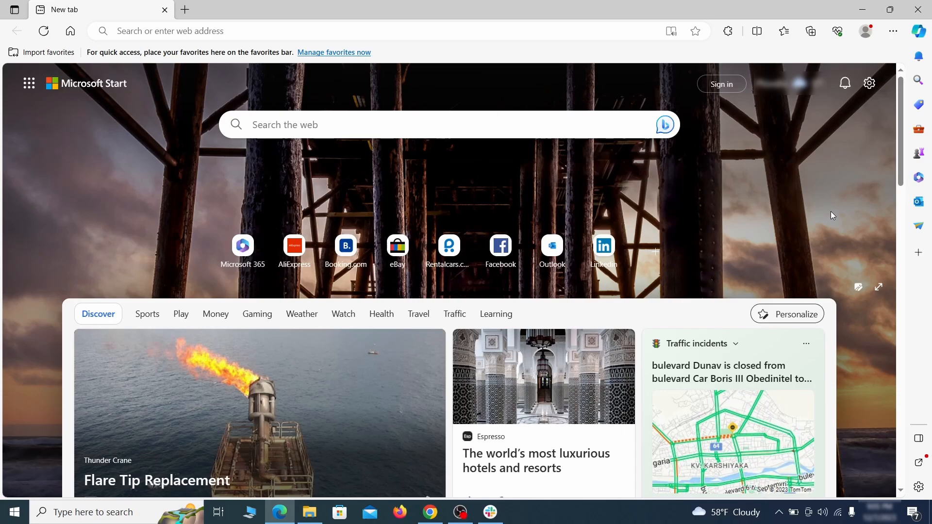
In Microsoft Edge, turn off the Quidco Cashback Reminder extension and choose to remove it
{"action": "left_click", "coordinate": [892, 31]}
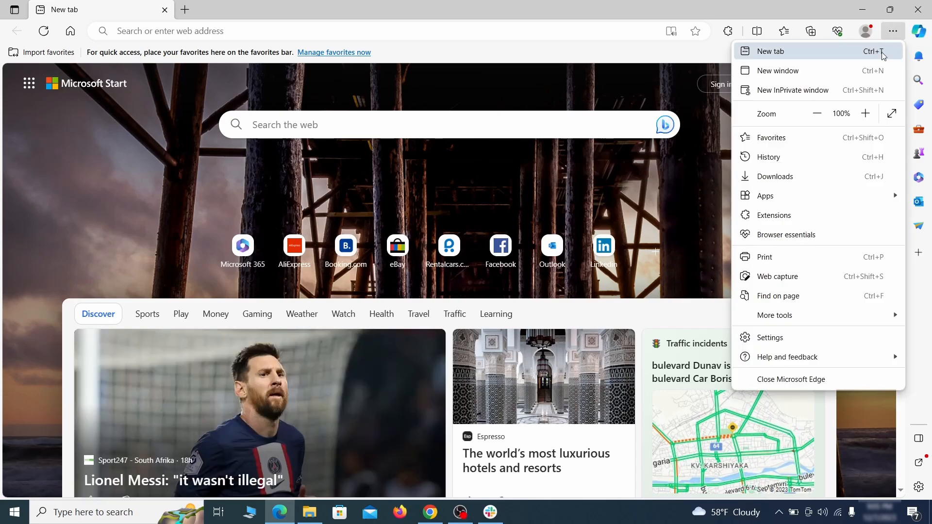
{"action": "left_click", "coordinate": [800, 214]}
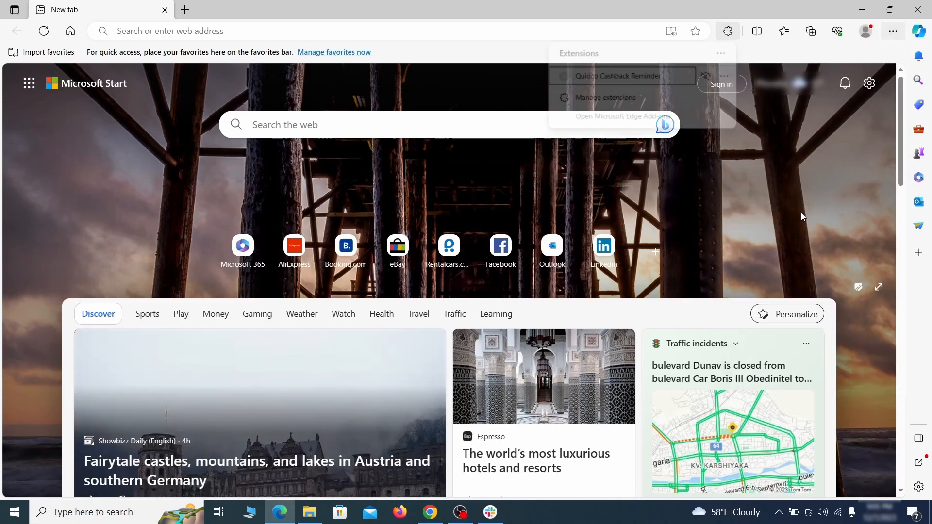
{"action": "left_click", "coordinate": [603, 100]}
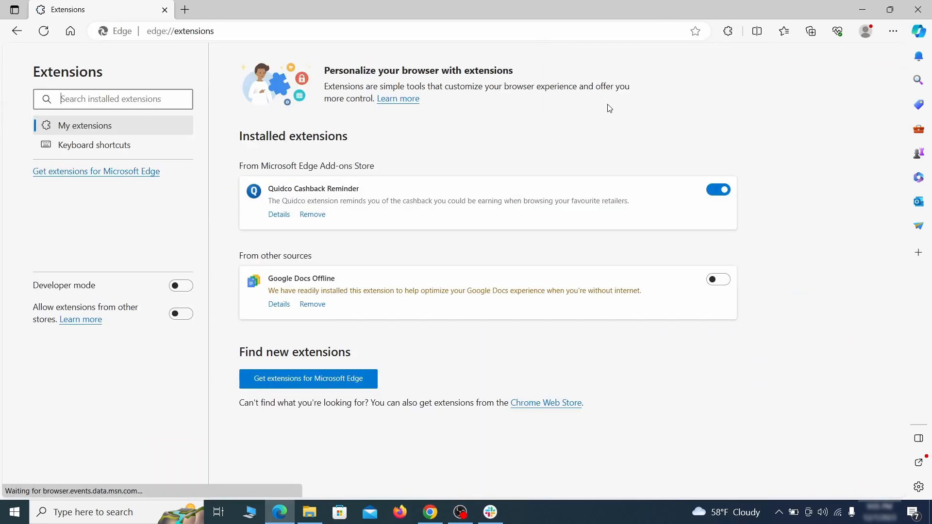
{"action": "left_click", "coordinate": [719, 191]}
{"action": "left_click", "coordinate": [312, 216]}
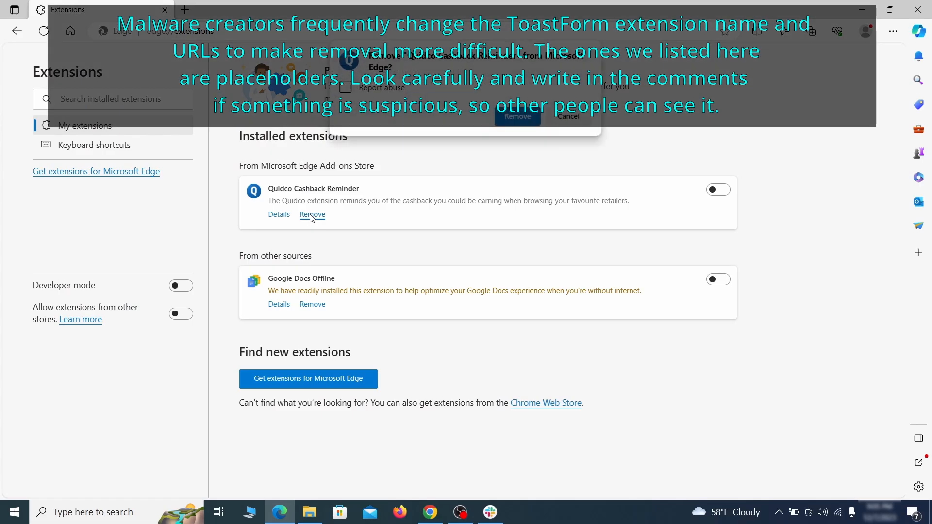
Clear Edge's browsing data for the last hour, including browsing history, cookies, cached files, site permissions and Media Foundation data
{"action": "key", "text": "ctrl+t"}
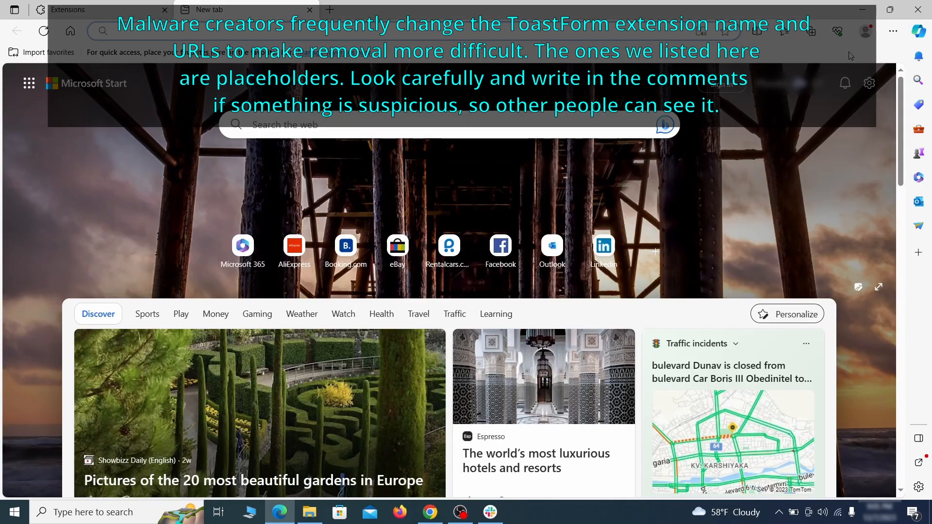
{"action": "left_click", "coordinate": [893, 32]}
{"action": "left_click", "coordinate": [771, 336]}
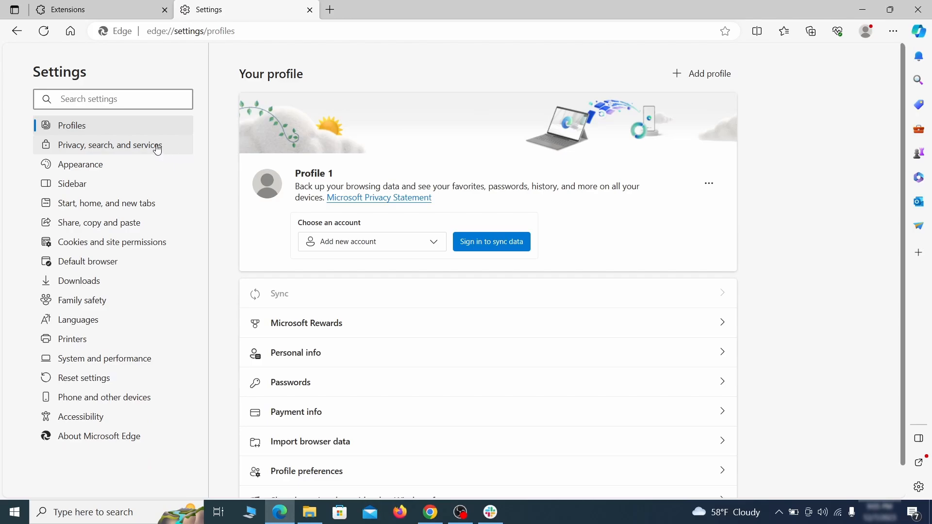
{"action": "left_click", "coordinate": [156, 147]}
{"action": "scroll", "coordinate": [505, 297], "scroll_direction": "down", "scroll_amount": 4}
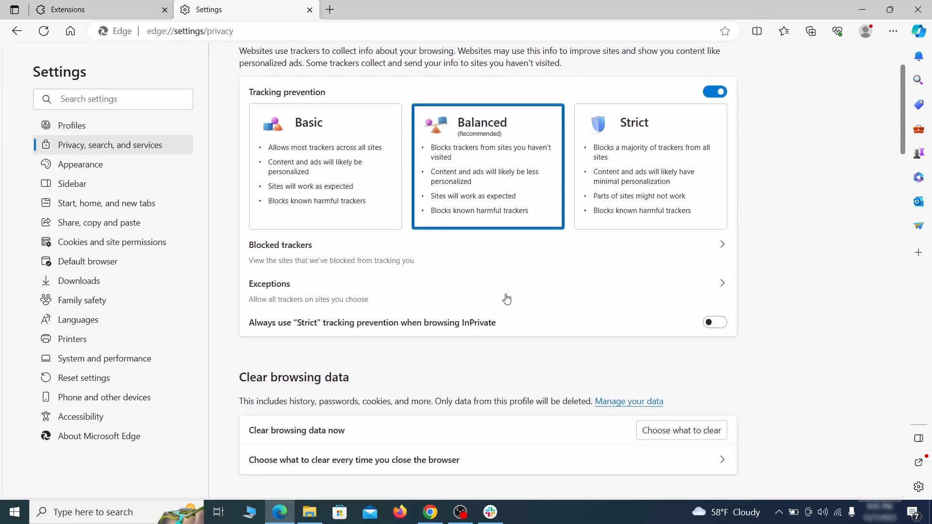
{"action": "left_click", "coordinate": [698, 337]}
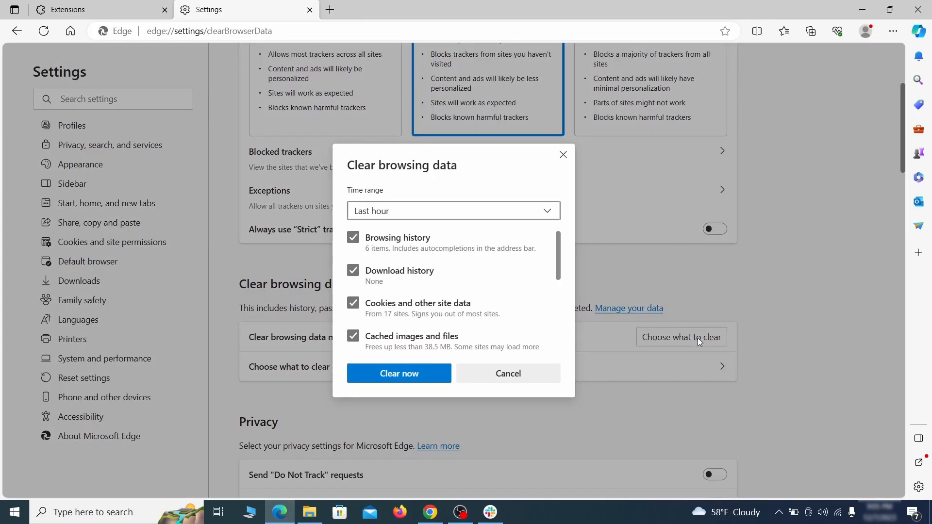
{"action": "scroll", "coordinate": [373, 237], "scroll_direction": "down", "scroll_amount": 4}
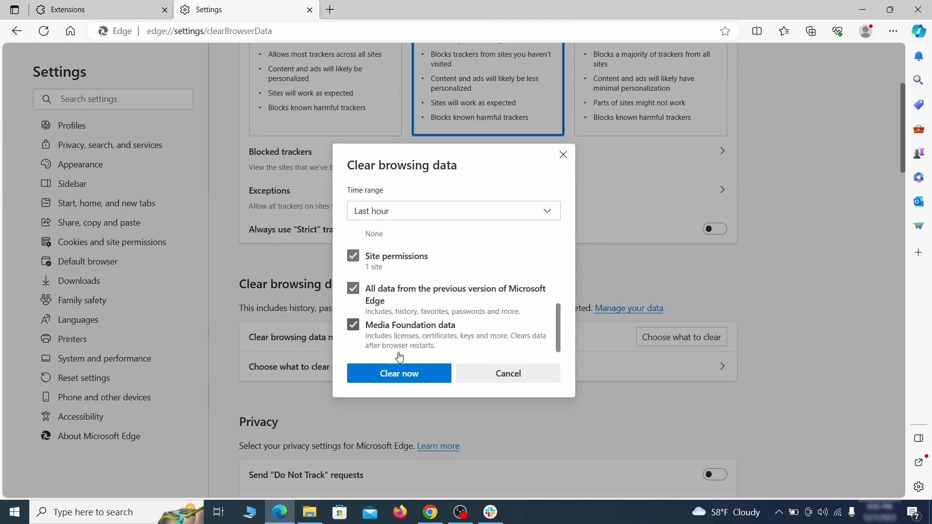
{"action": "left_click", "coordinate": [436, 380]}
Set the search engine used in Edge's address bar to Google
{"action": "scroll", "coordinate": [602, 276], "scroll_direction": "down", "scroll_amount": 15}
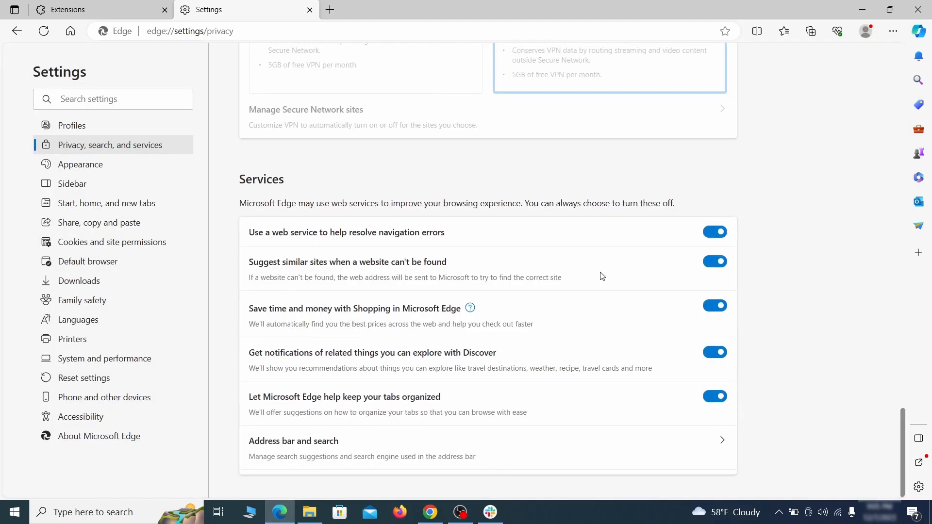
{"action": "left_click", "coordinate": [533, 455]}
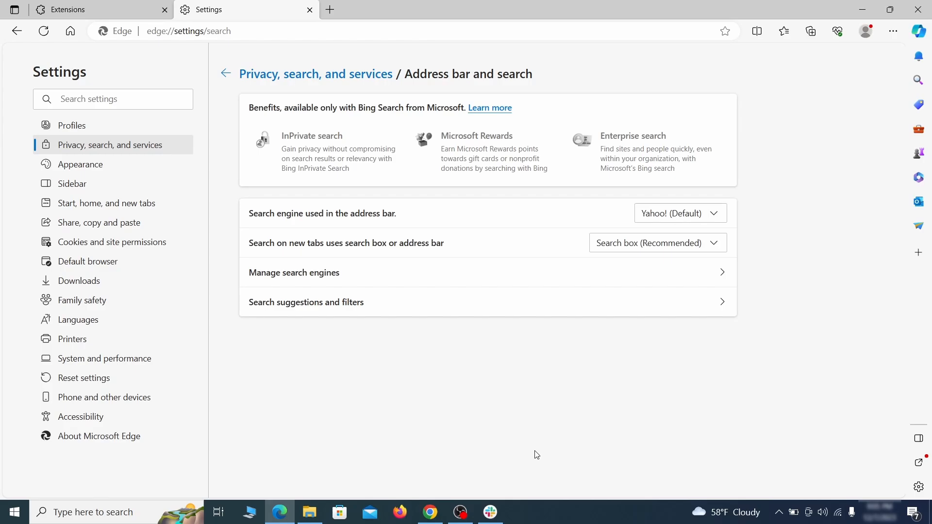
{"action": "left_click", "coordinate": [718, 215]}
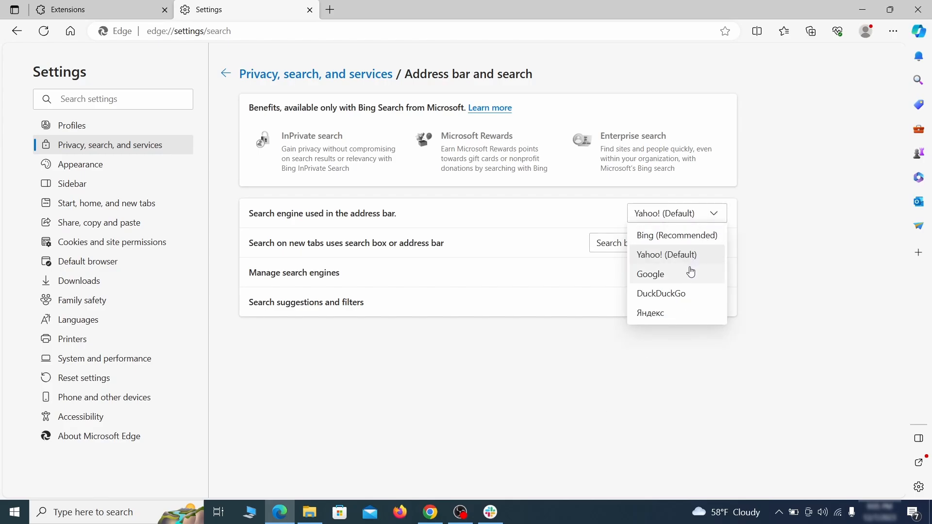
{"action": "left_click", "coordinate": [690, 272]}
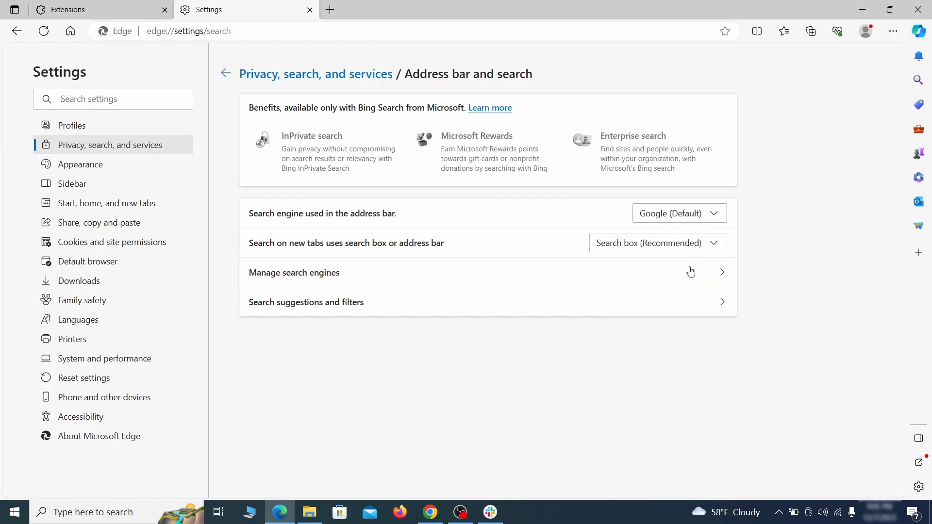
Remove the ExampleRougeURL.com entry from Edge's managed address bar search engines
{"action": "left_click", "coordinate": [359, 280]}
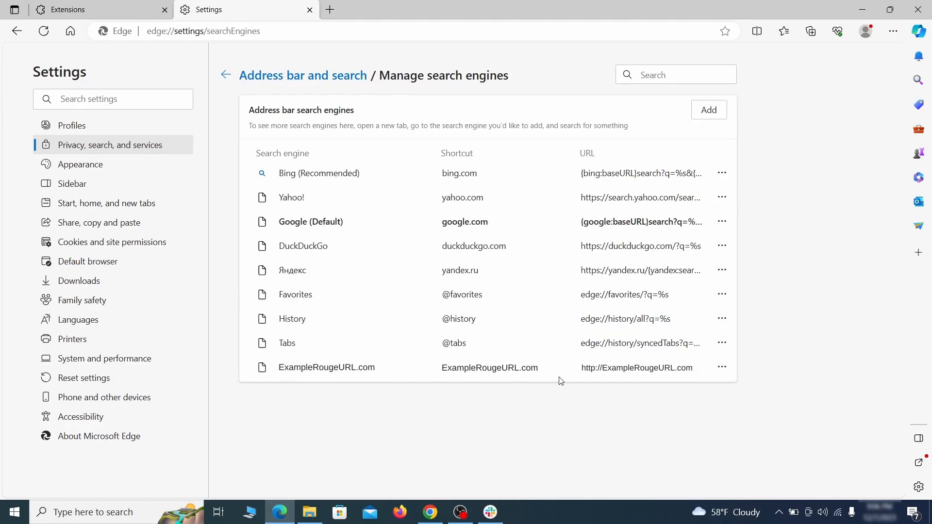
{"action": "left_click", "coordinate": [722, 368]}
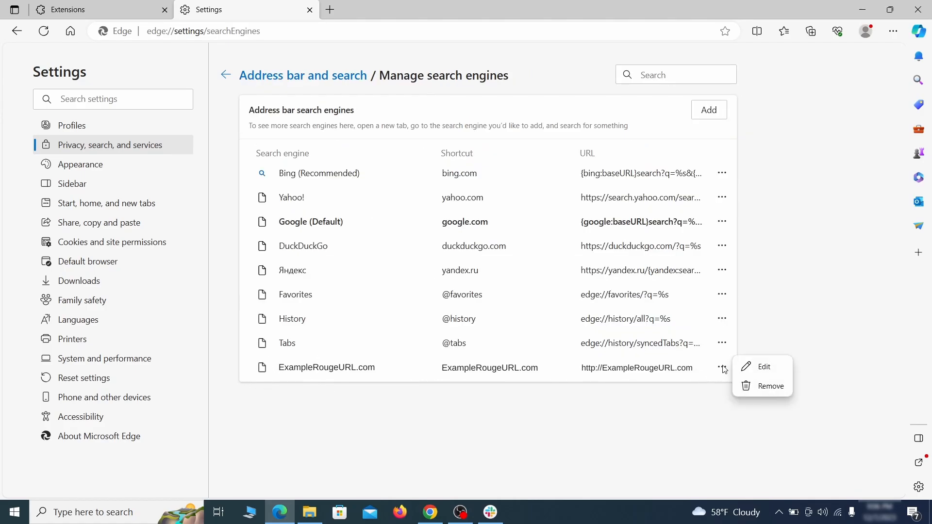
{"action": "left_click", "coordinate": [773, 392]}
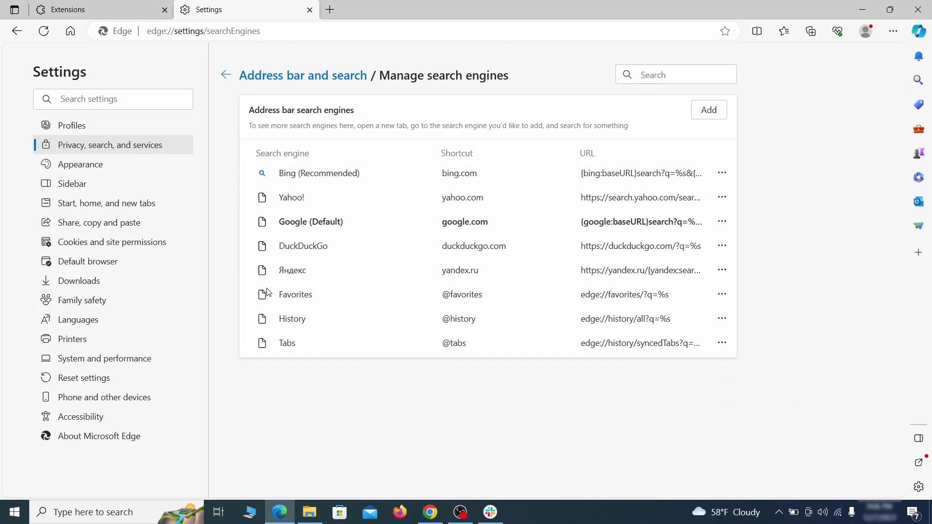
Delete the ExampleRougeURL.com startup page, clear the home button's custom URL, and set the home button to open the new tab page
{"action": "left_click", "coordinate": [116, 204]}
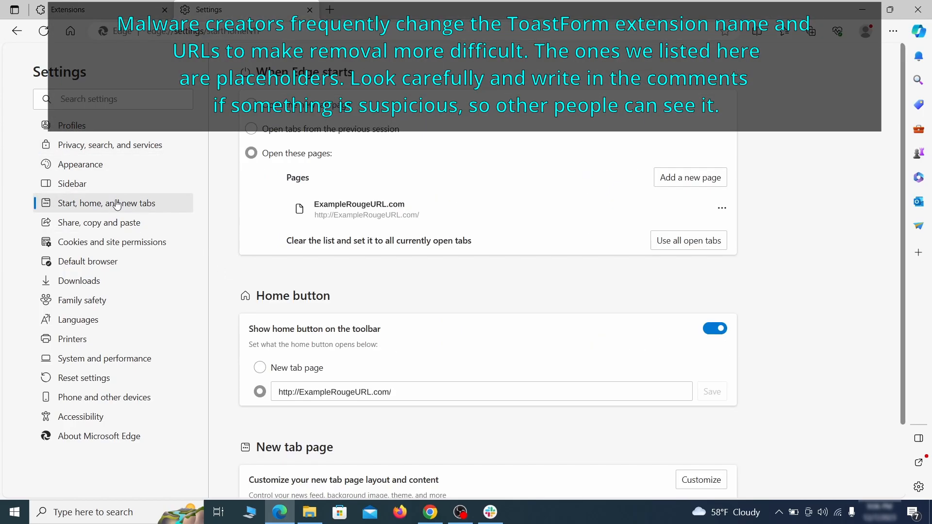
{"action": "left_click", "coordinate": [721, 214]}
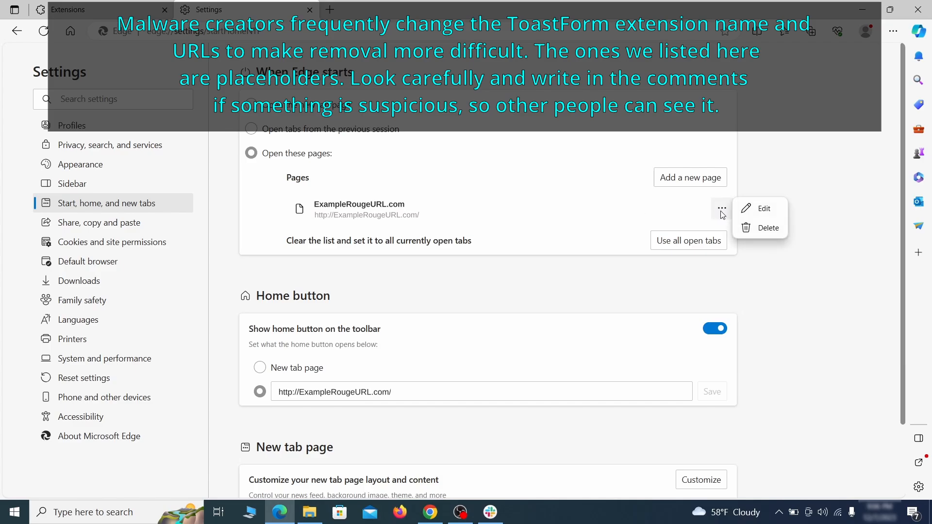
{"action": "left_click", "coordinate": [760, 229]}
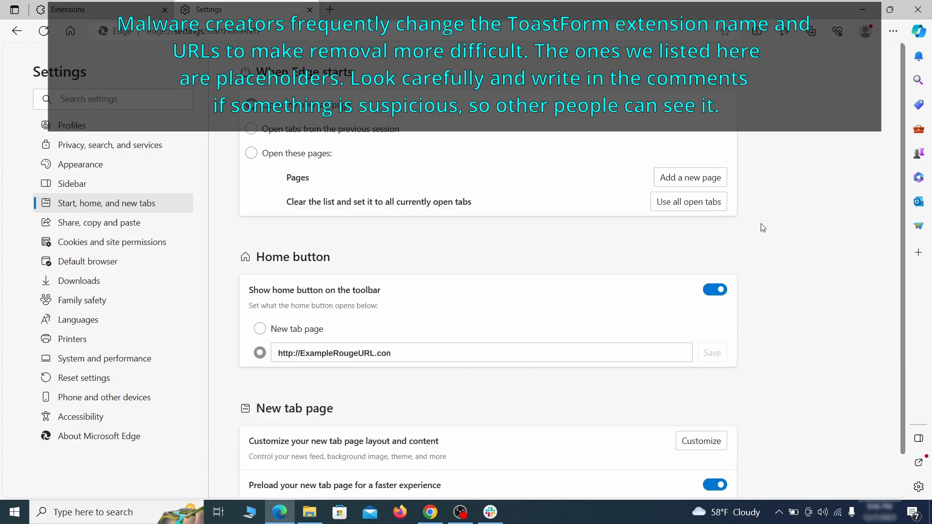
{"action": "triple_click", "coordinate": [405, 349]}
{"action": "key", "text": "BackSpace"}
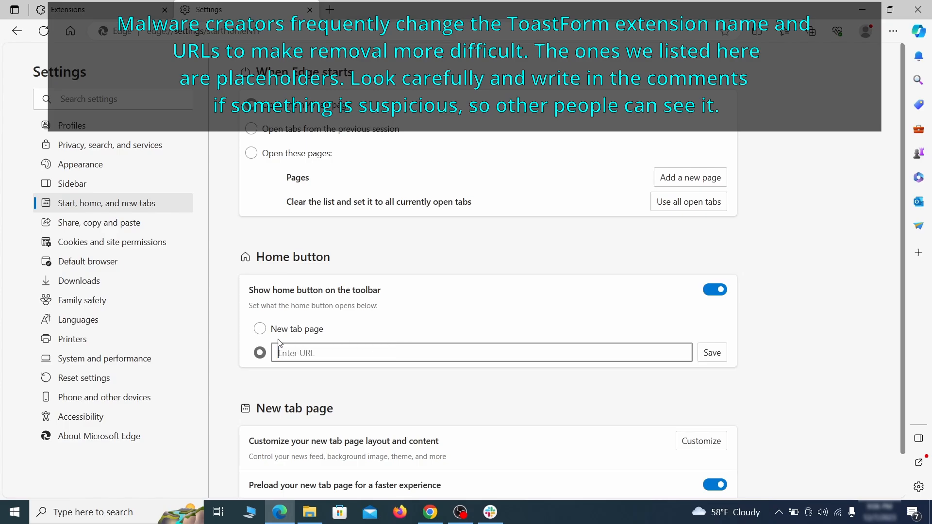
{"action": "left_click", "coordinate": [259, 328]}
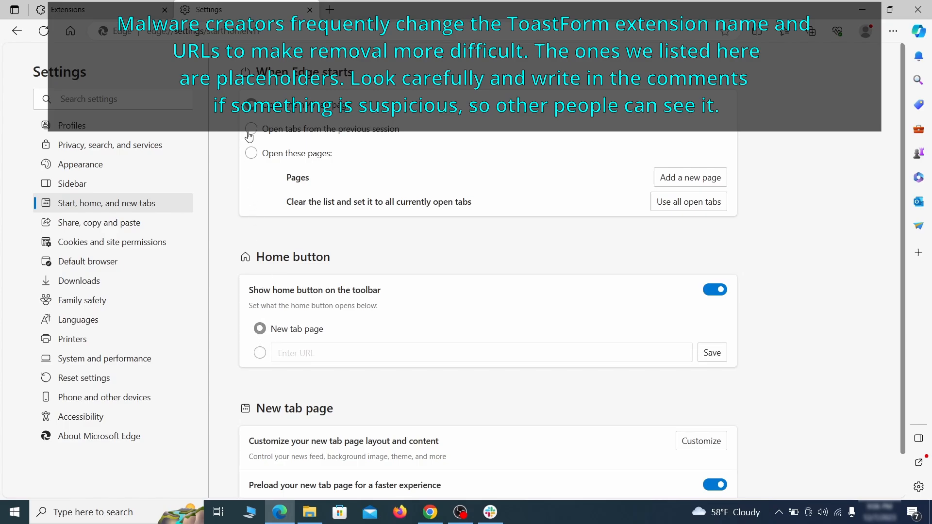
Remove ExampleRougeURL.com from the sites allowed to send notifications in Edge's site permissions
{"action": "left_click", "coordinate": [136, 242]}
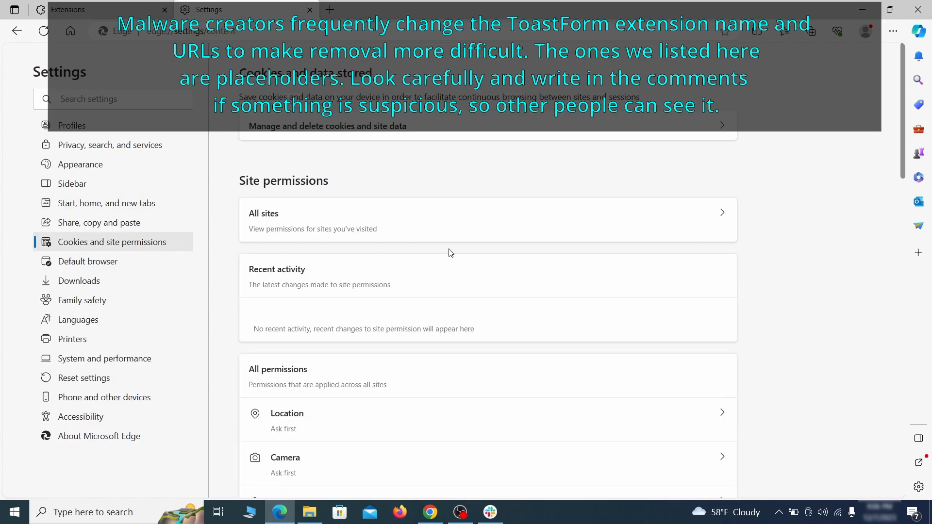
{"action": "scroll", "coordinate": [450, 252], "scroll_direction": "down", "scroll_amount": 5}
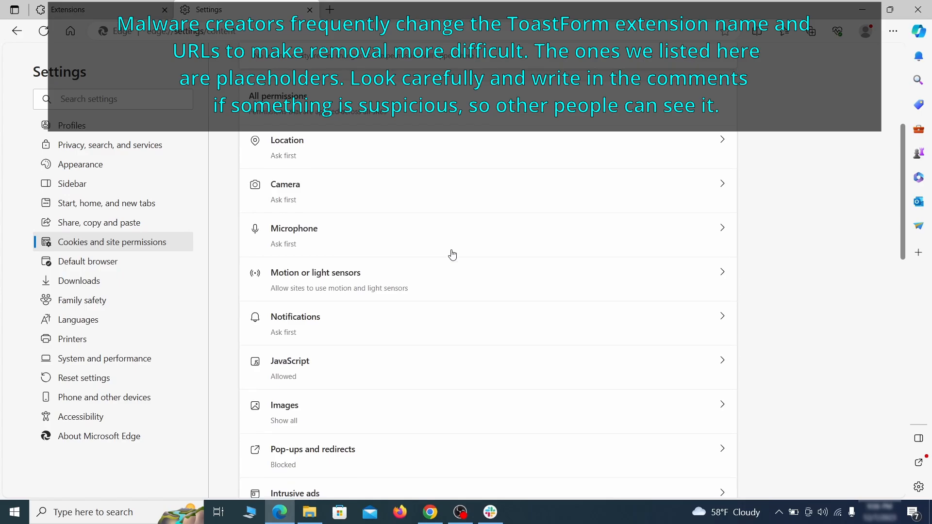
{"action": "scroll", "coordinate": [452, 254], "scroll_direction": "down", "scroll_amount": 1}
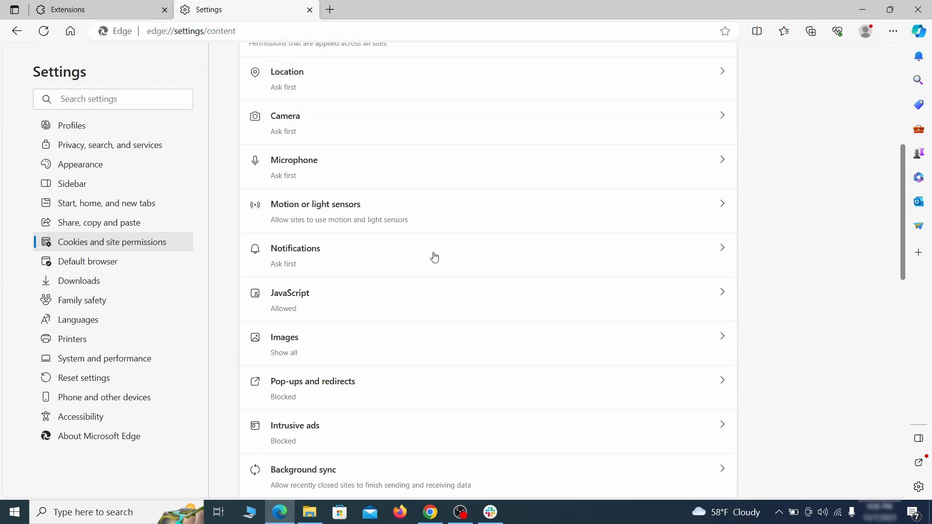
{"action": "left_click", "coordinate": [435, 258]}
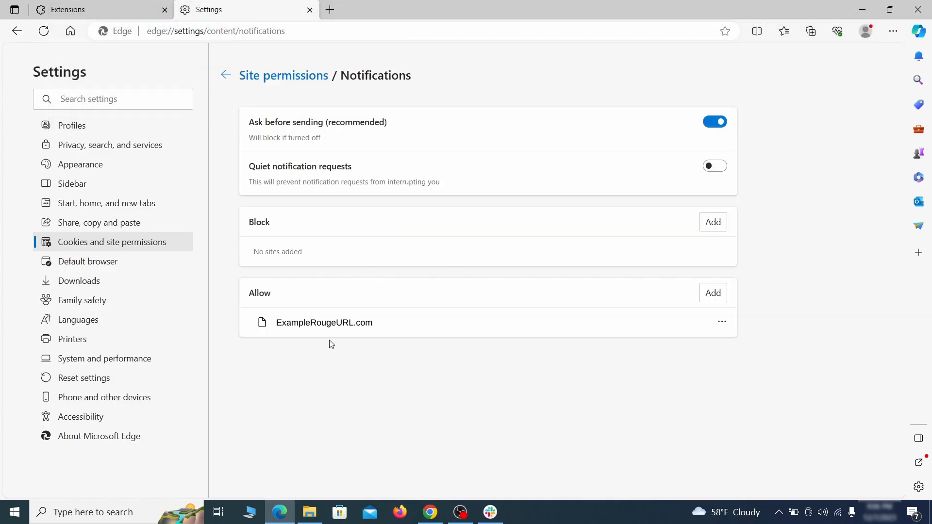
{"action": "left_click", "coordinate": [722, 322]}
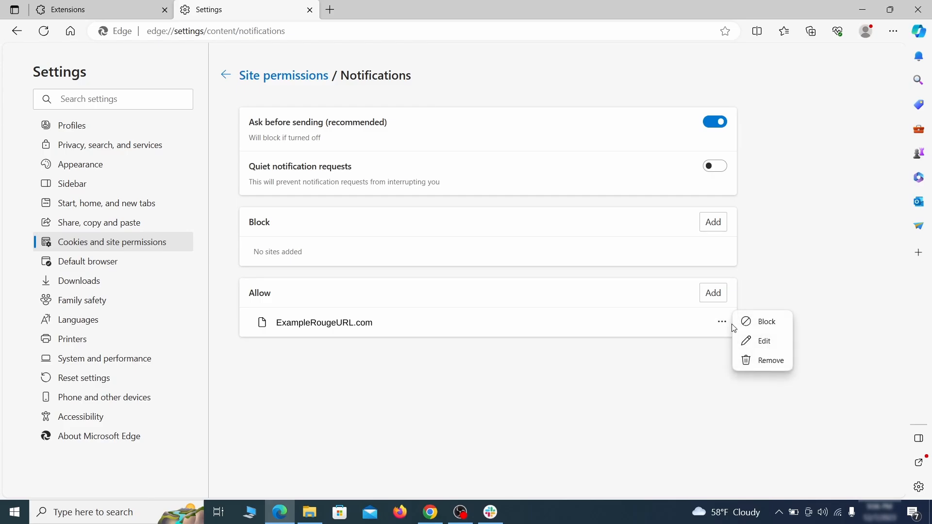
{"action": "left_click", "coordinate": [764, 362]}
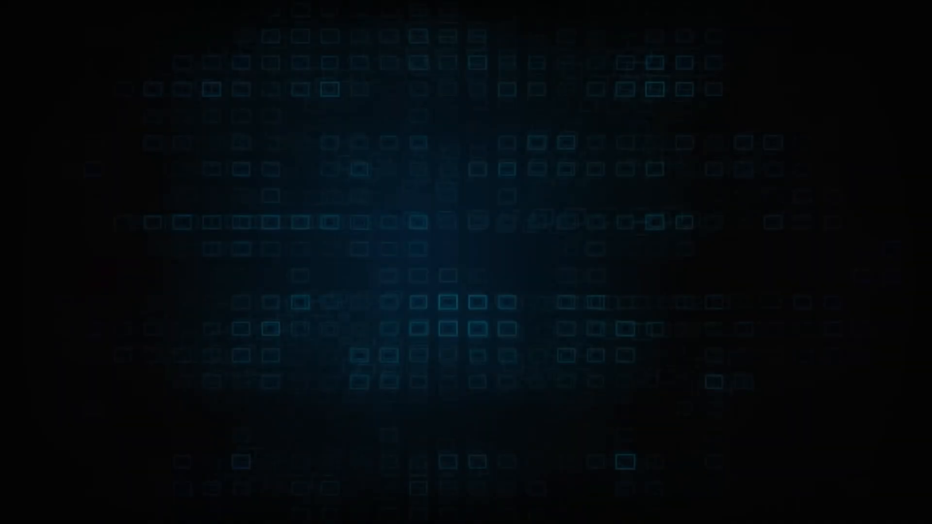